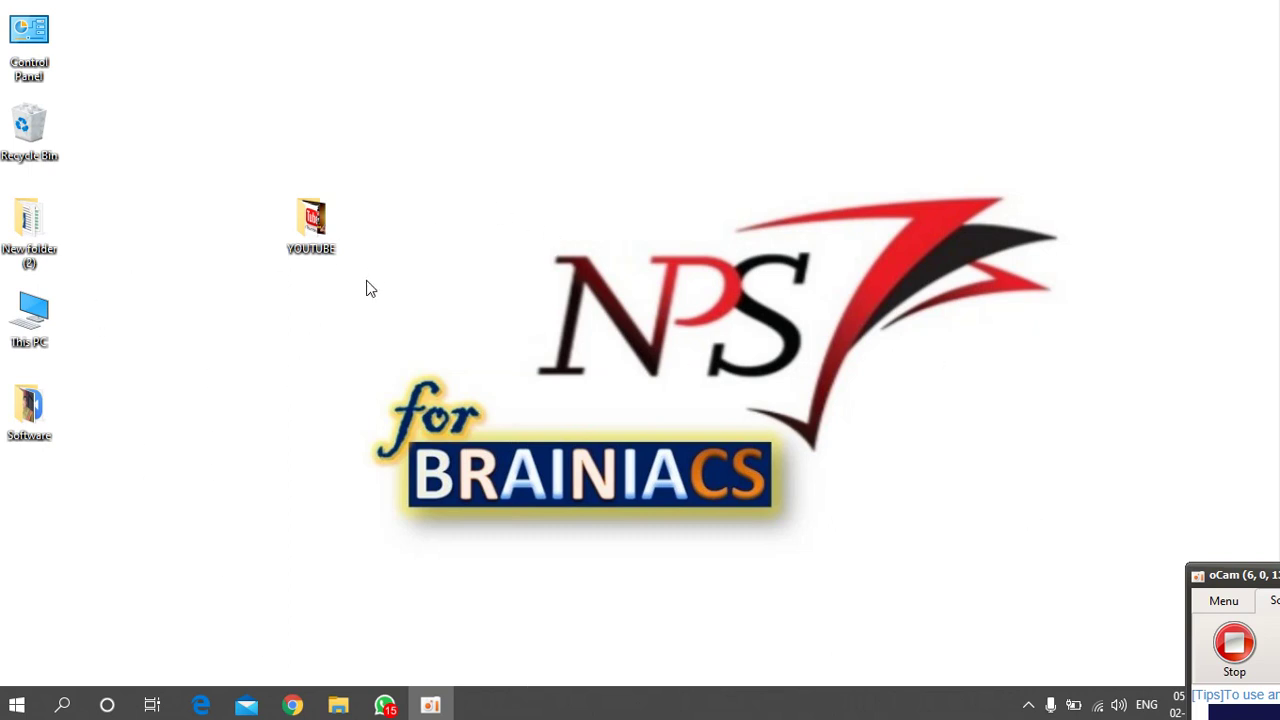
Make a new Microsoft PowerPoint Presentation on the desktop called TN and open it
right_click(268, 395)
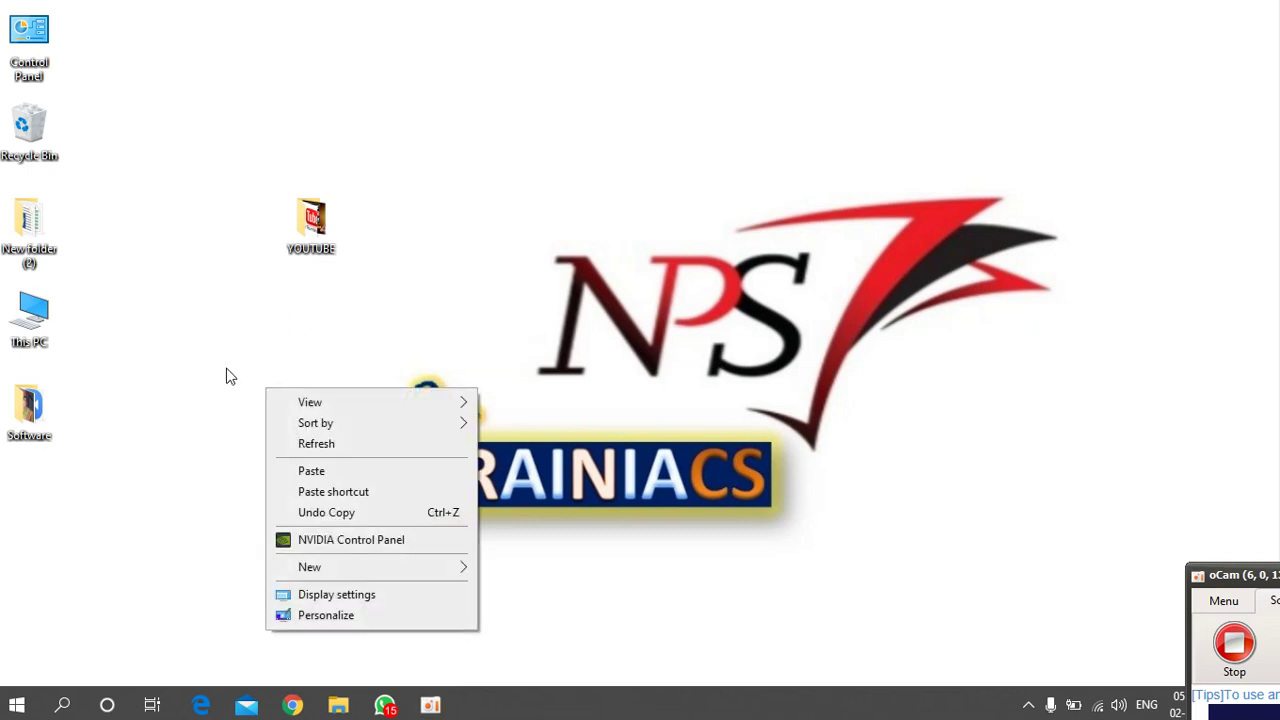
click(225, 364)
right_click(225, 364)
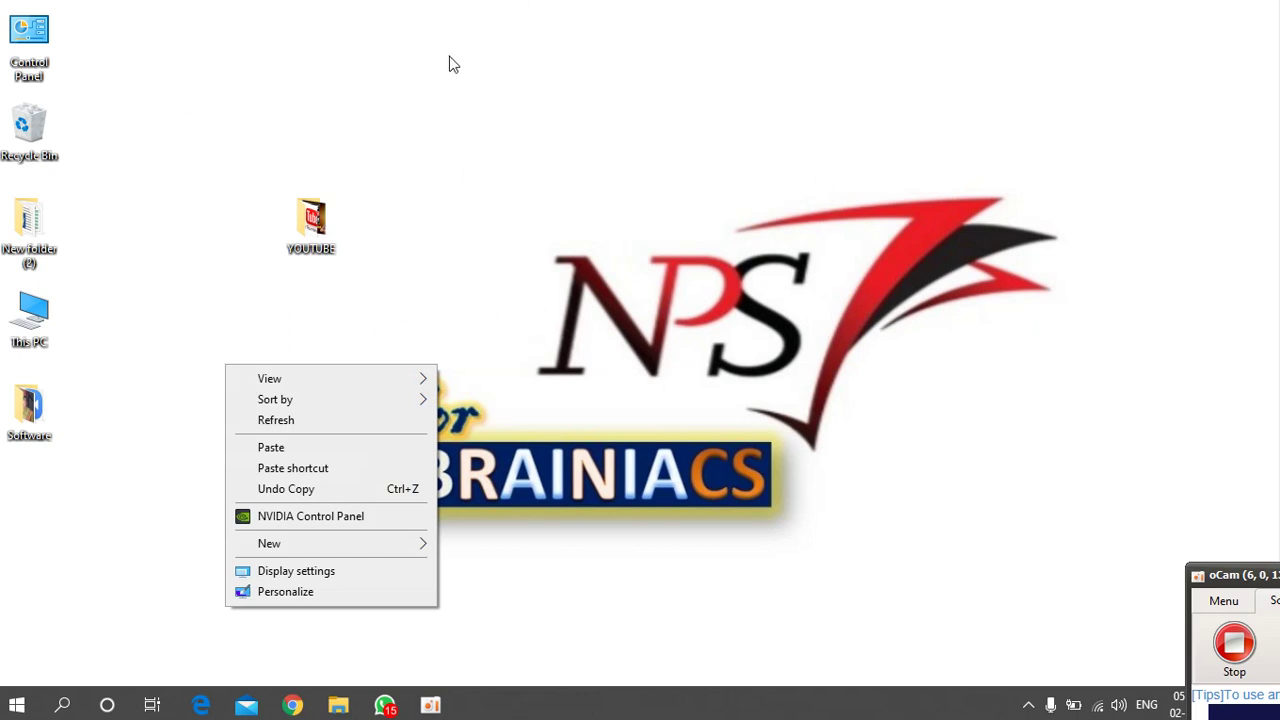
click(338, 300)
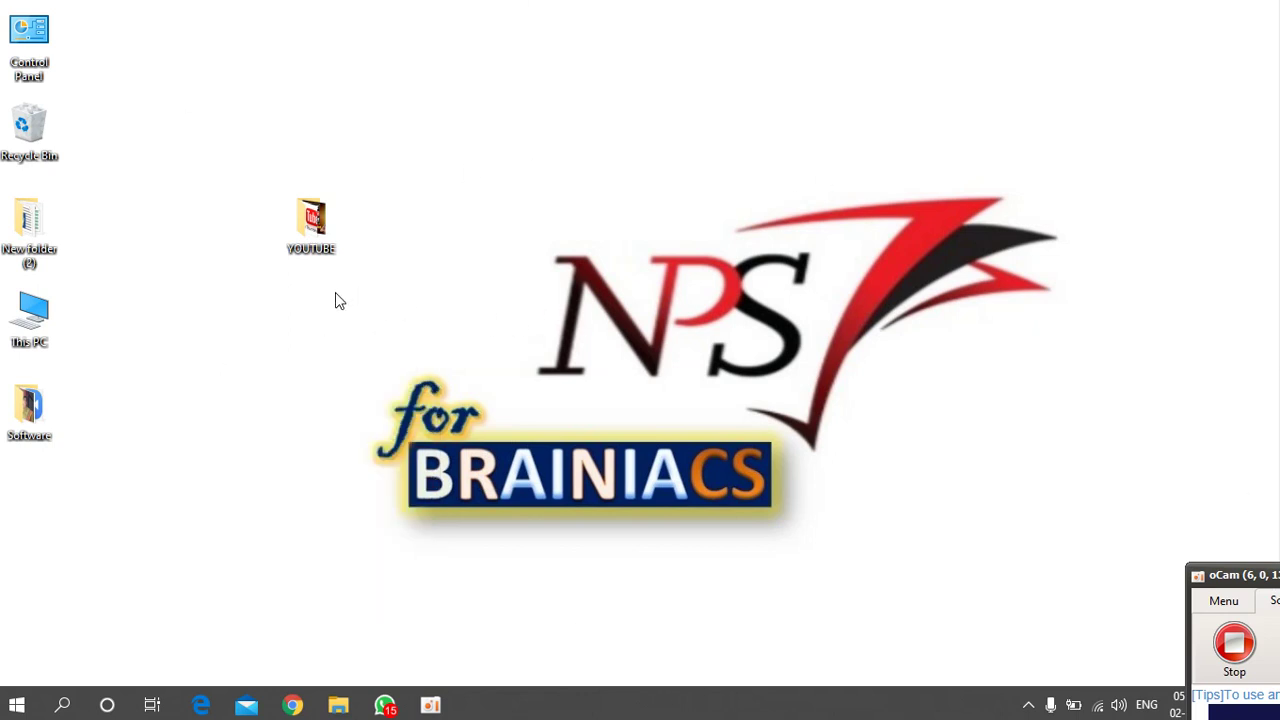
right_click(250, 380)
mouse_move(297, 564)
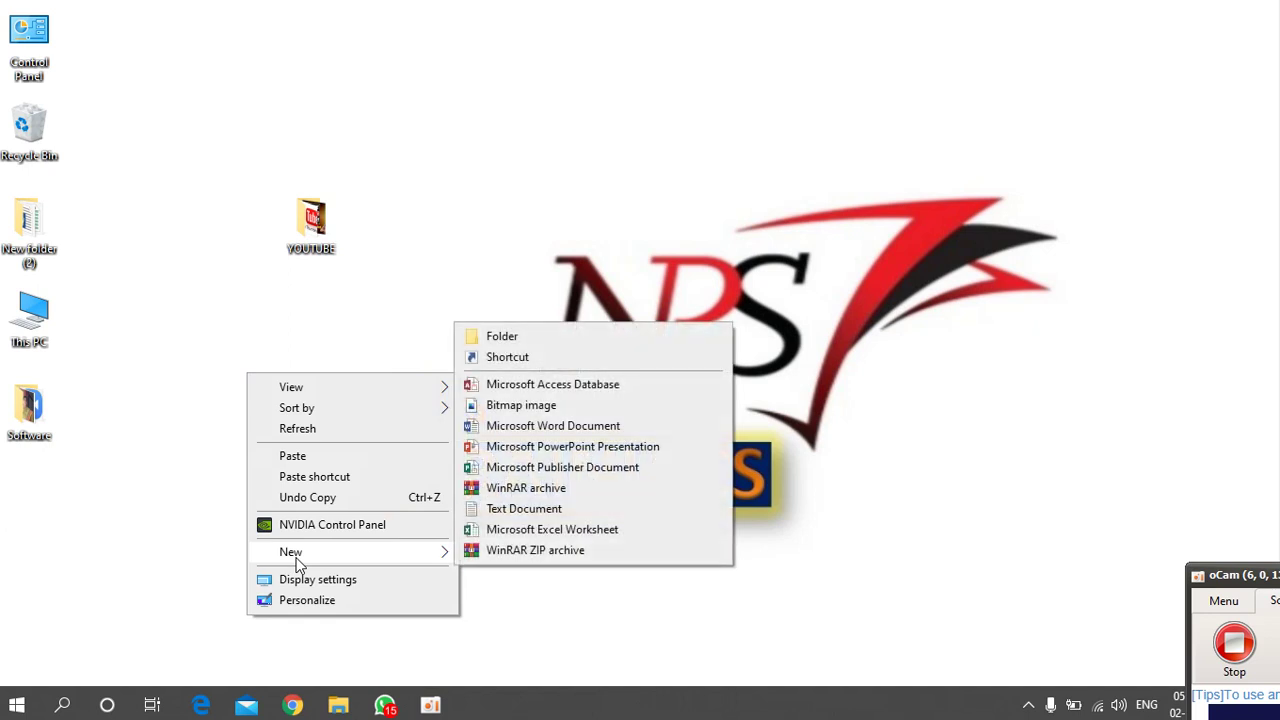
click(541, 447)
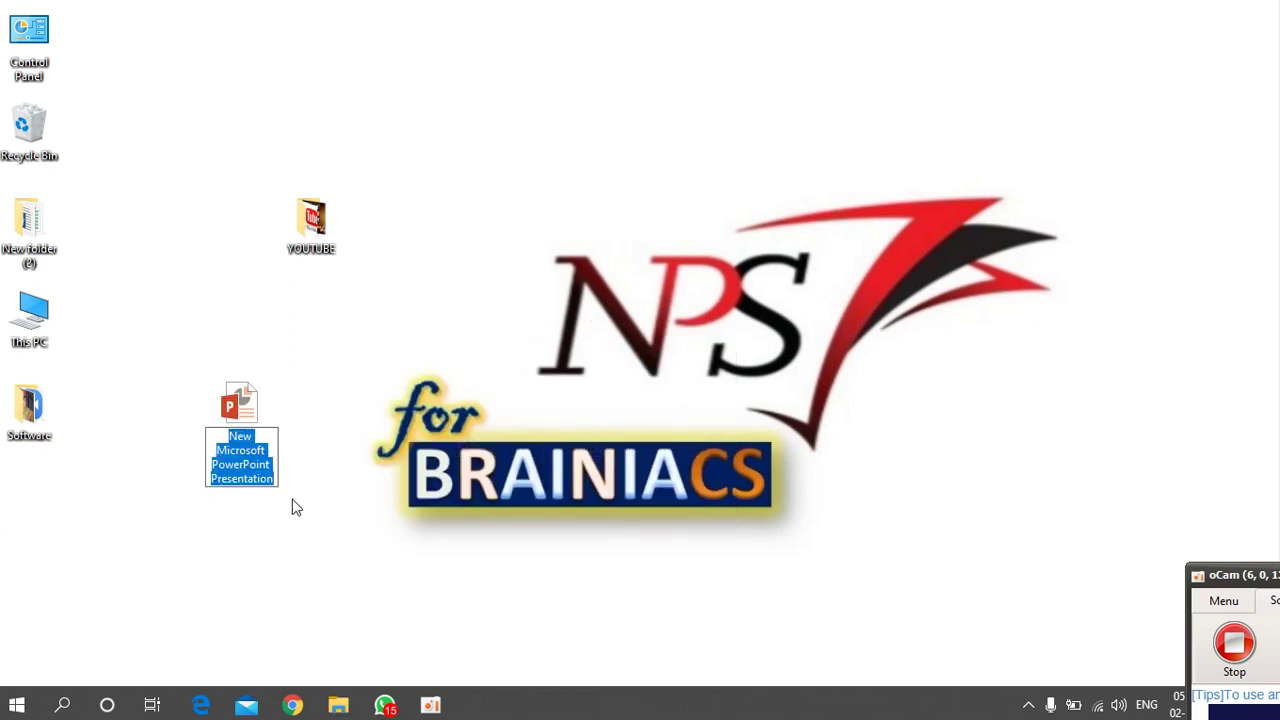
text(TN)
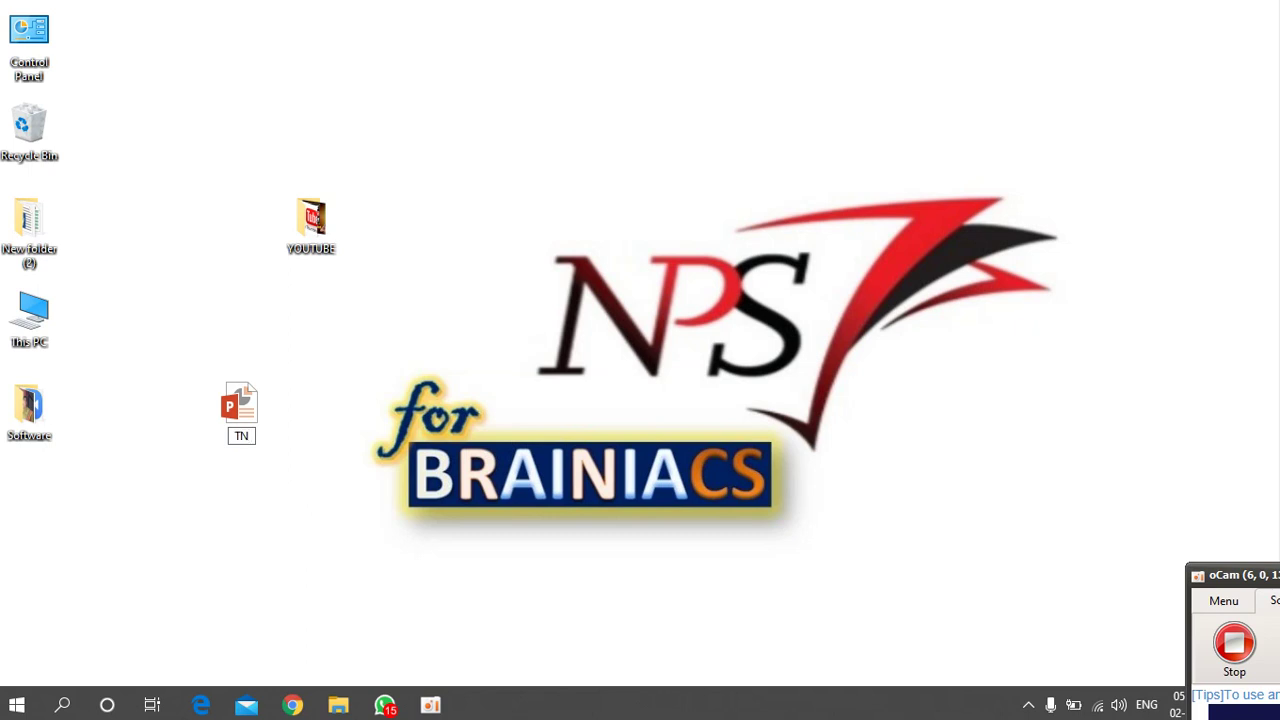
key(Return)
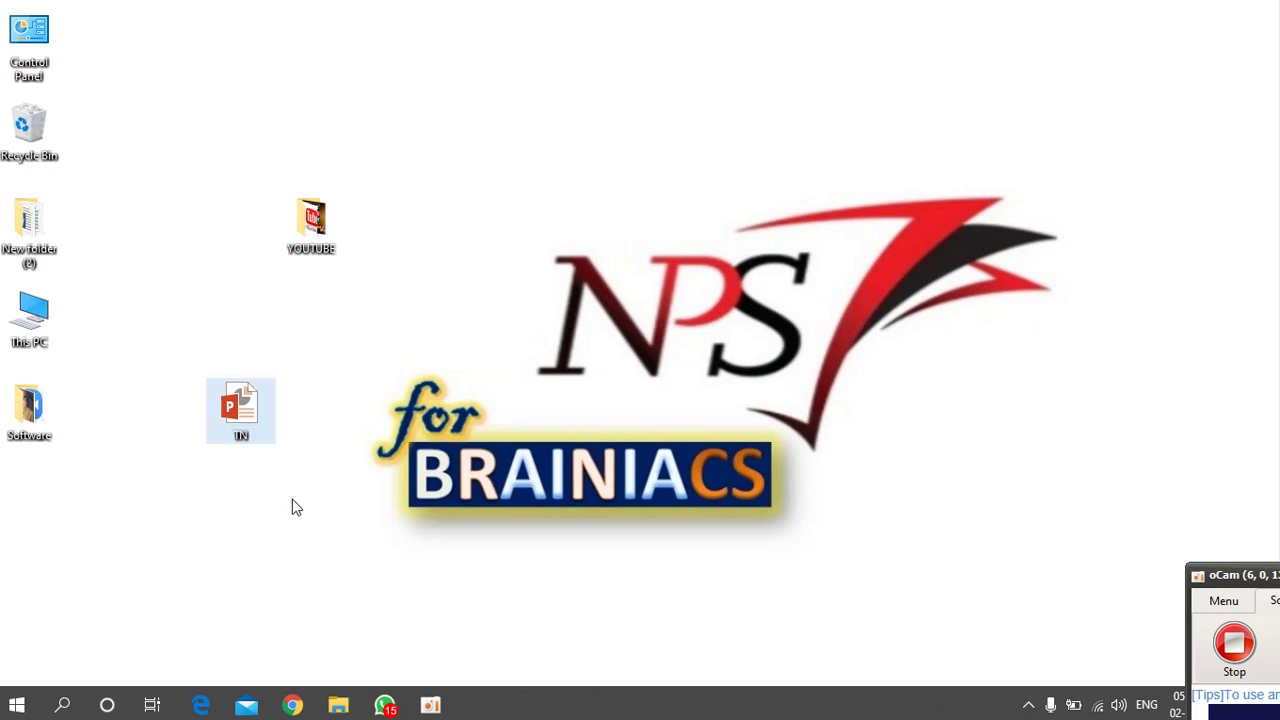
double_click(243, 410)
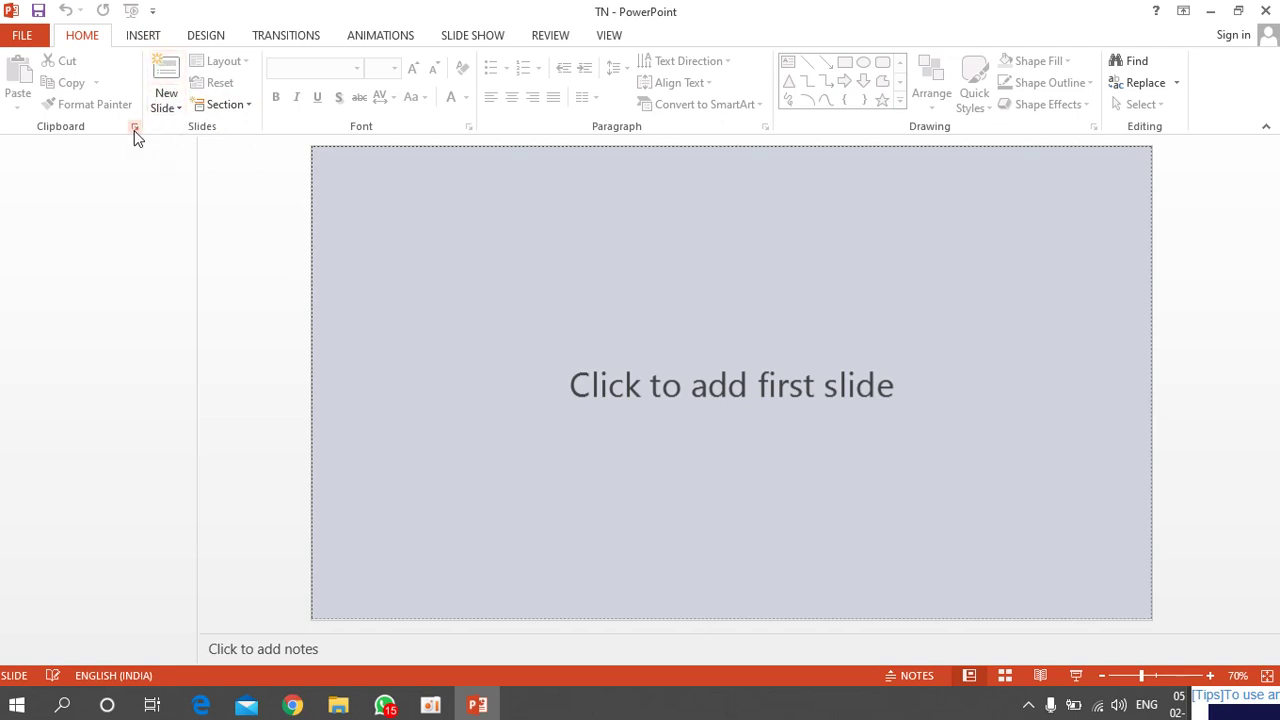
Add a Blank-layout first slide to TN, then minimize PowerPoint
click(178, 105)
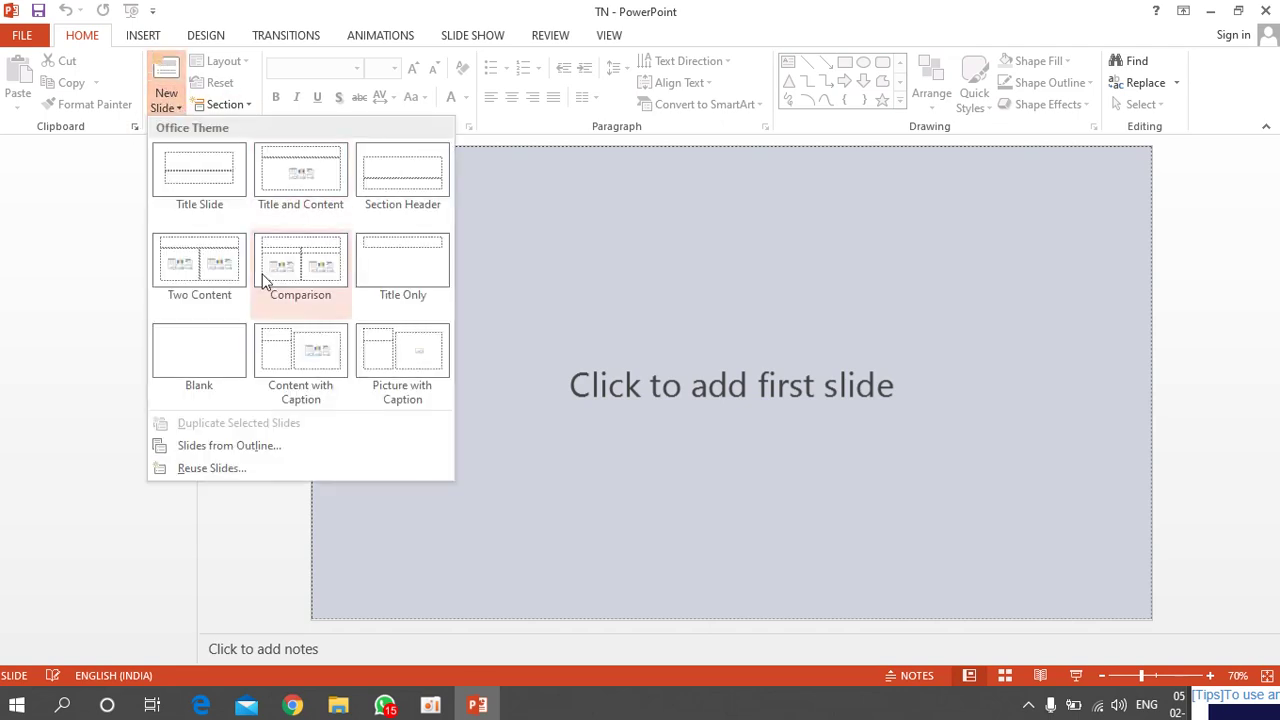
click(210, 359)
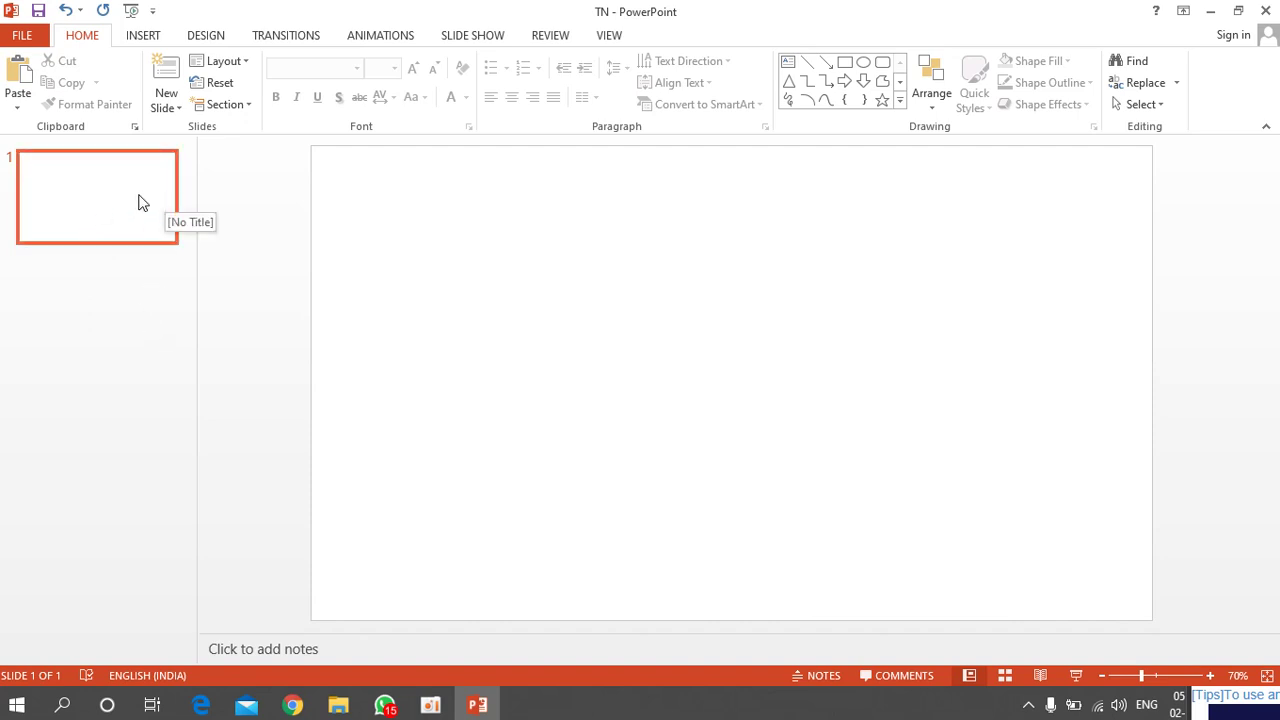
click(1211, 12)
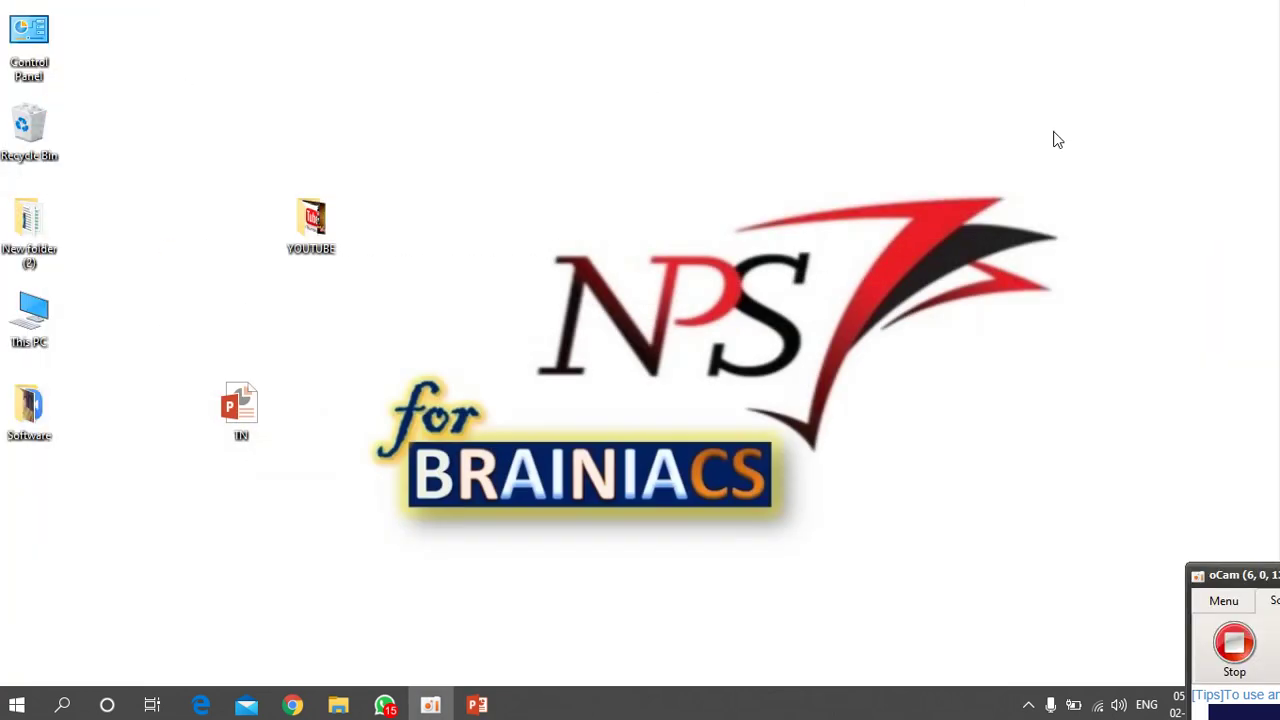
Browse the six images in the YOUTUBE folder, then return to the TN presentation
double_click(322, 245)
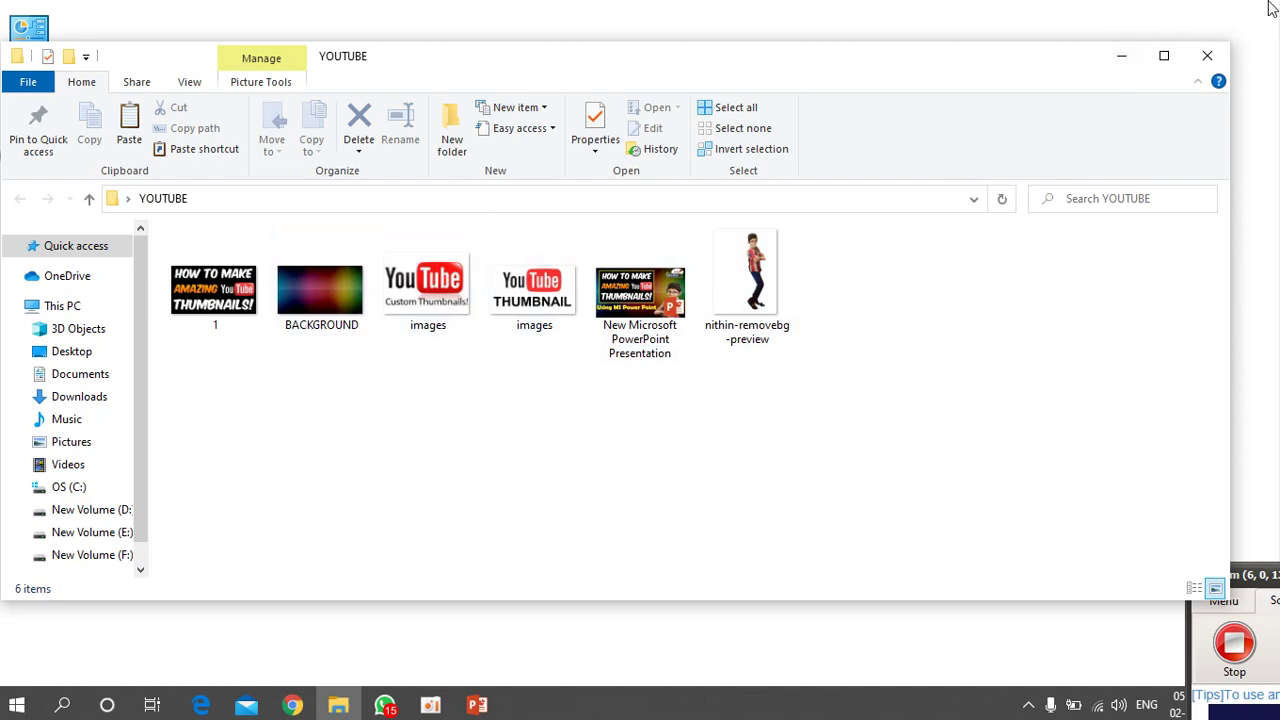
click(1132, 64)
click(477, 705)
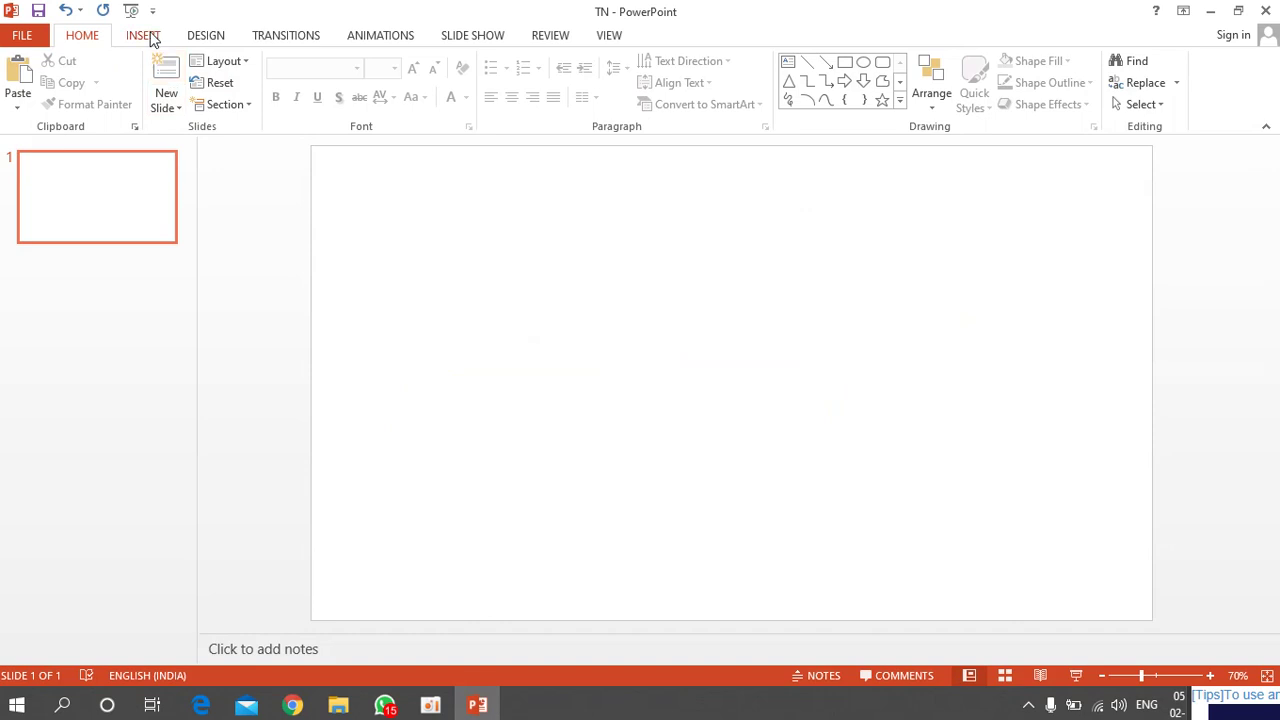
click(153, 39)
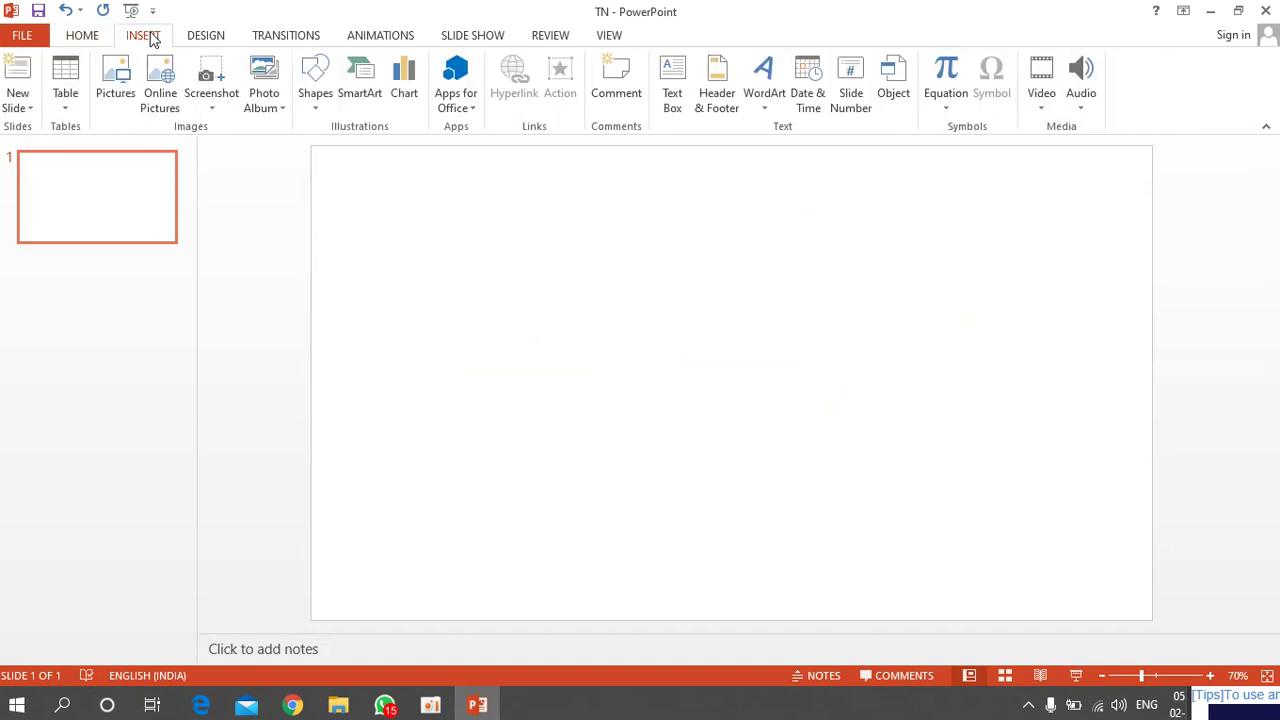
click(115, 95)
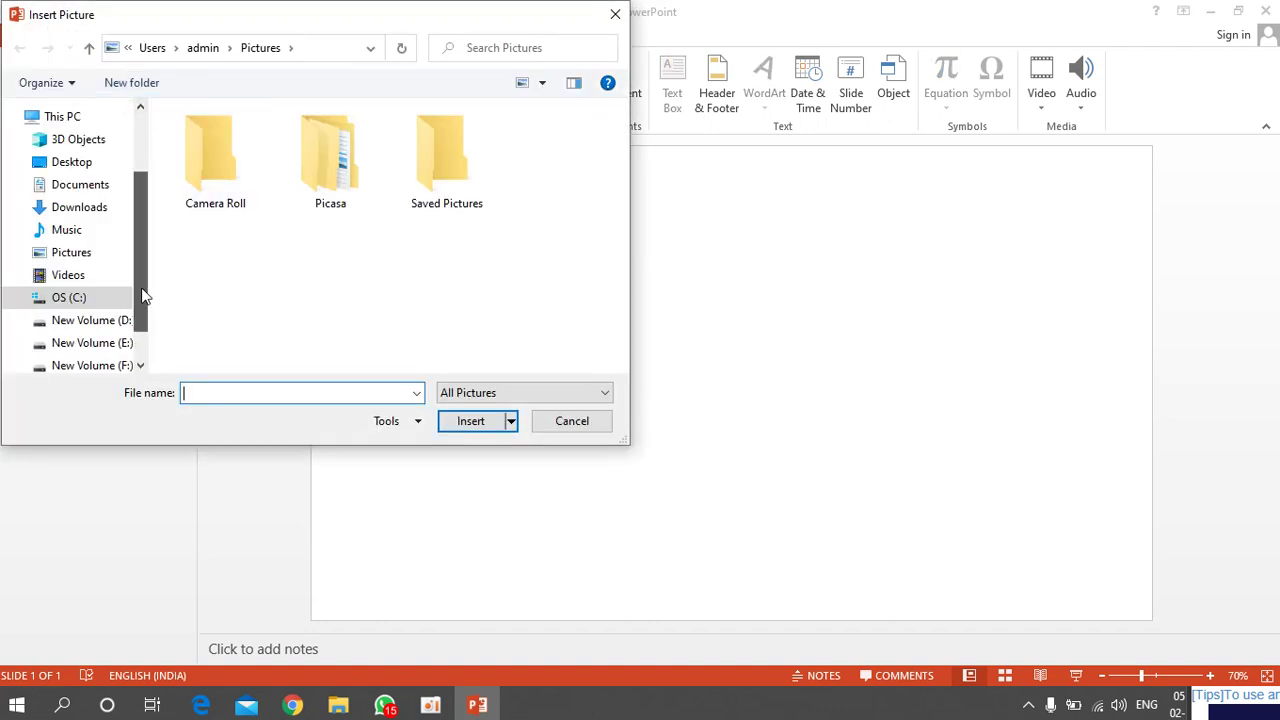
drag(141, 287, 157, 380)
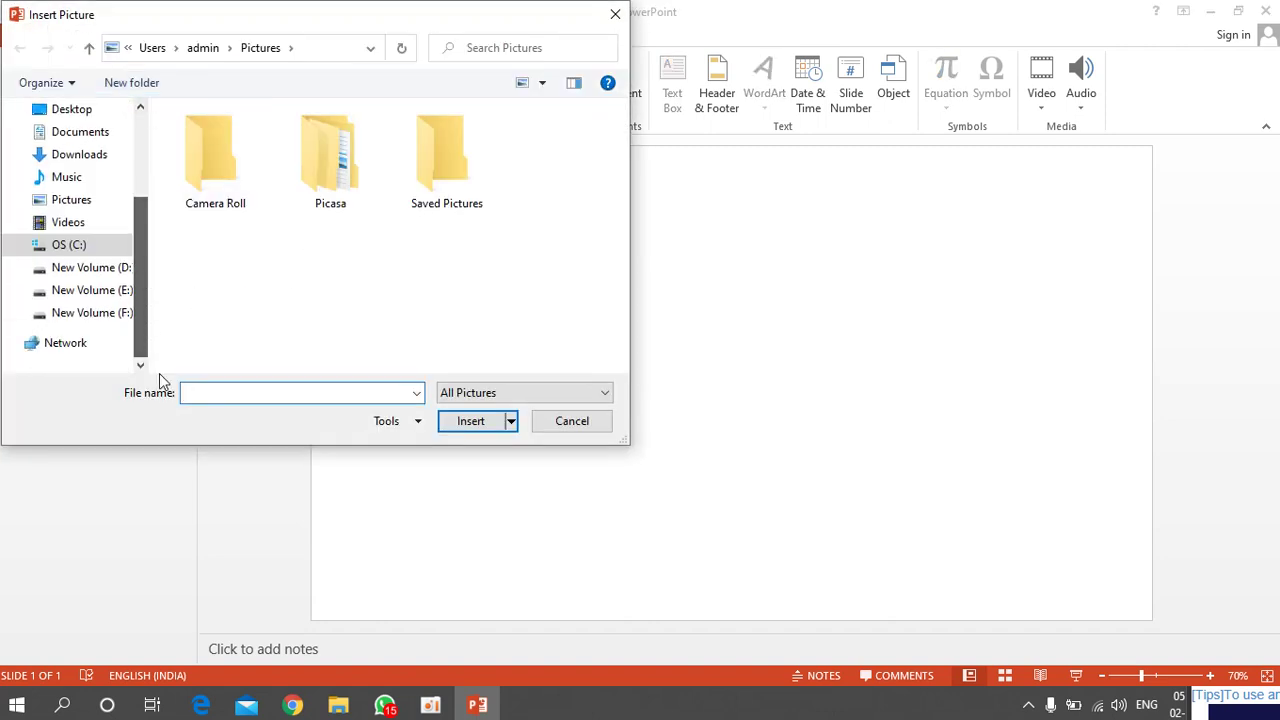
click(74, 110)
double_click(211, 180)
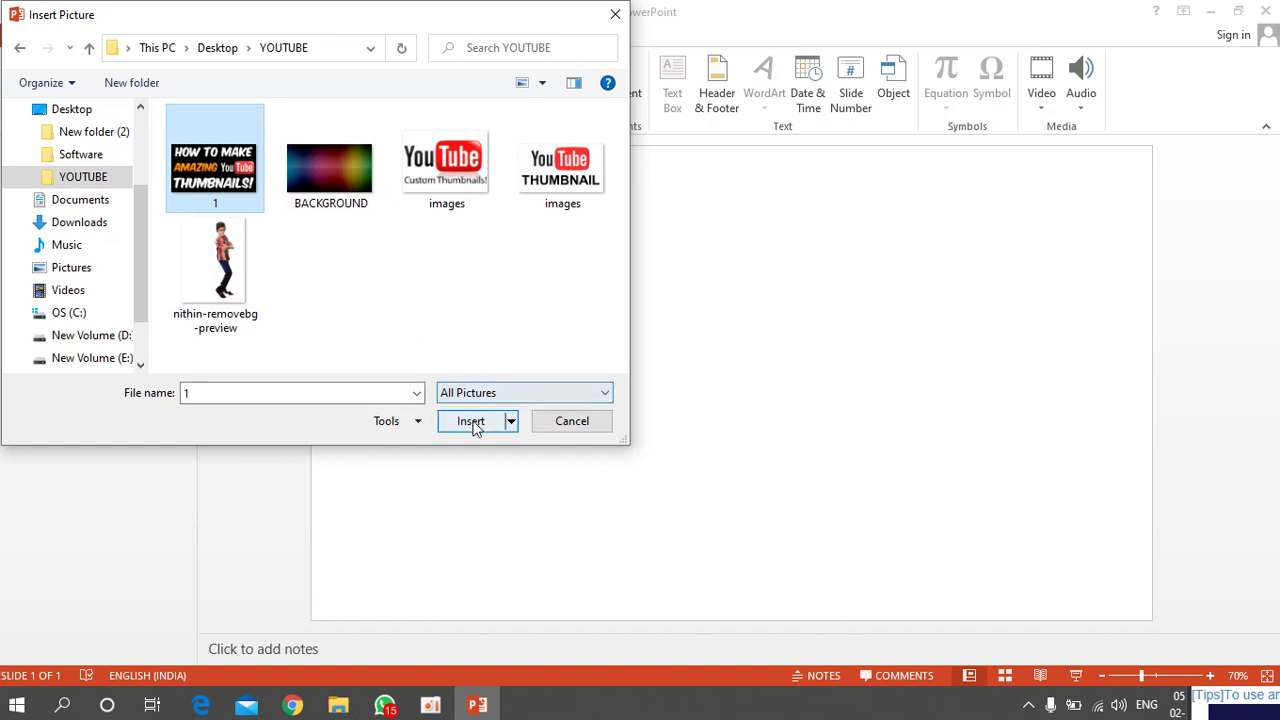
click(330, 170)
click(472, 421)
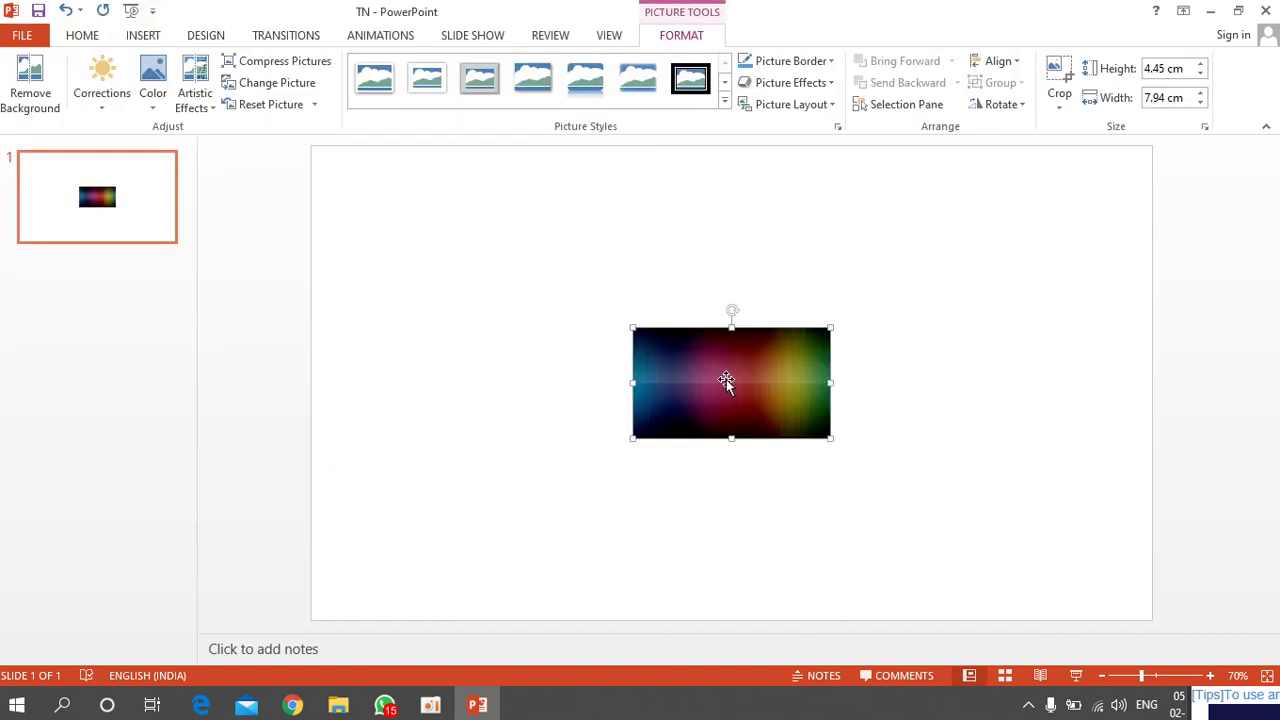
key(Delete)
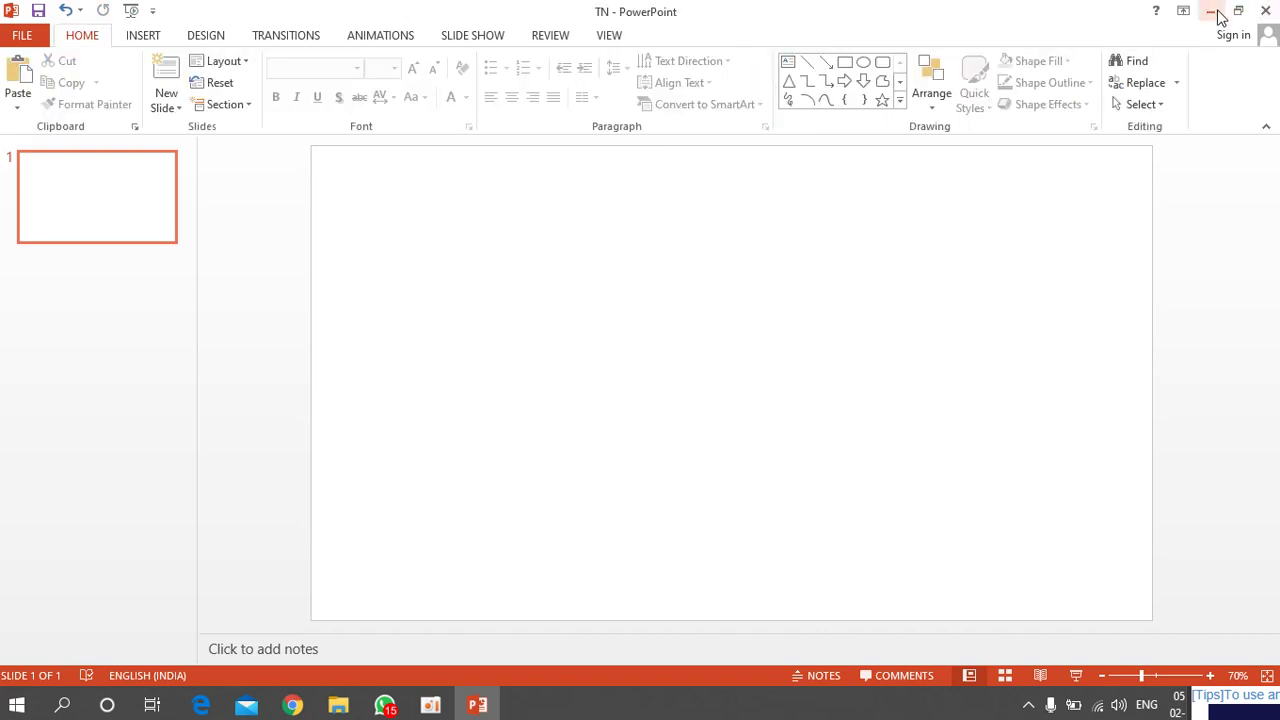
Copy the BACKGROUND image from the YOUTUBE folder and switch back to TN
click(1211, 12)
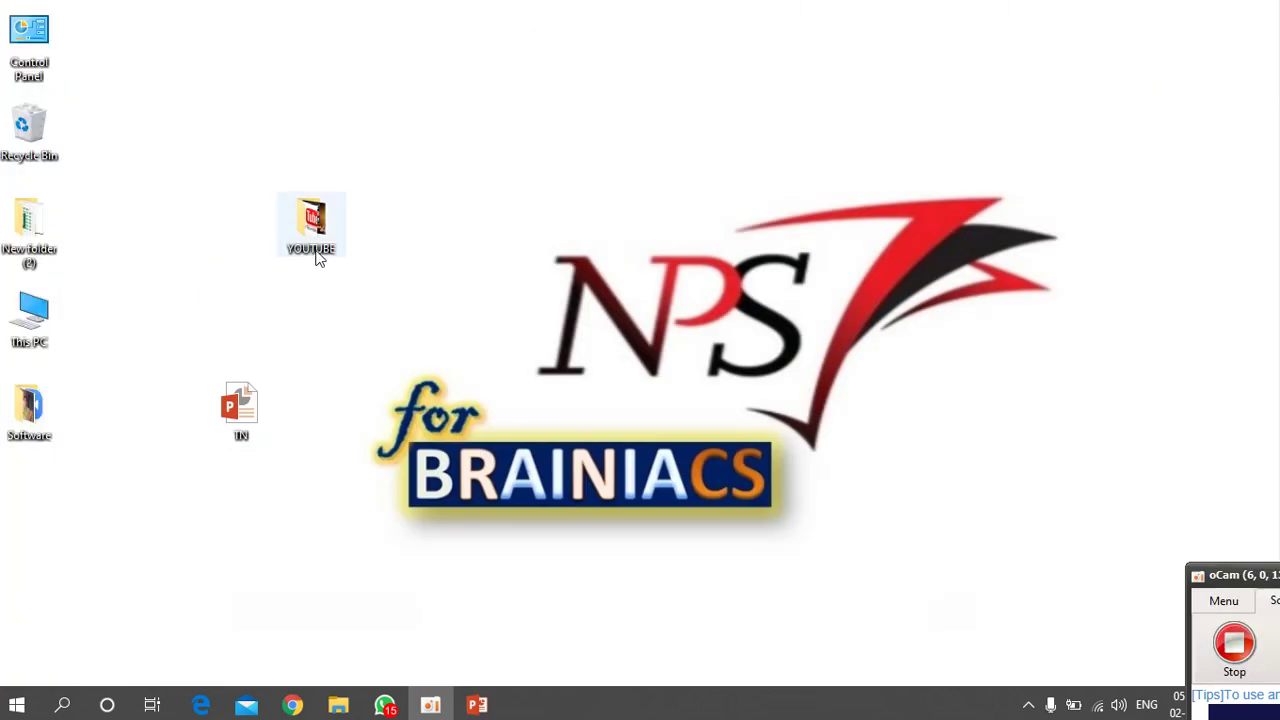
click(333, 252)
double_click(333, 252)
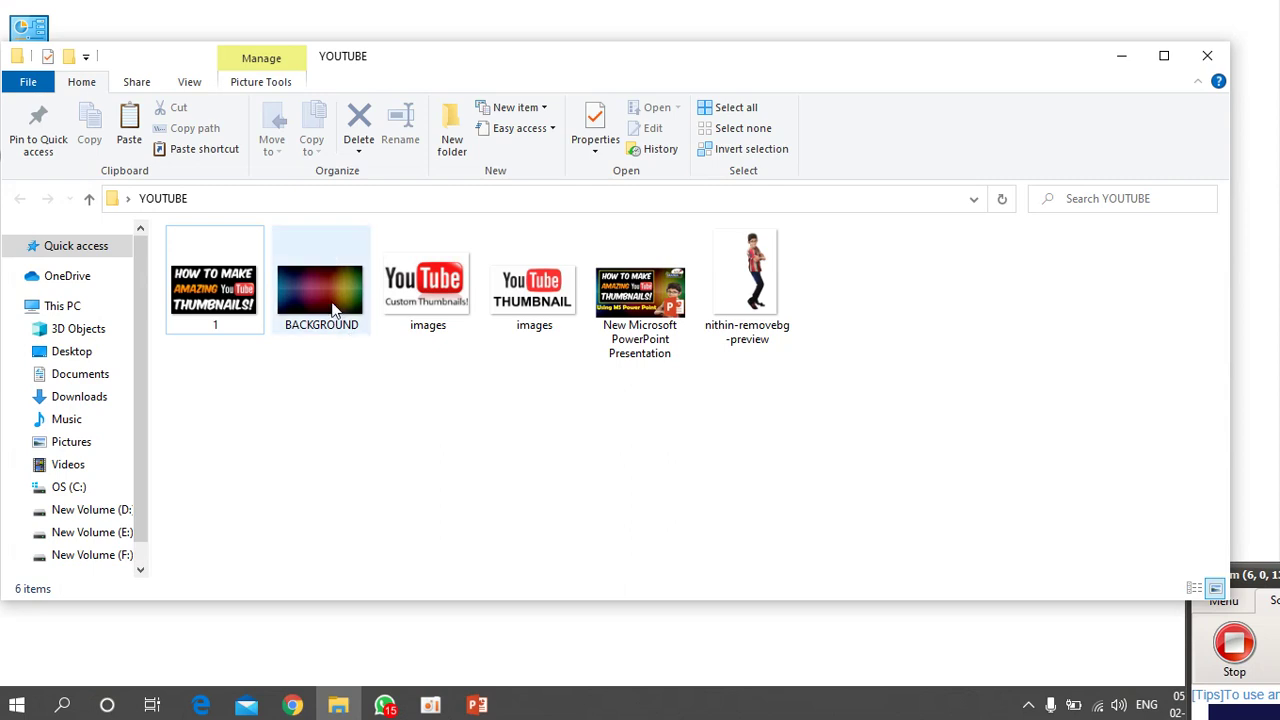
click(316, 293)
right_click(316, 293)
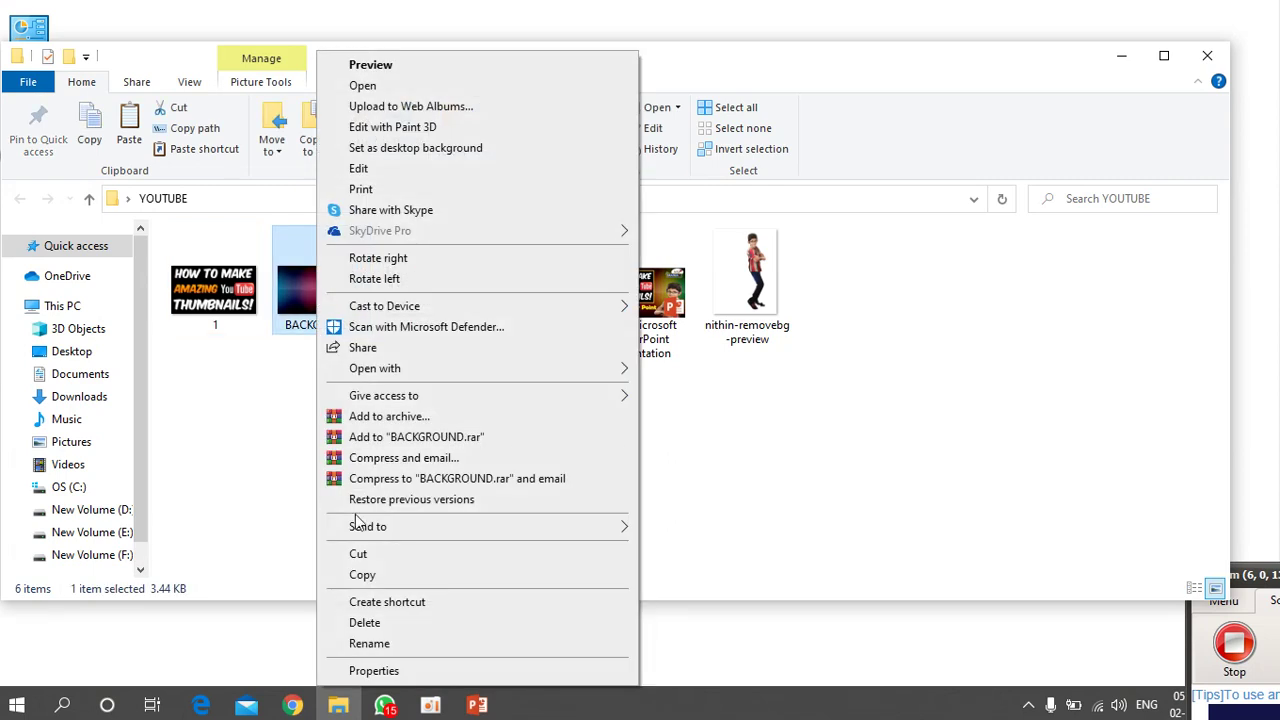
click(360, 576)
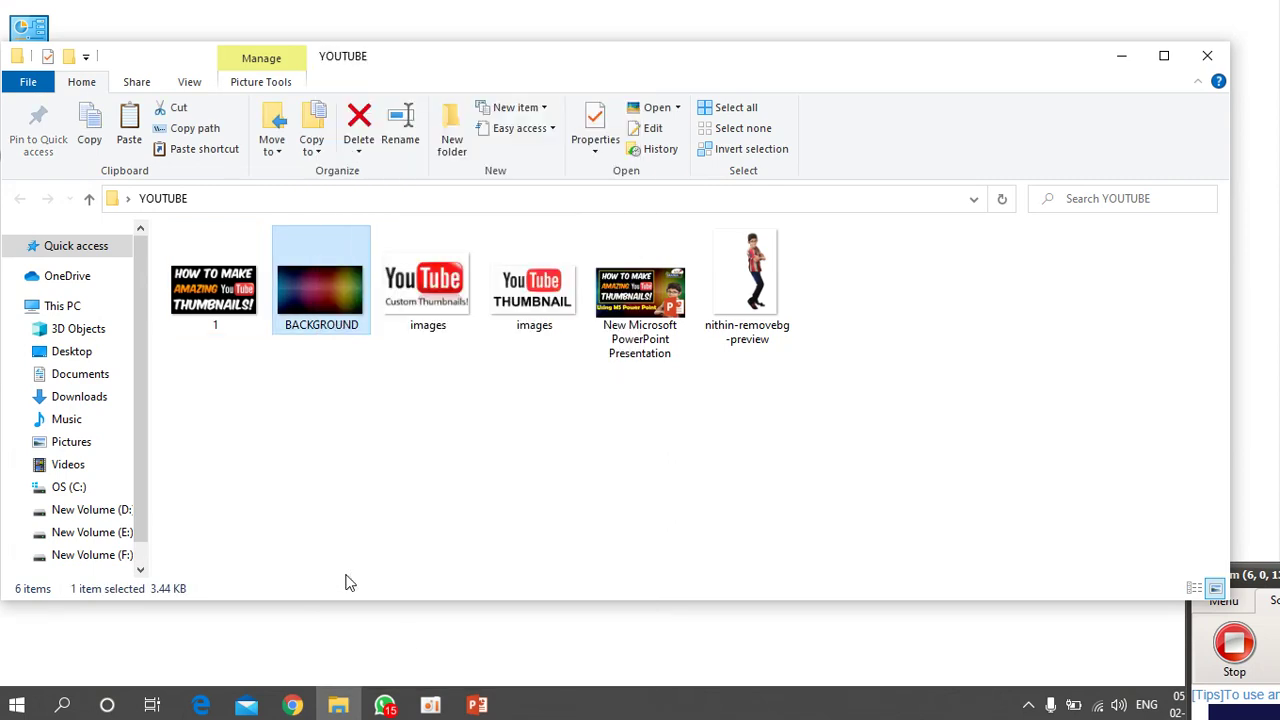
click(478, 706)
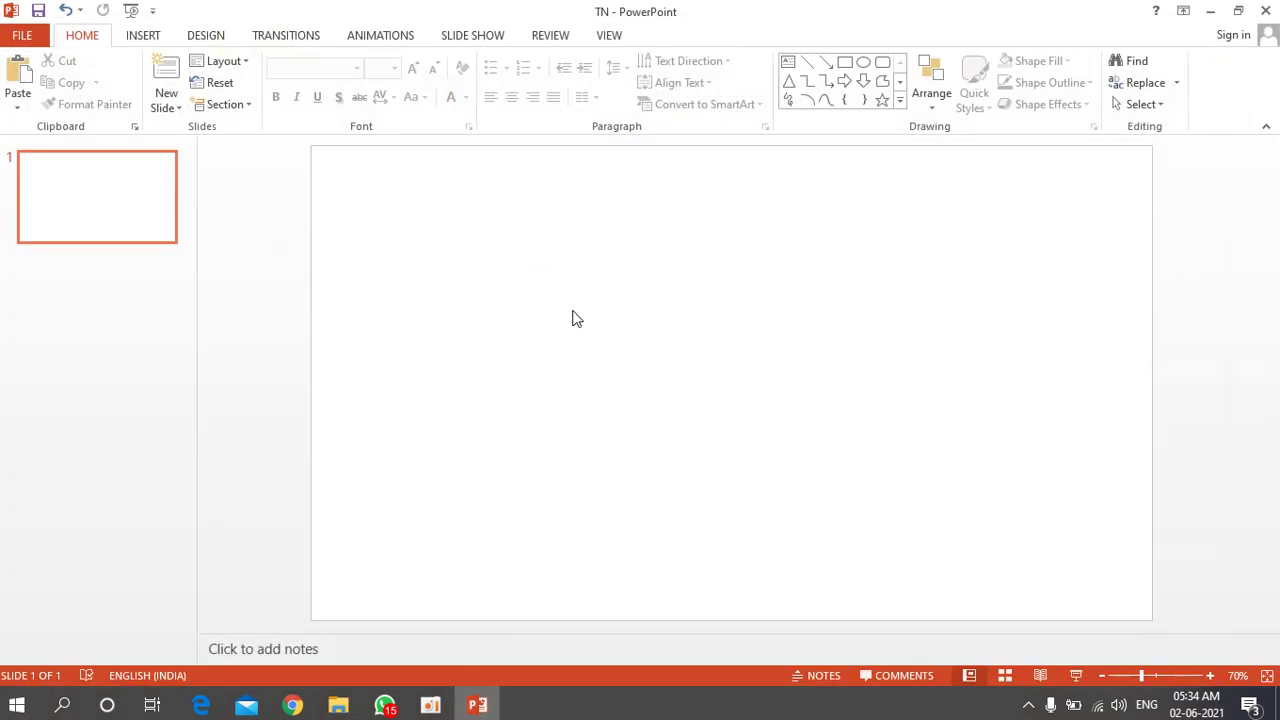
Paste the BACKGROUND image and stretch it to fill the slide at 34.02 × 19.05 cm
right_click(561, 249)
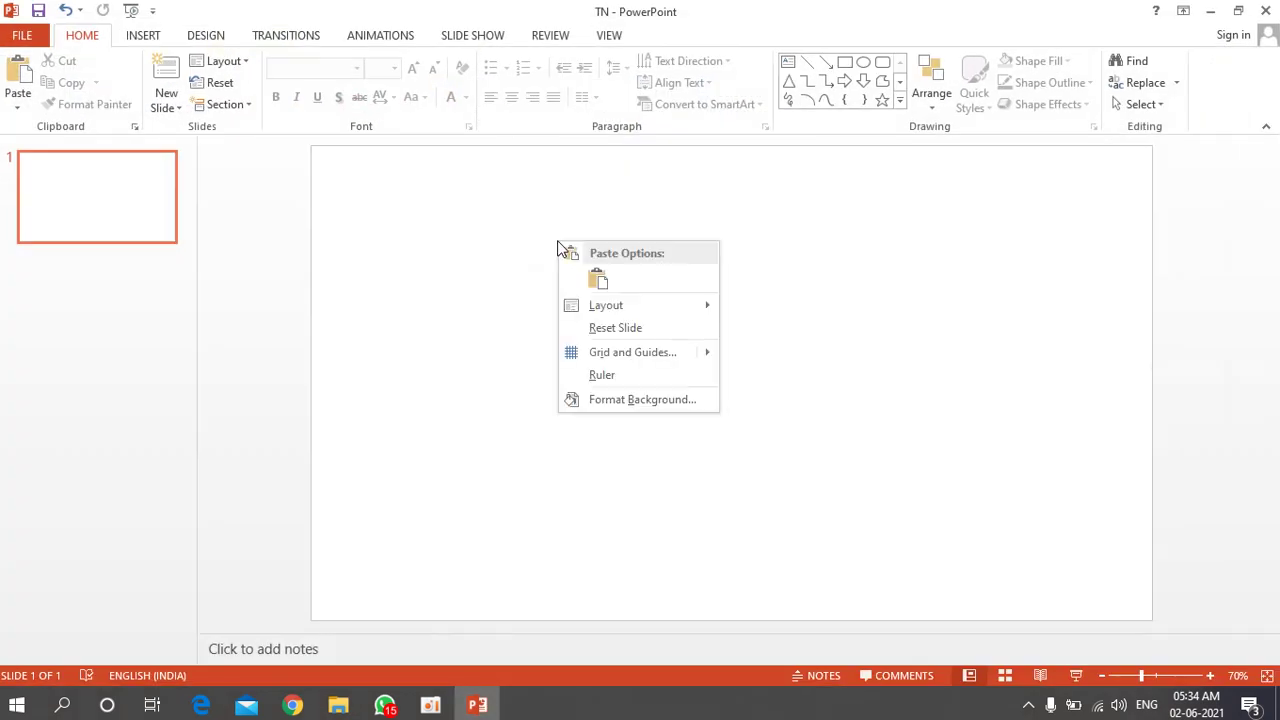
click(597, 280)
drag(690, 360, 400, 190)
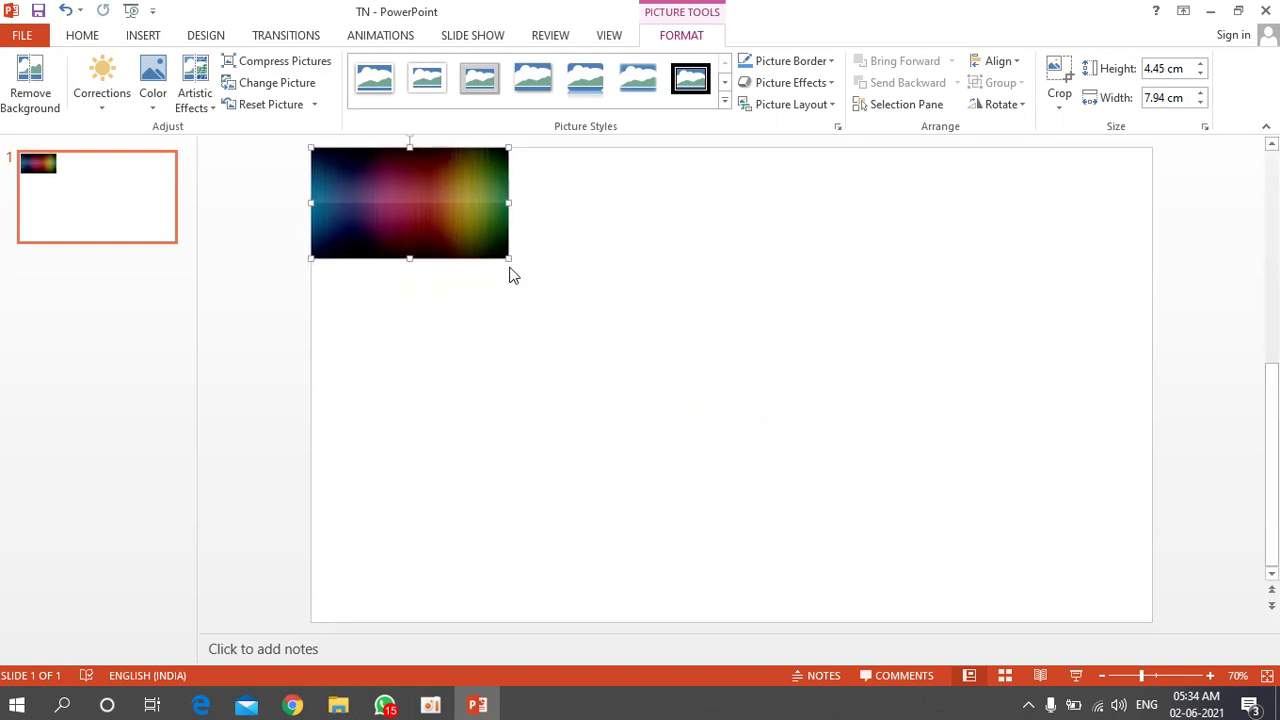
drag(512, 262, 1007, 618)
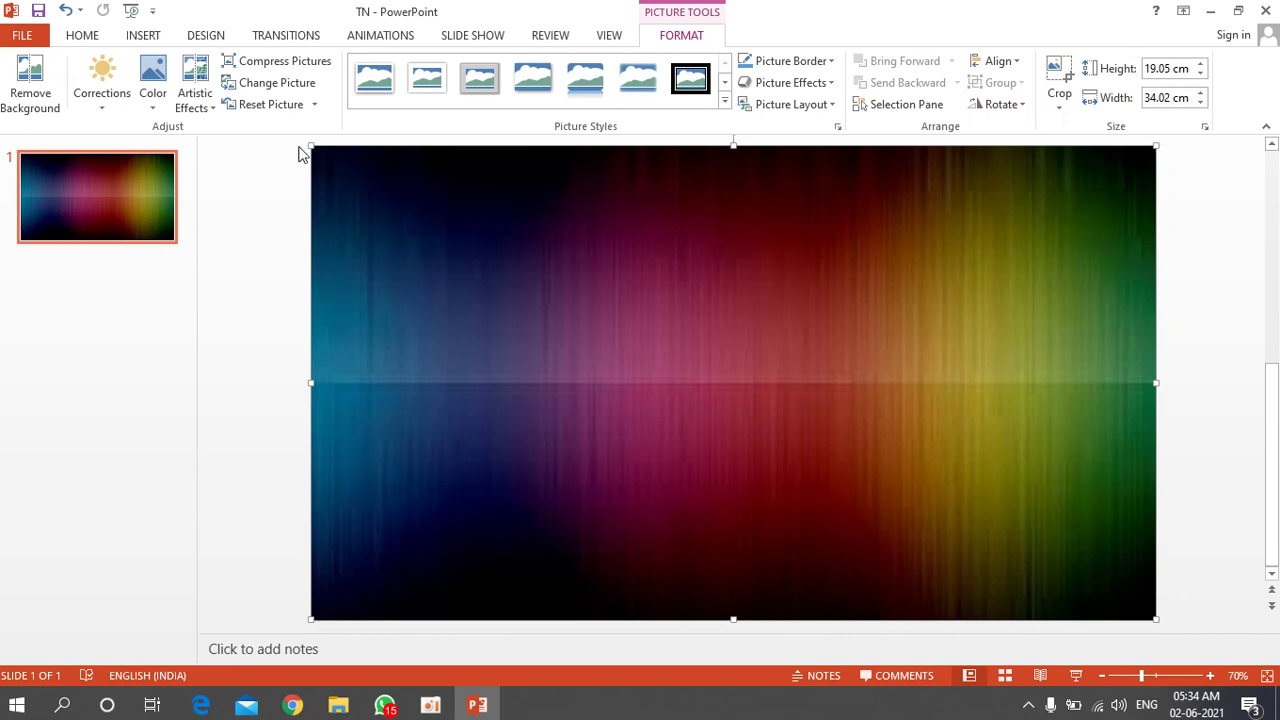
mouse_move(313, 144)
mouse_down()
mouse_move(337, 157)
mouse_move(311, 145)
mouse_up()
click(1101, 675)
click(1101, 675)
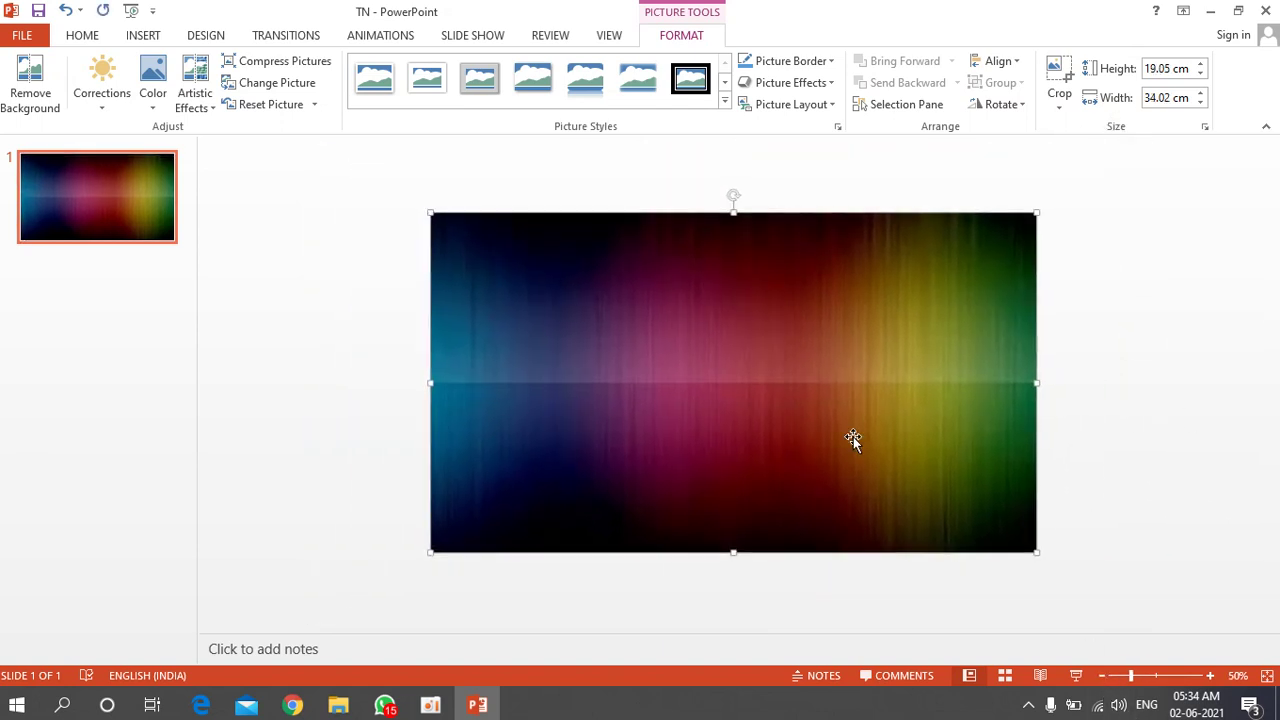
drag(430, 212, 514, 265)
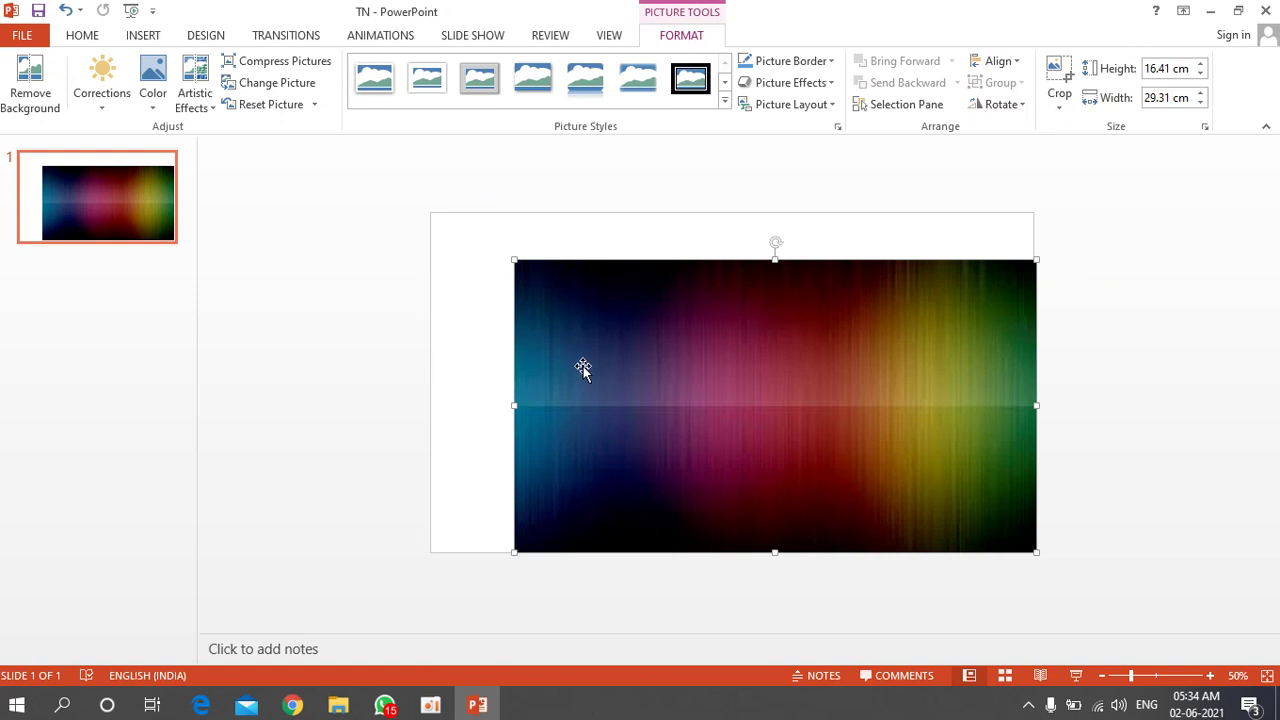
drag(512, 258, 438, 213)
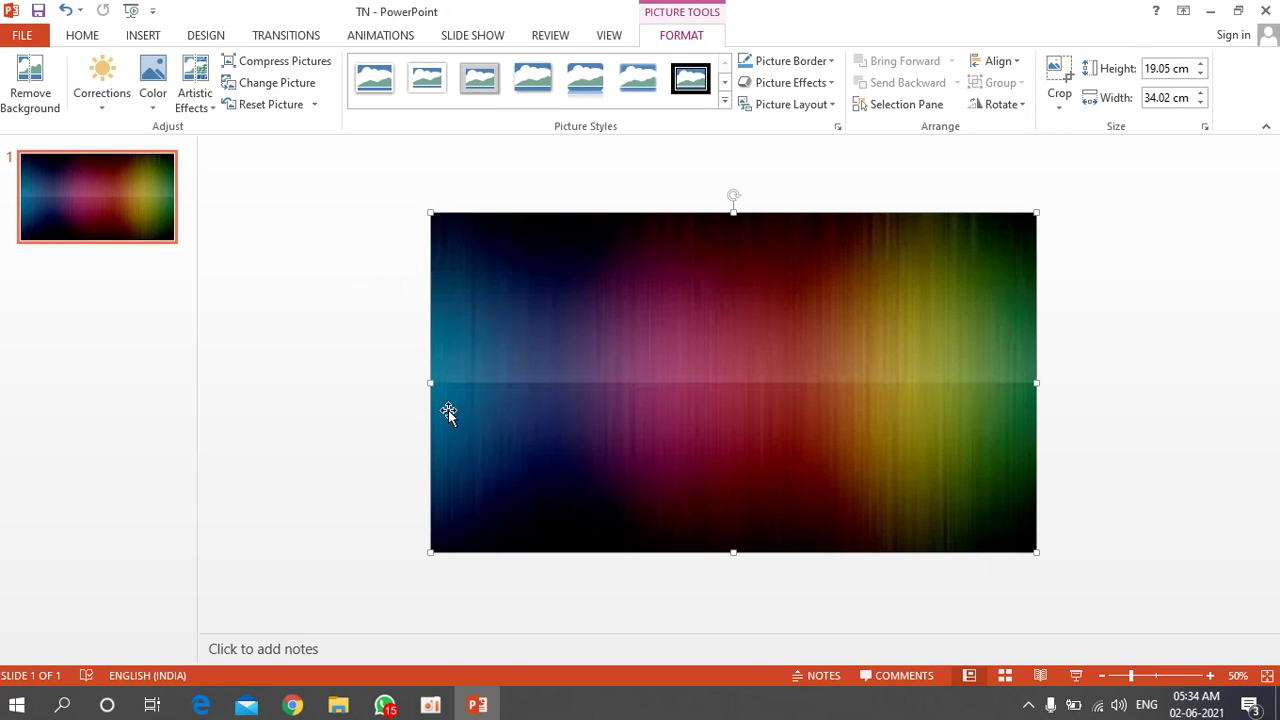
click(1209, 677)
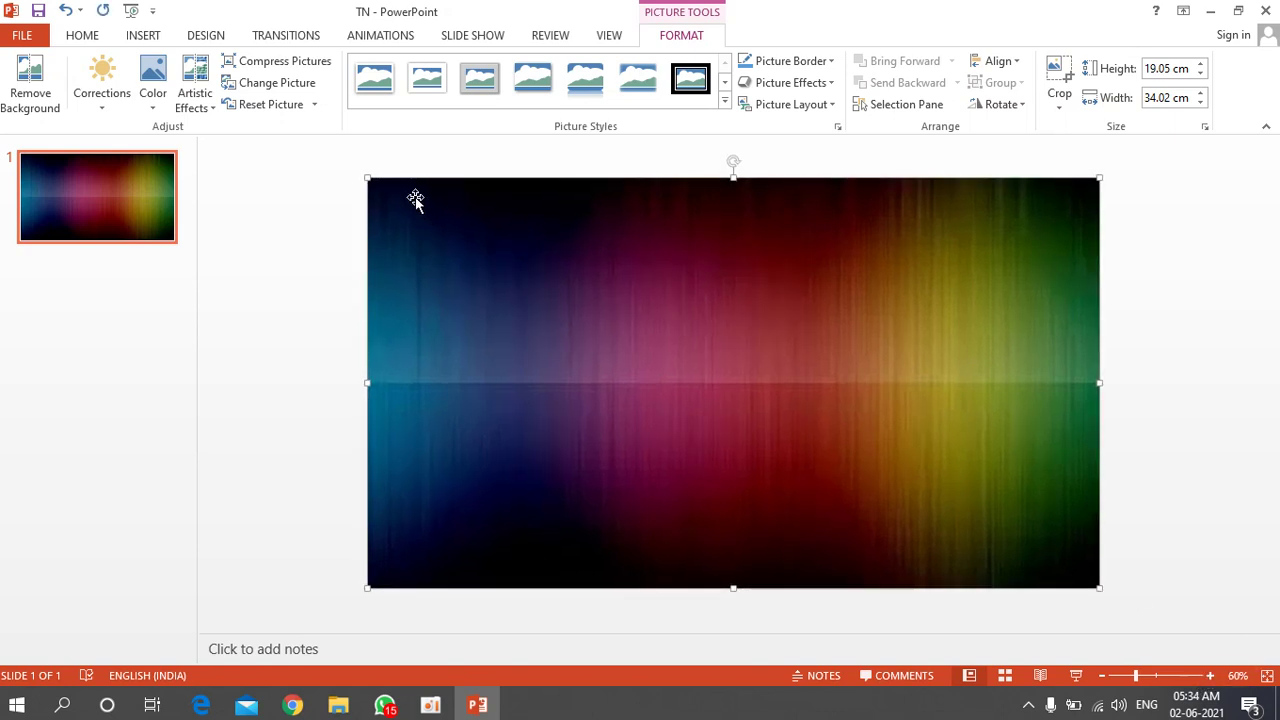
Save TN, then open the sample New Microsoft PowerPoint Presentation from the YOUTUBE folder
click(39, 12)
click(1210, 10)
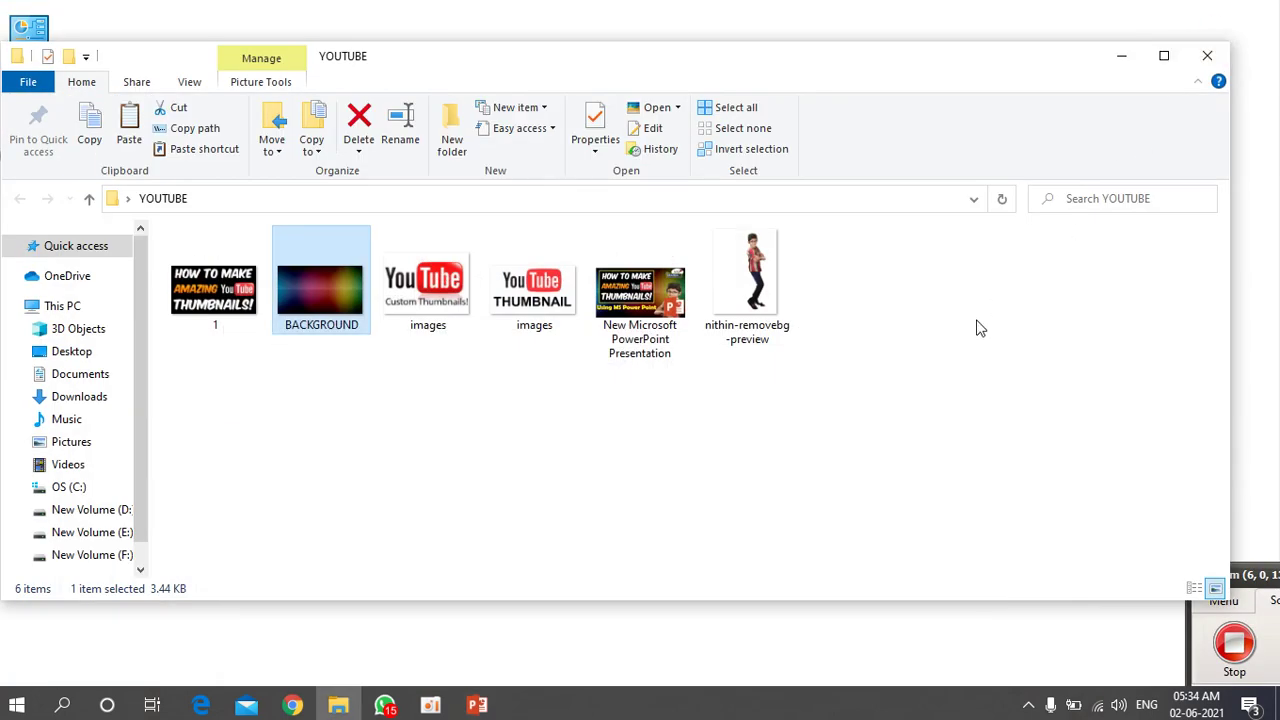
click(1163, 55)
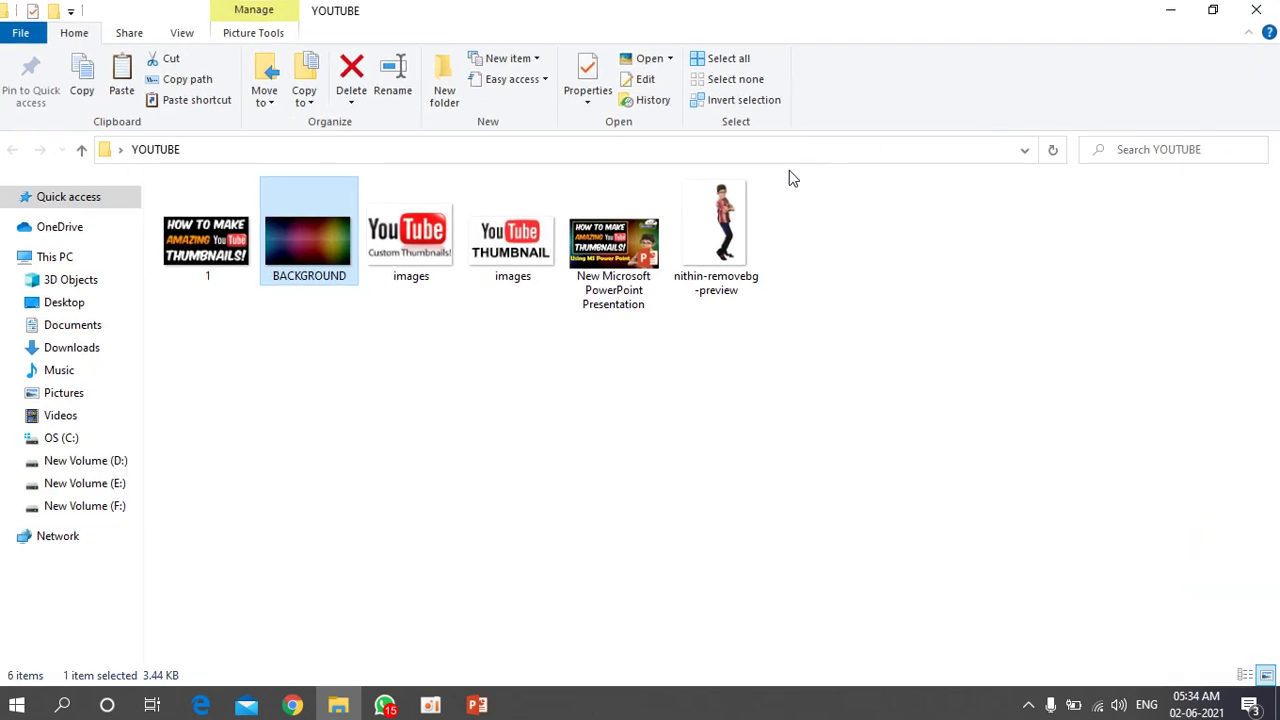
click(632, 262)
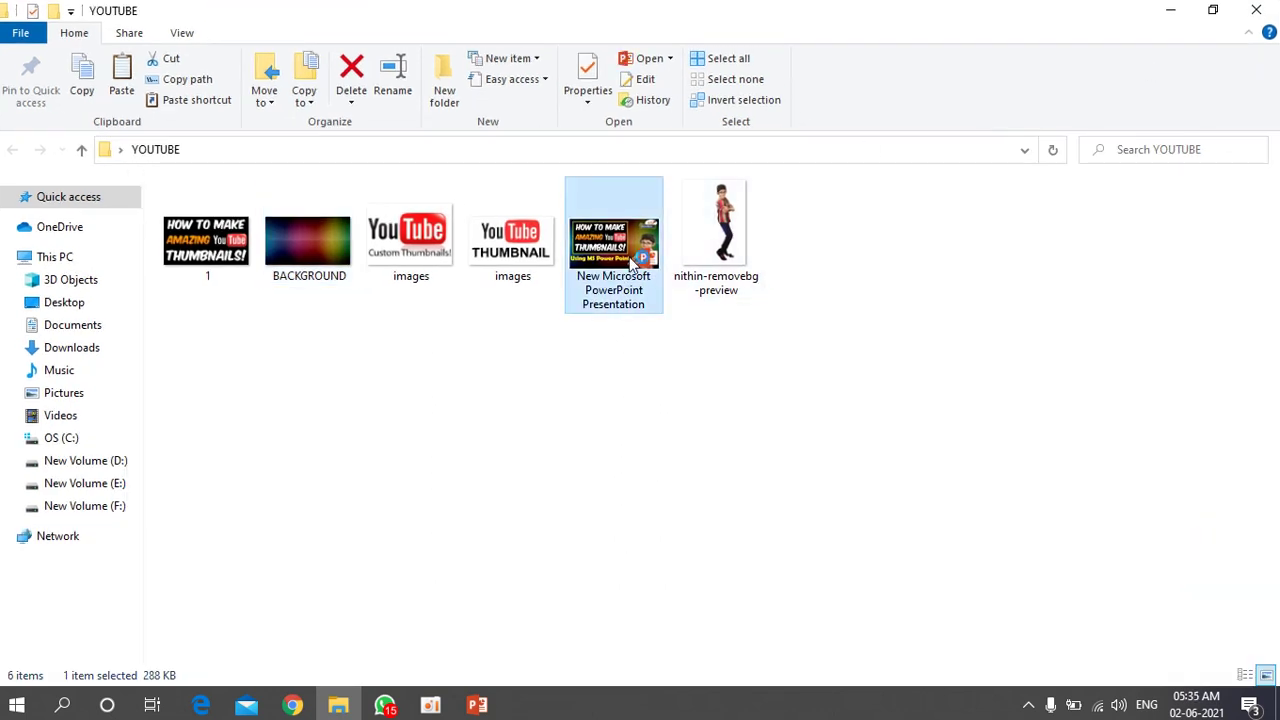
double_click(632, 262)
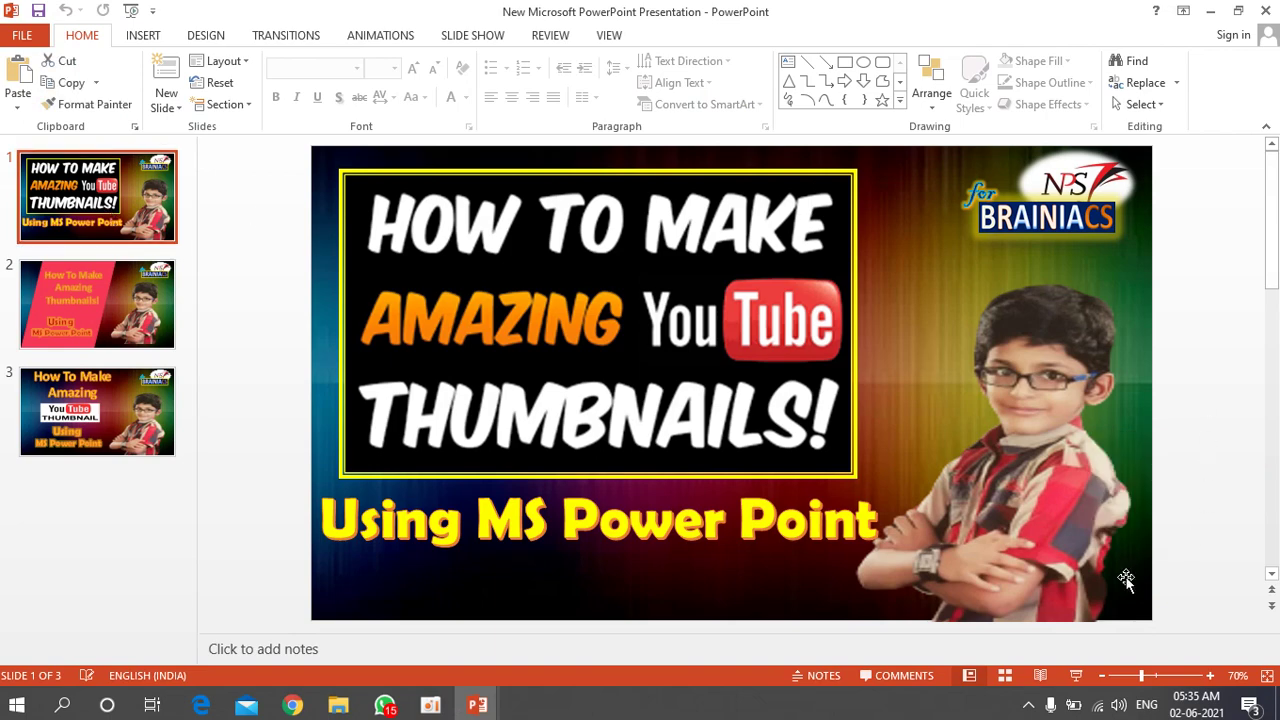
Run a slide show through all three sample thumbnails, then end it and minimize PowerPoint
click(1084, 684)
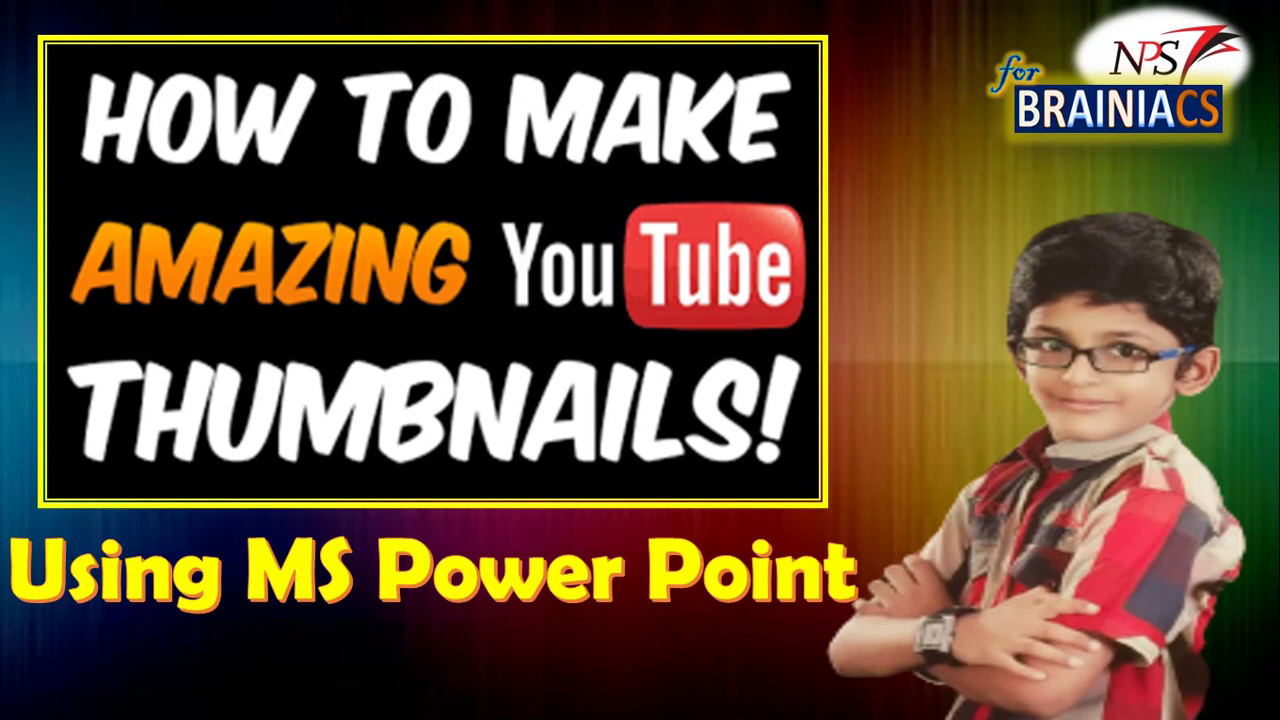
key(Right)
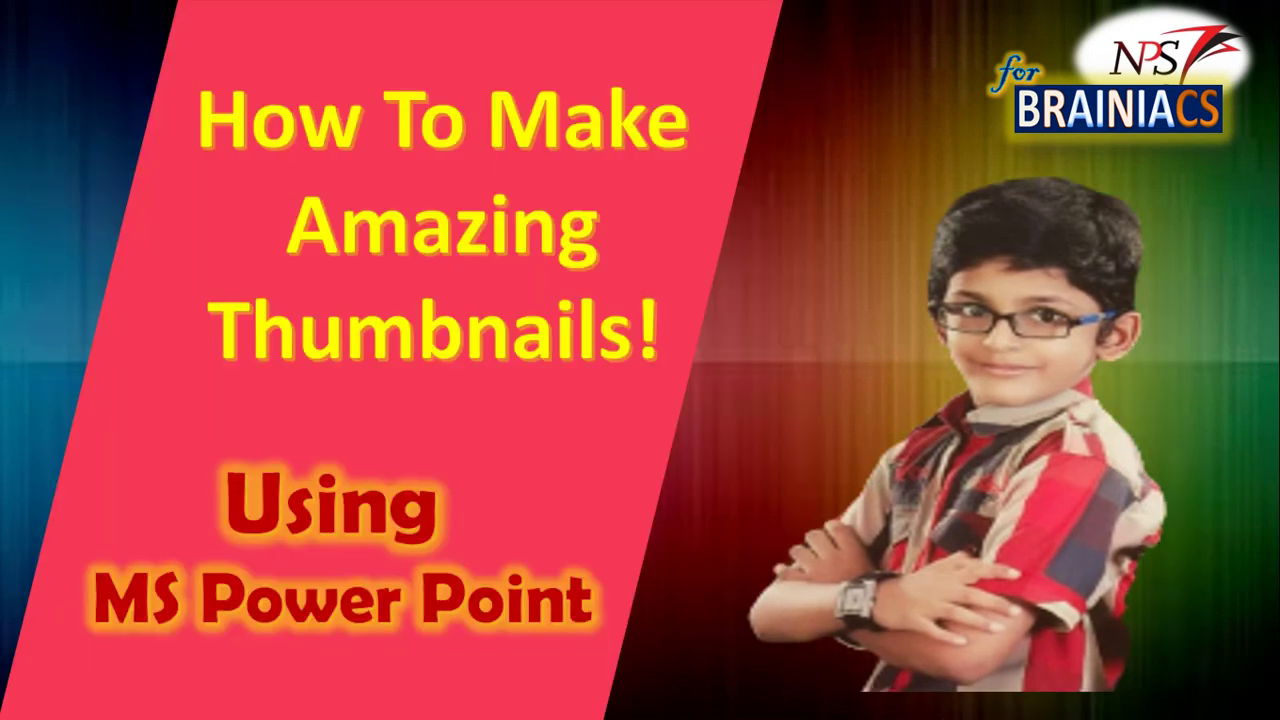
key(Right)
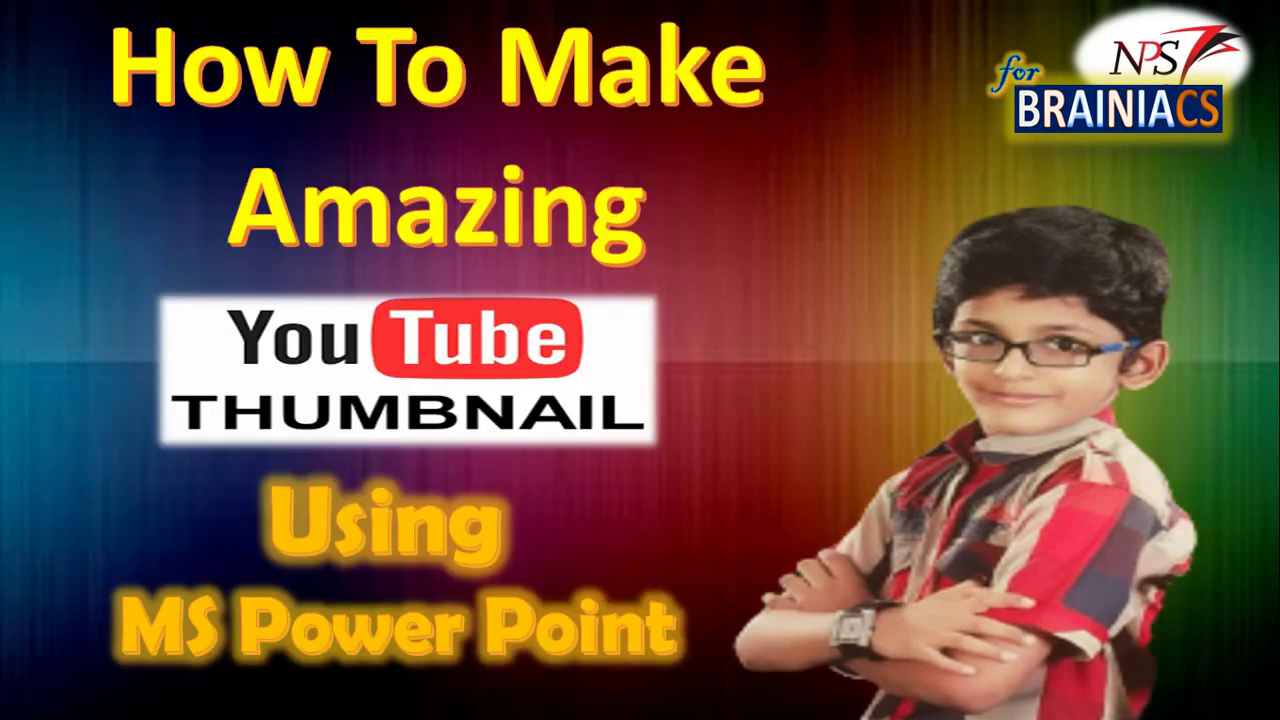
key(Escape)
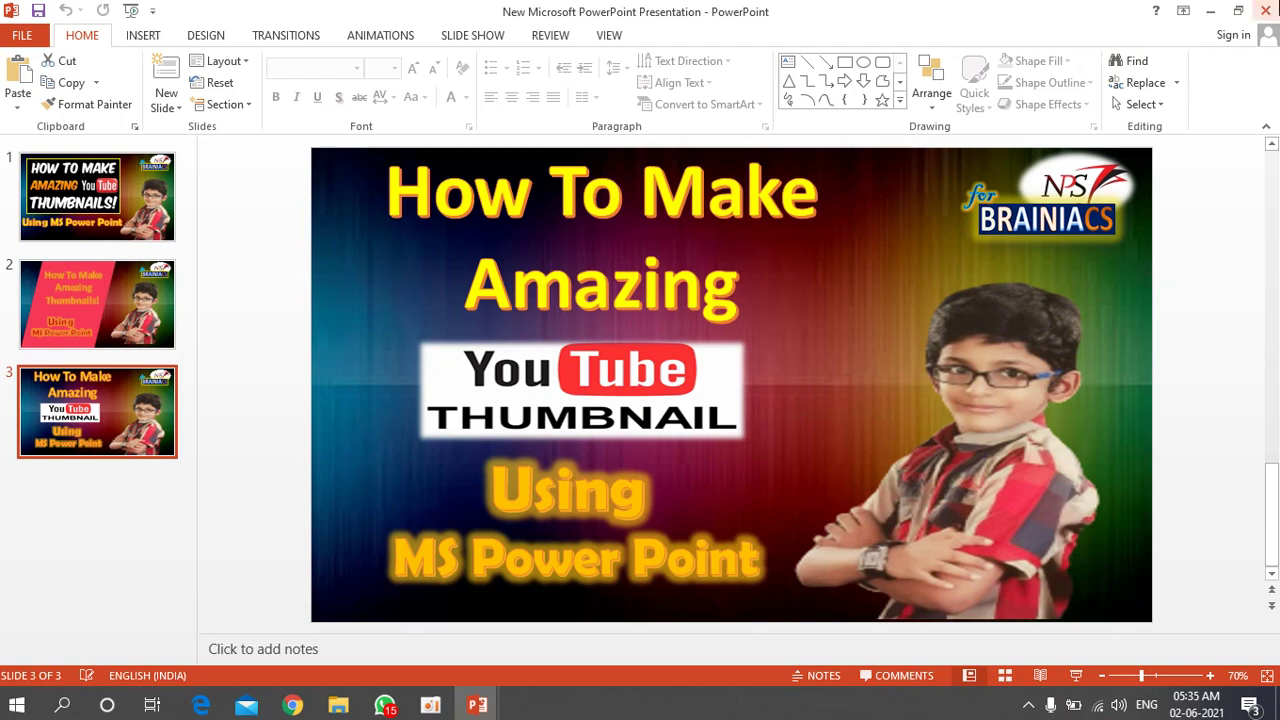
click(1210, 10)
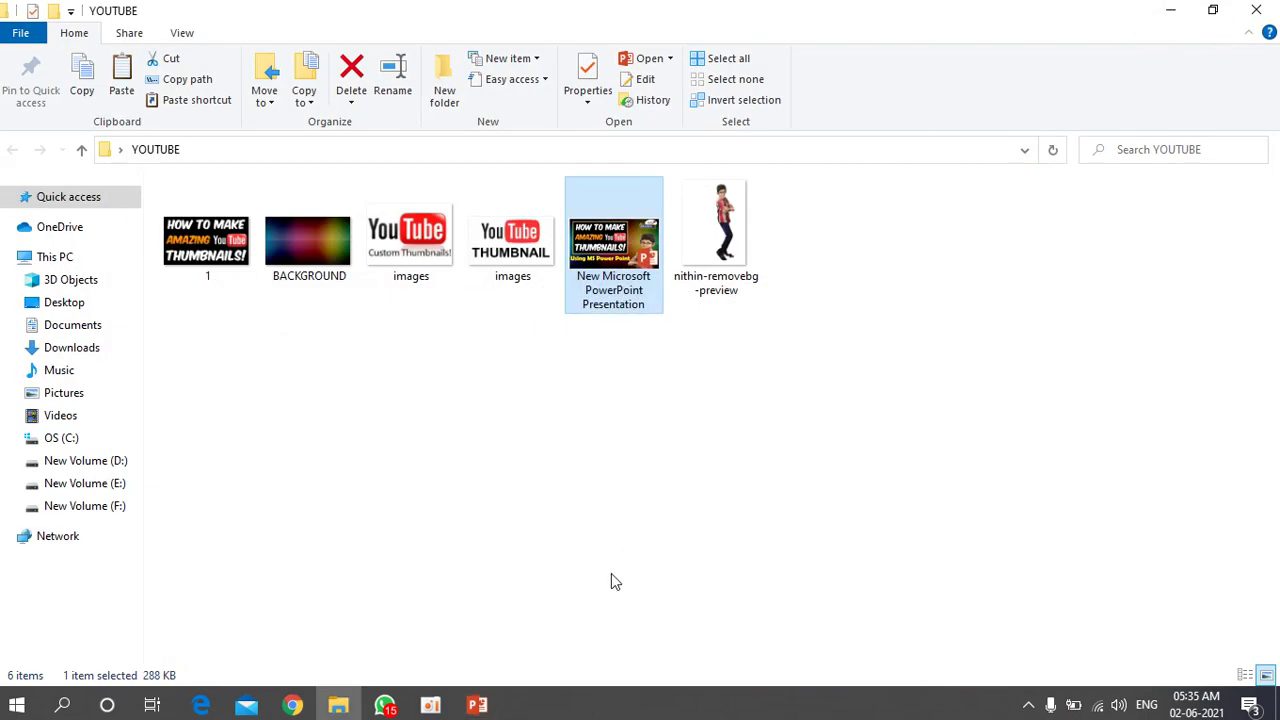
Copy image file 1 from the YOUTUBE folder and return to the TN presentation
mouse_move(484, 700)
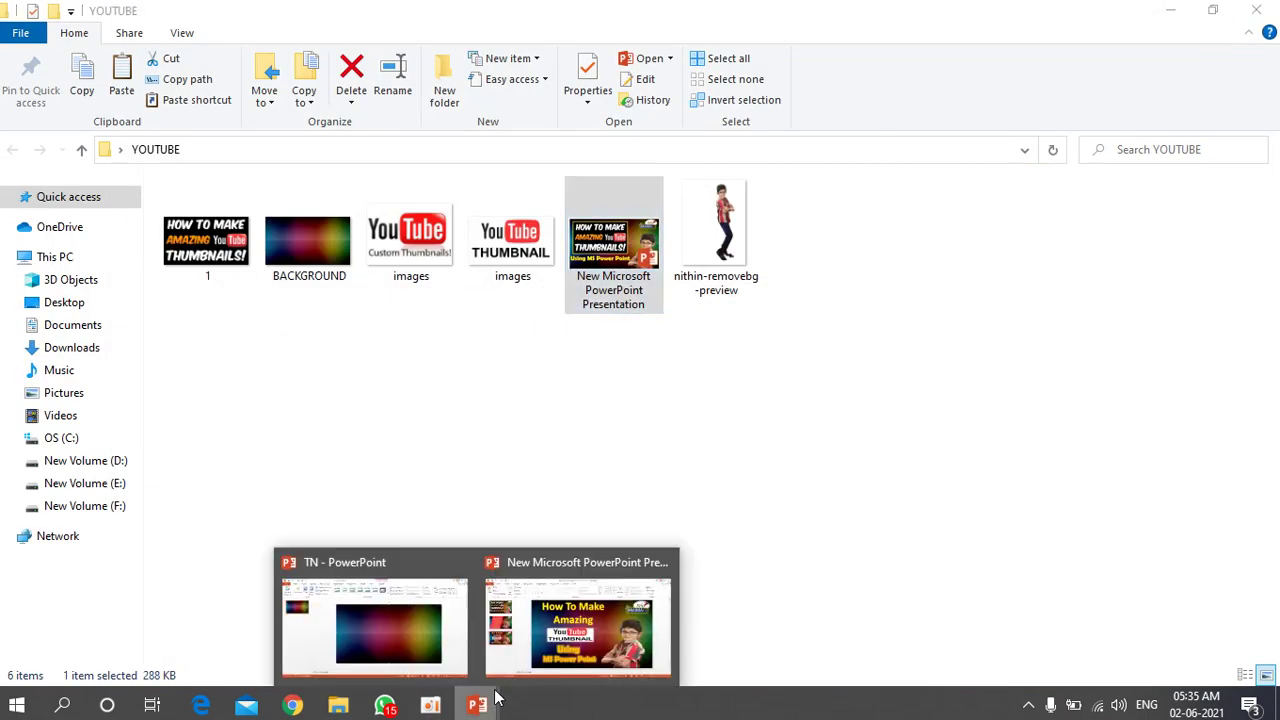
click(423, 646)
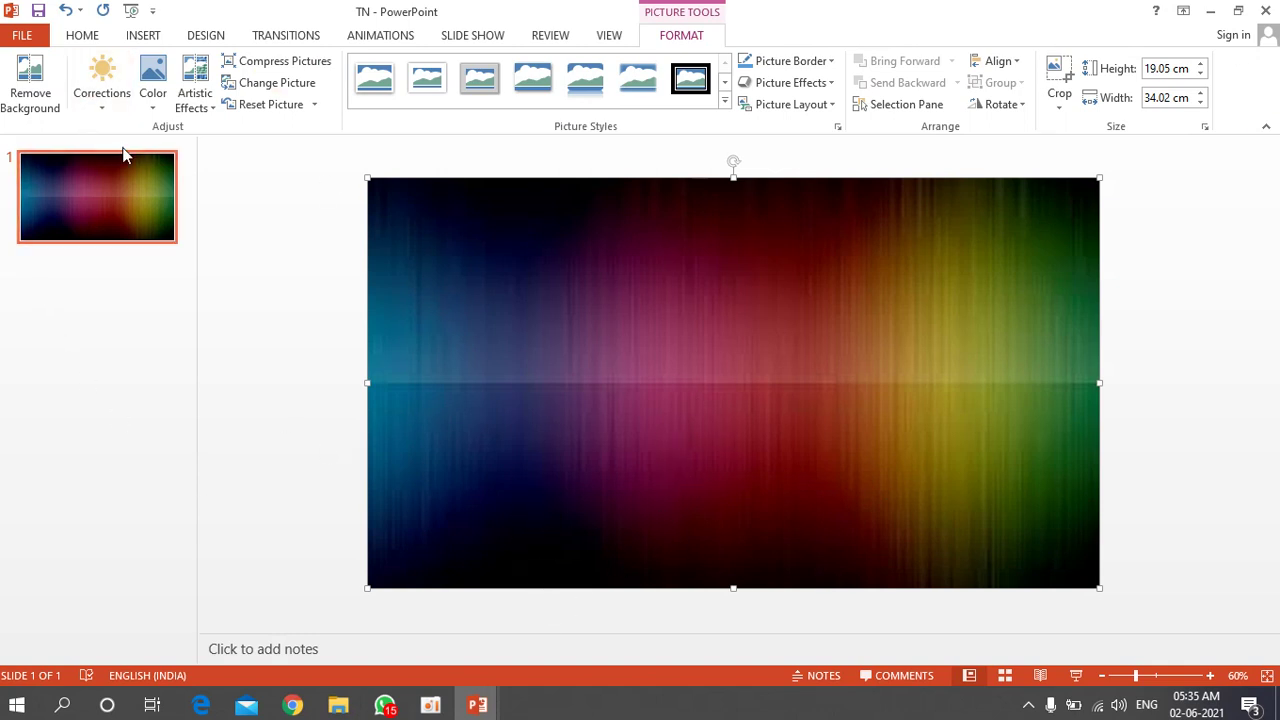
click(330, 710)
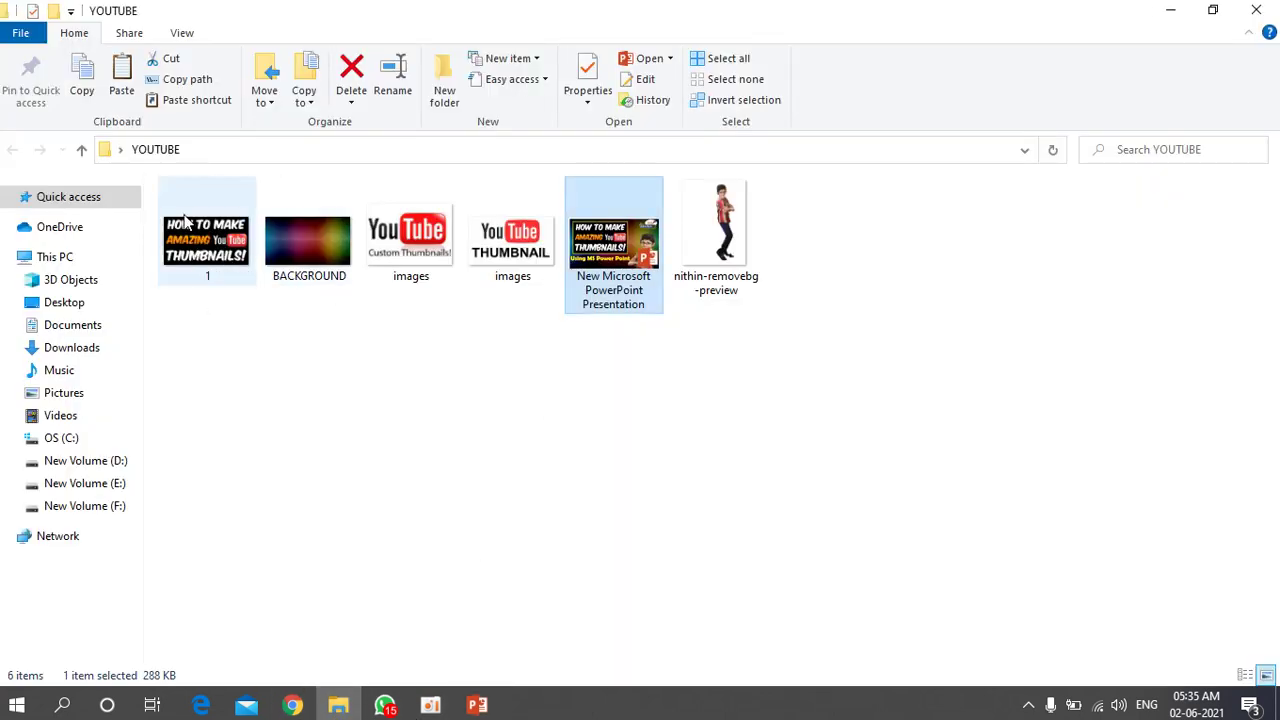
click(200, 246)
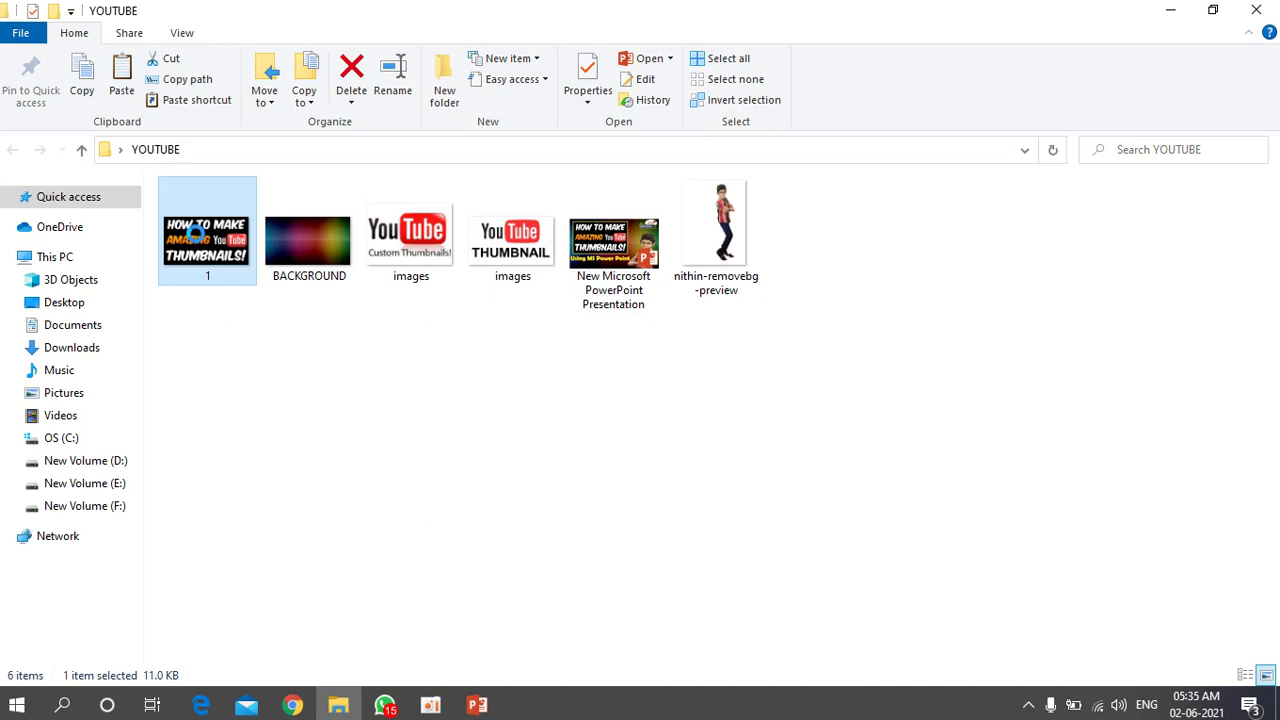
right_click(200, 246)
click(261, 578)
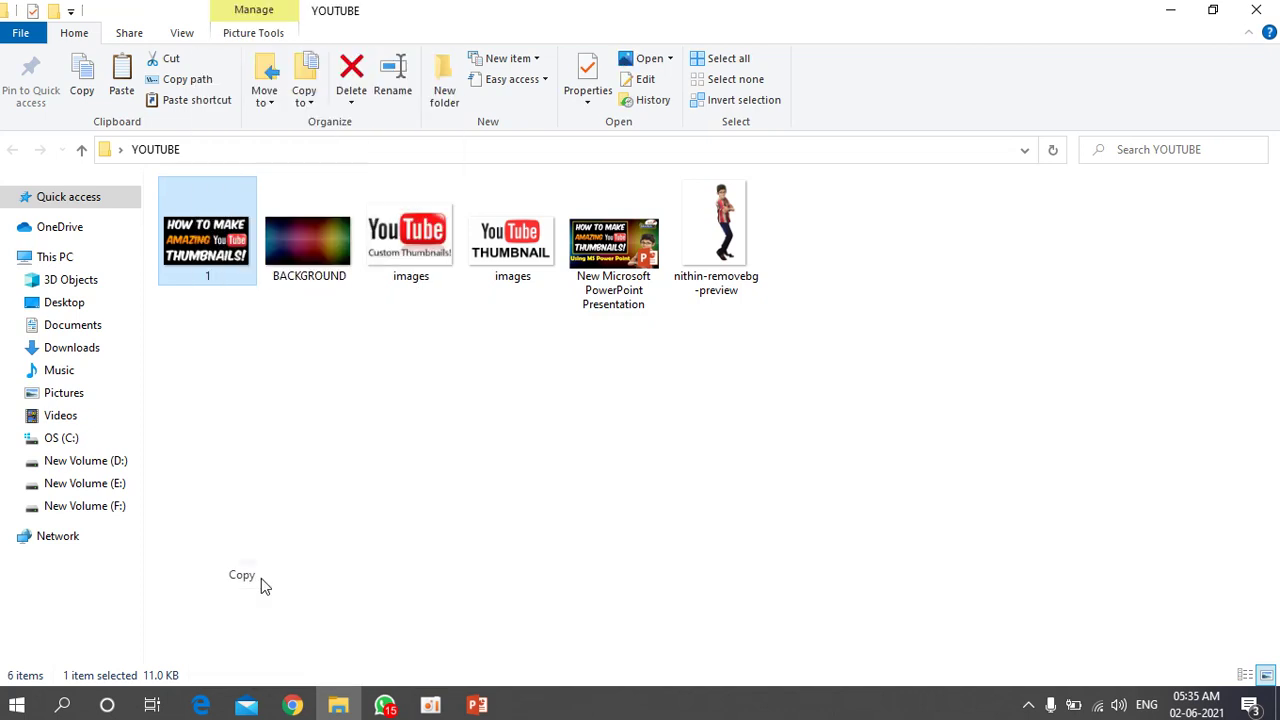
mouse_move(477, 705)
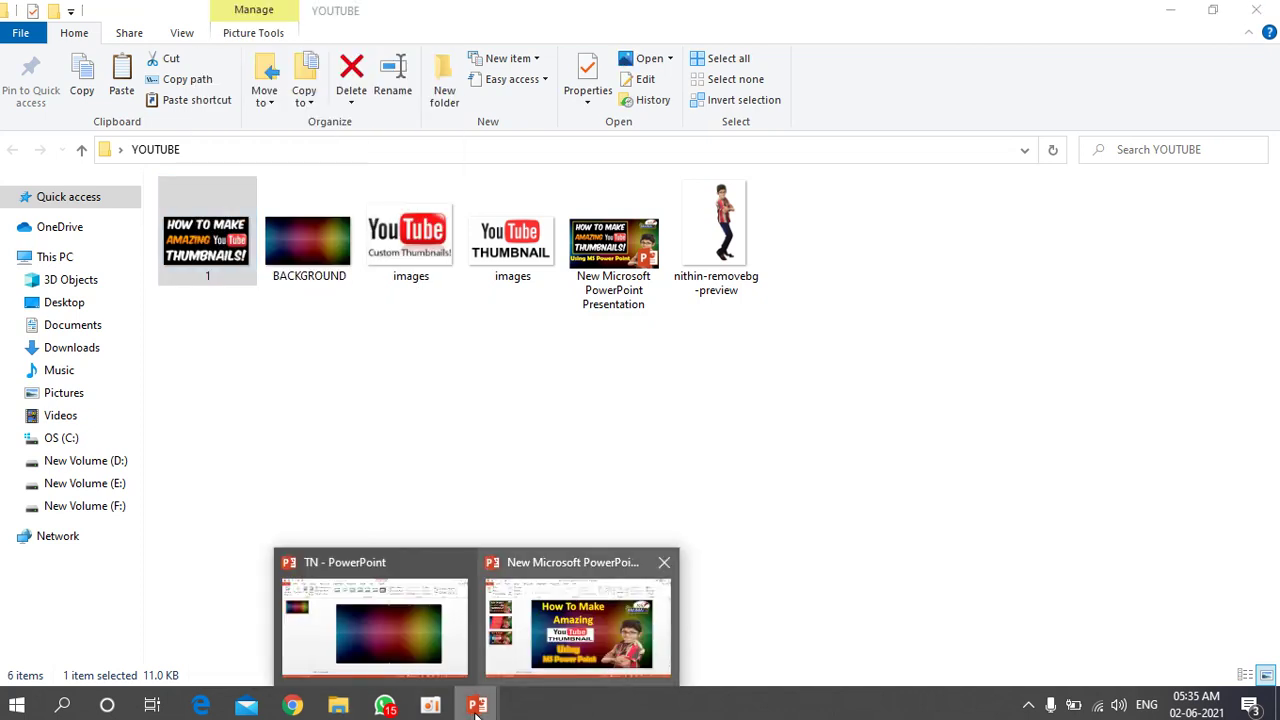
click(438, 644)
Paste image 1 over the background and resize it to 21.98 × 13.18 cm
right_click(593, 267)
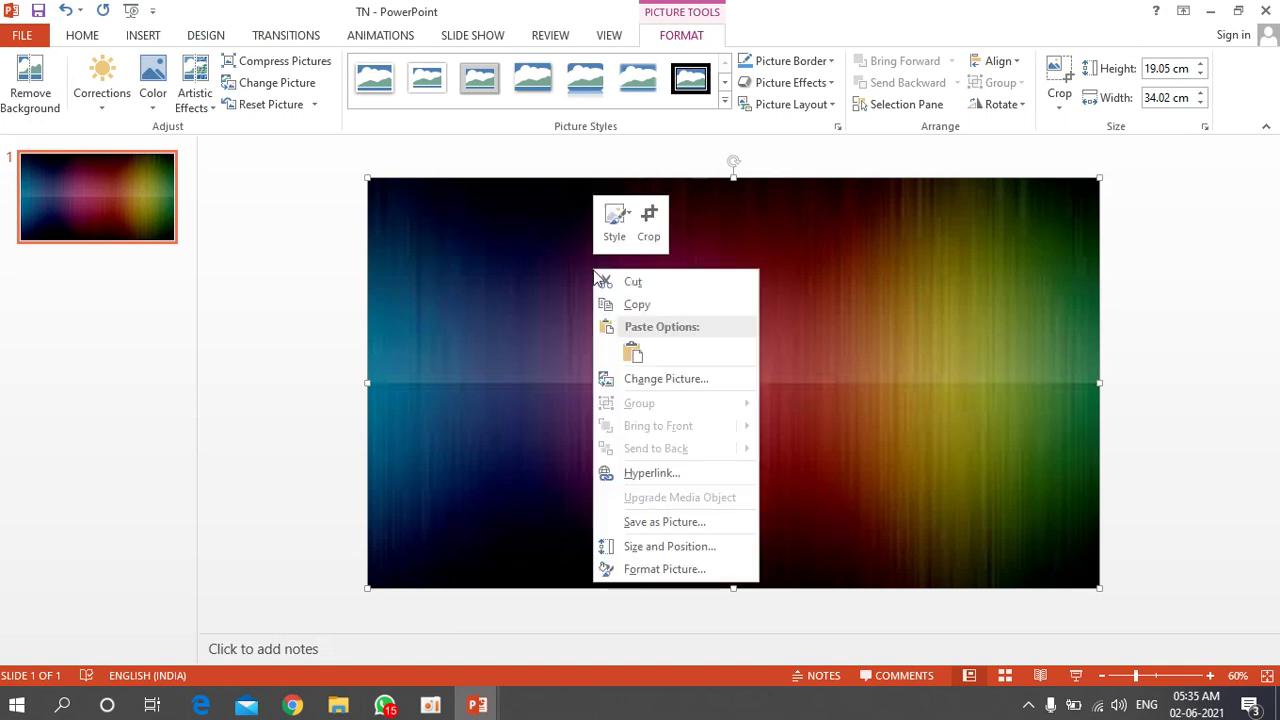
click(632, 351)
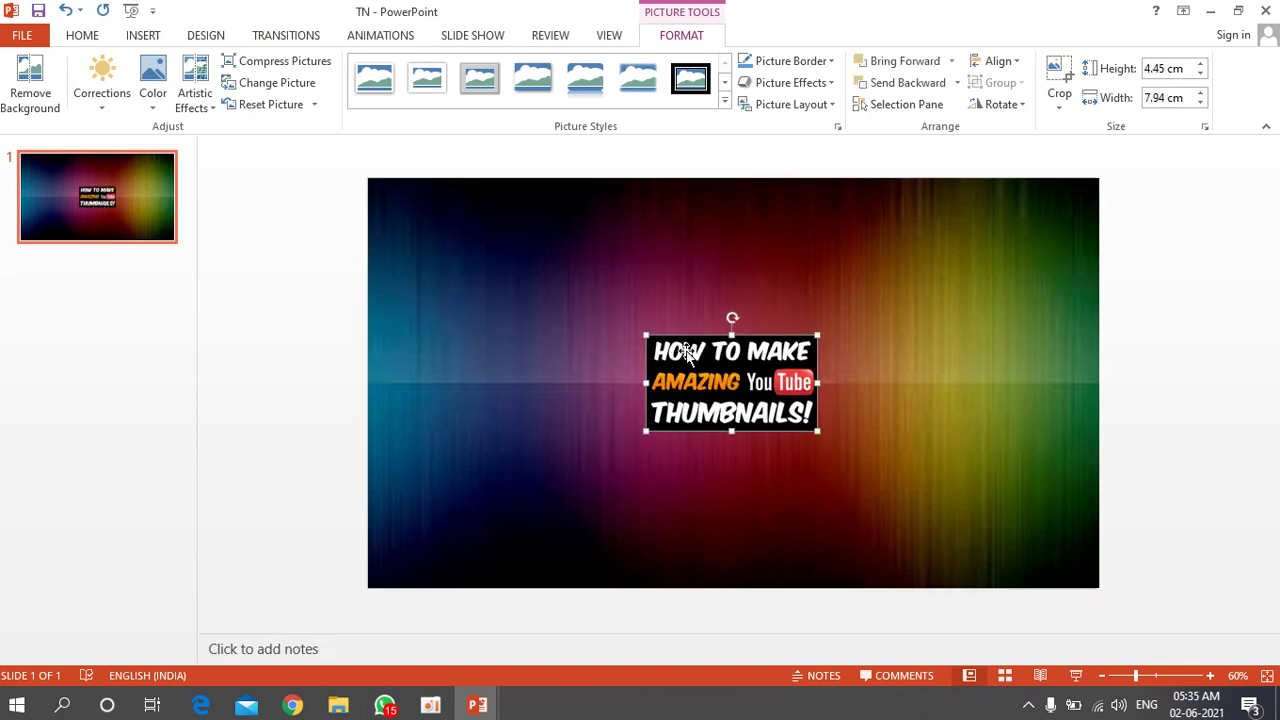
drag(760, 398, 576, 437)
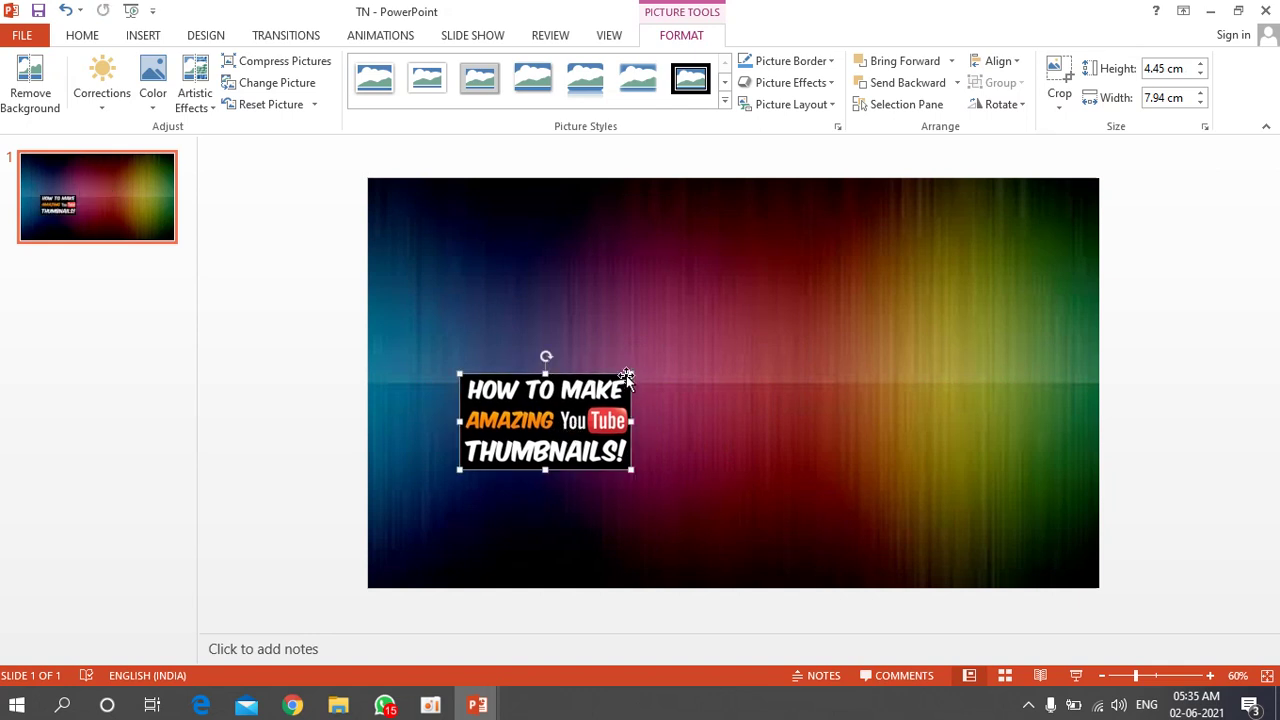
drag(633, 374, 765, 350)
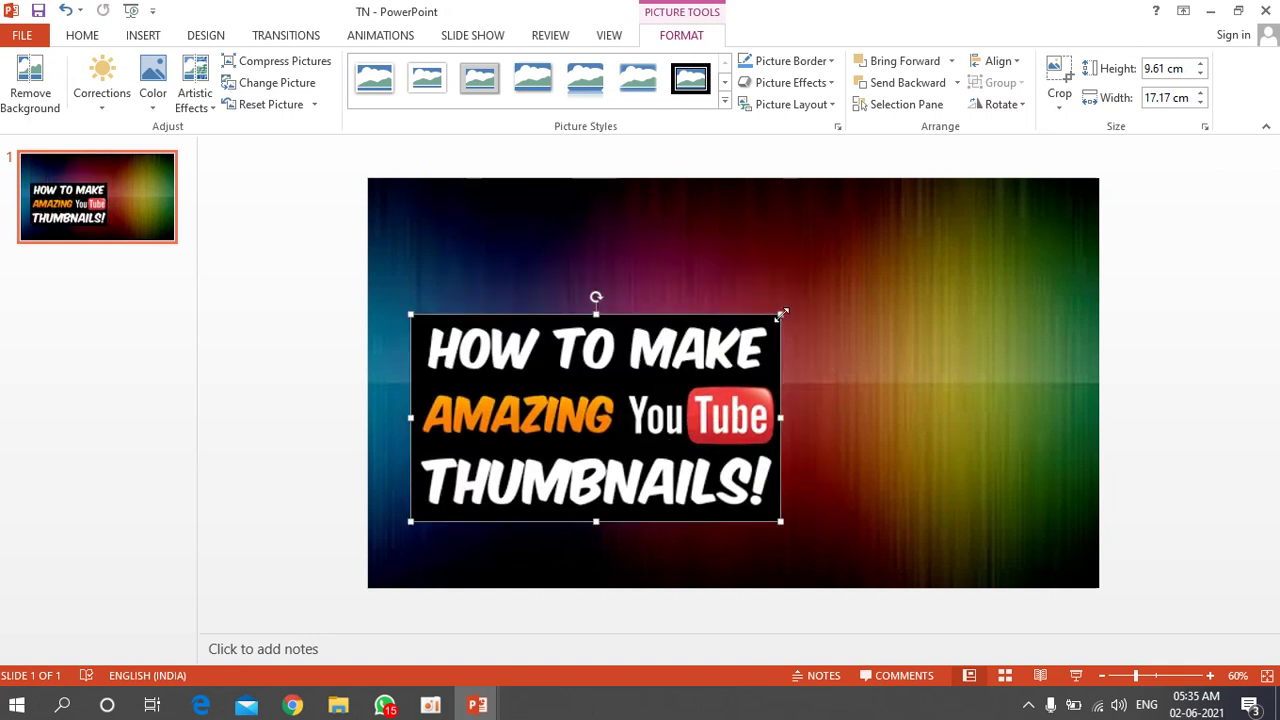
drag(781, 313, 806, 297)
drag(700, 420, 678, 365)
drag(783, 356, 860, 347)
drag(623, 458, 642, 521)
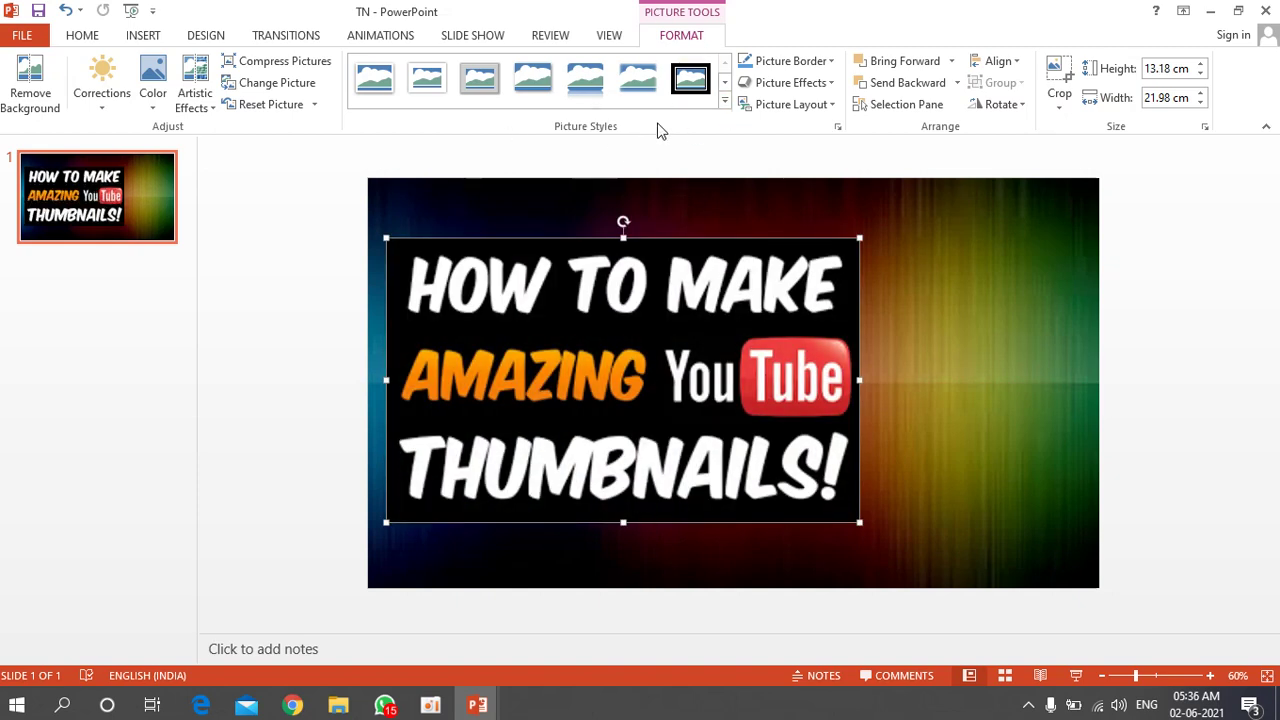
click(724, 102)
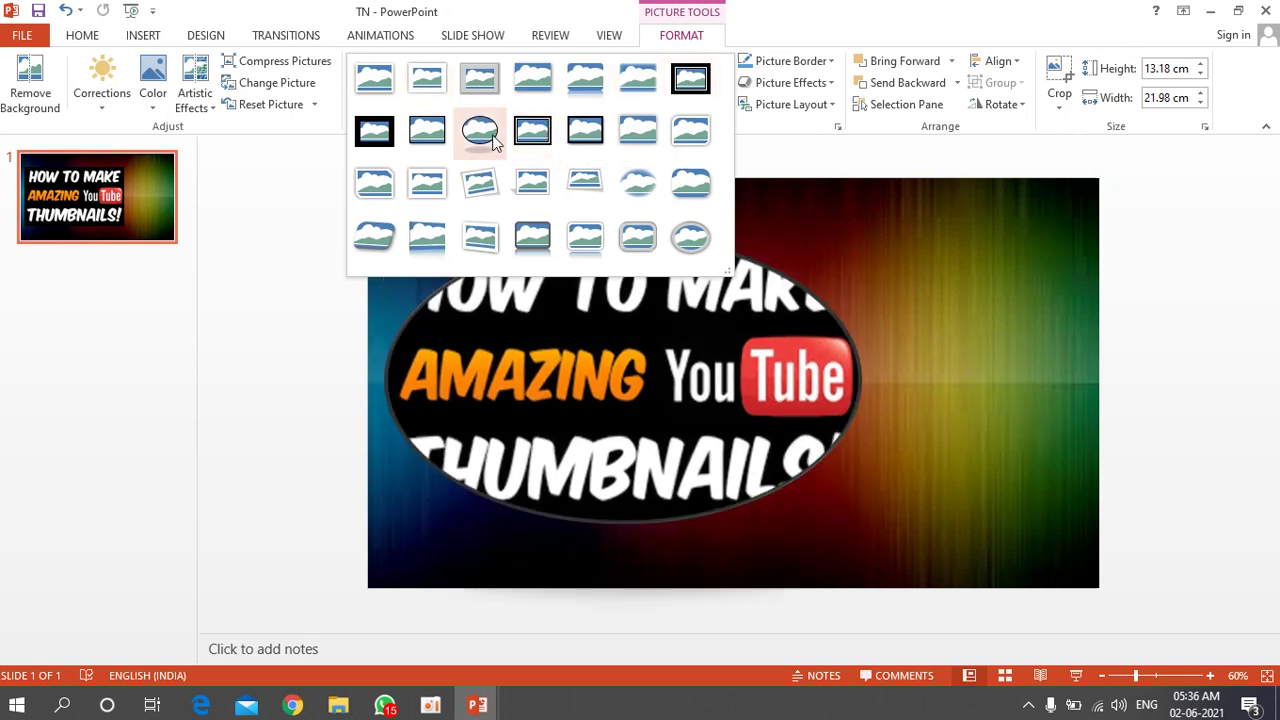
Give the thumbnail image a black-frame style and a gold border, nudging it slightly upward
click(538, 138)
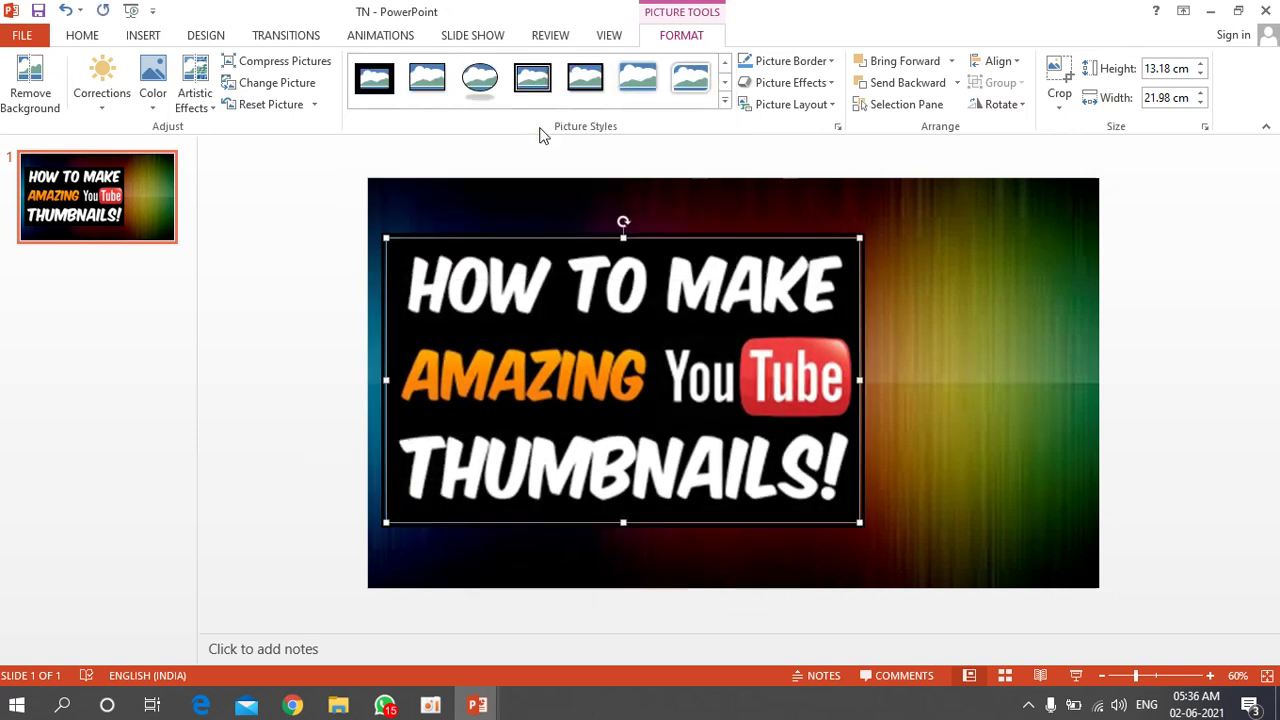
drag(568, 281, 560, 264)
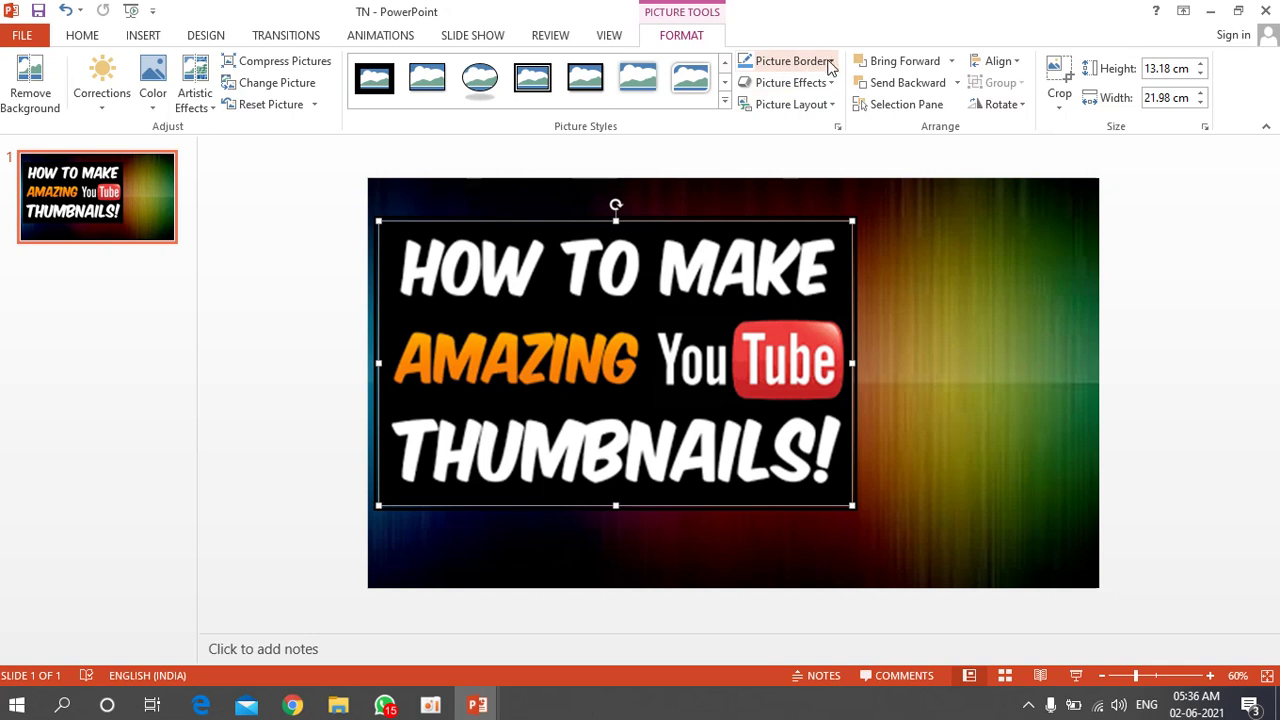
click(896, 290)
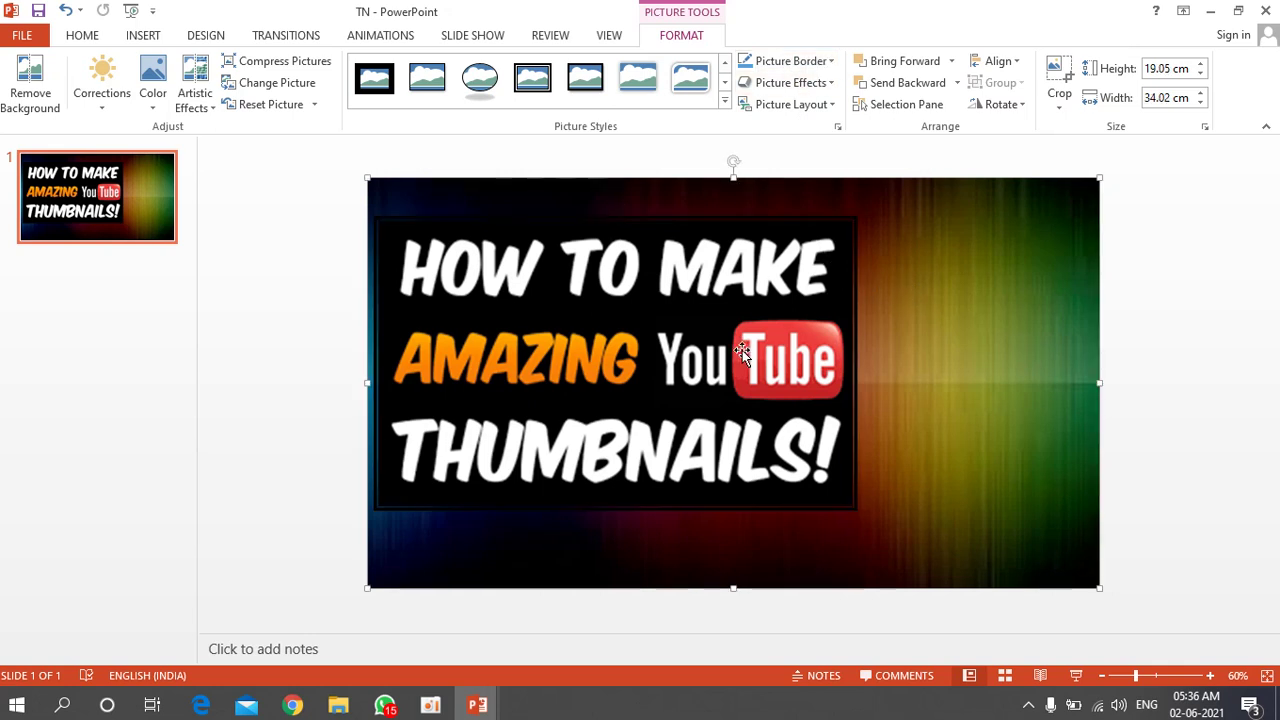
click(645, 350)
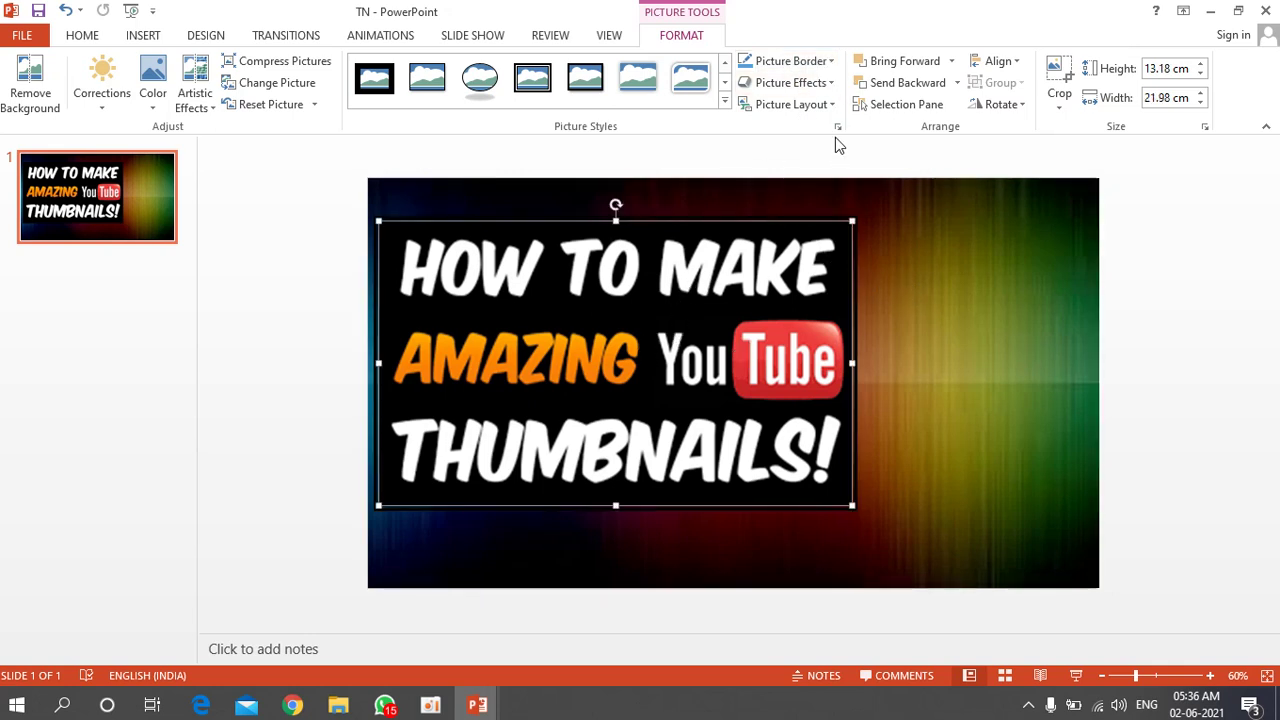
click(836, 64)
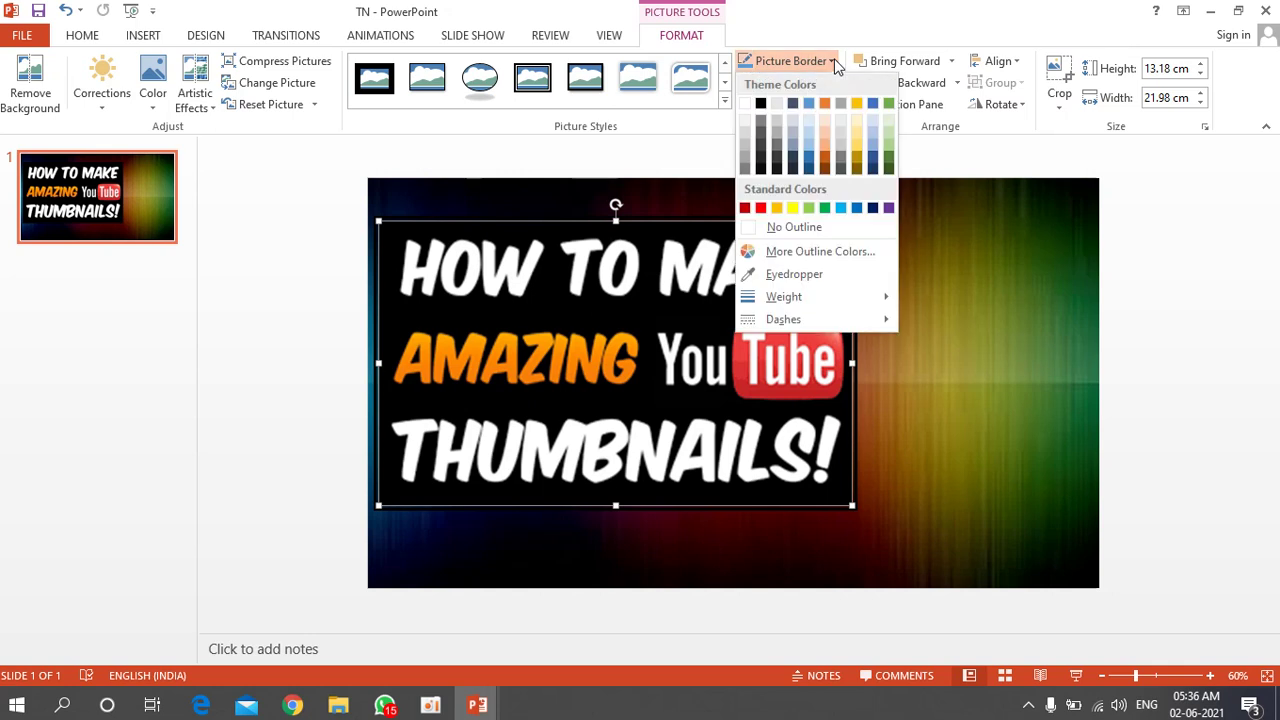
click(778, 213)
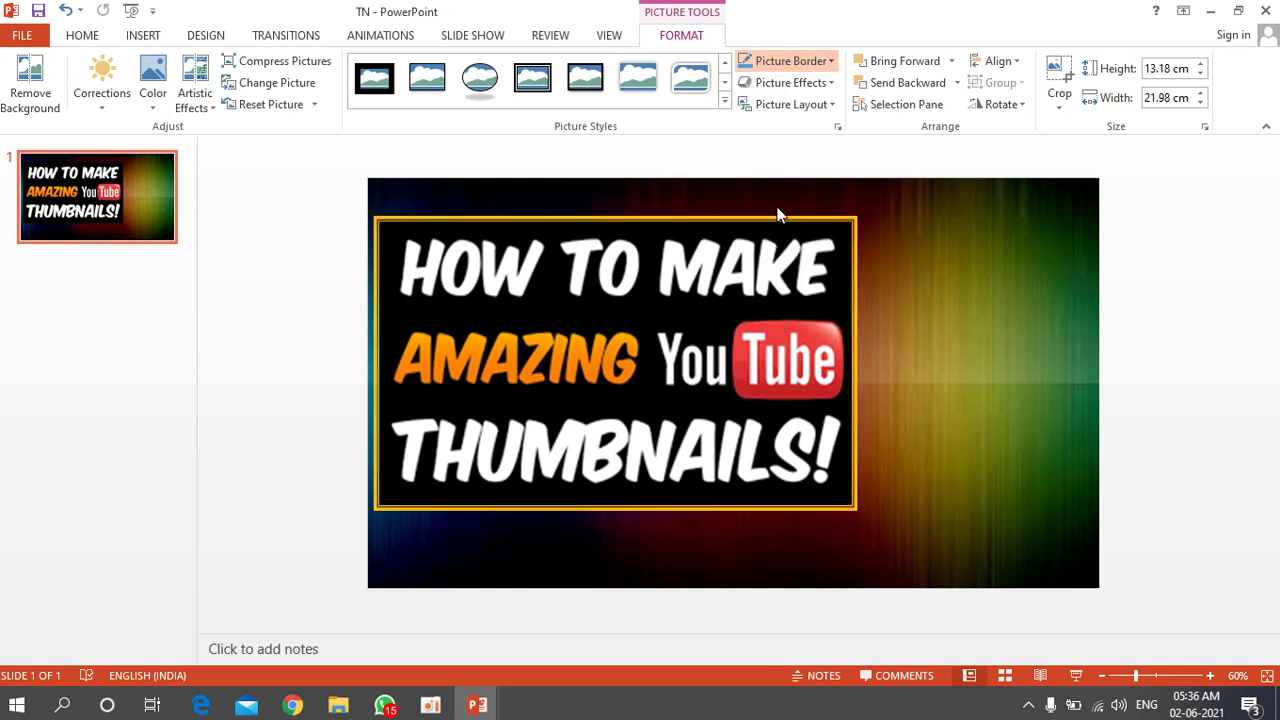
drag(691, 356, 697, 340)
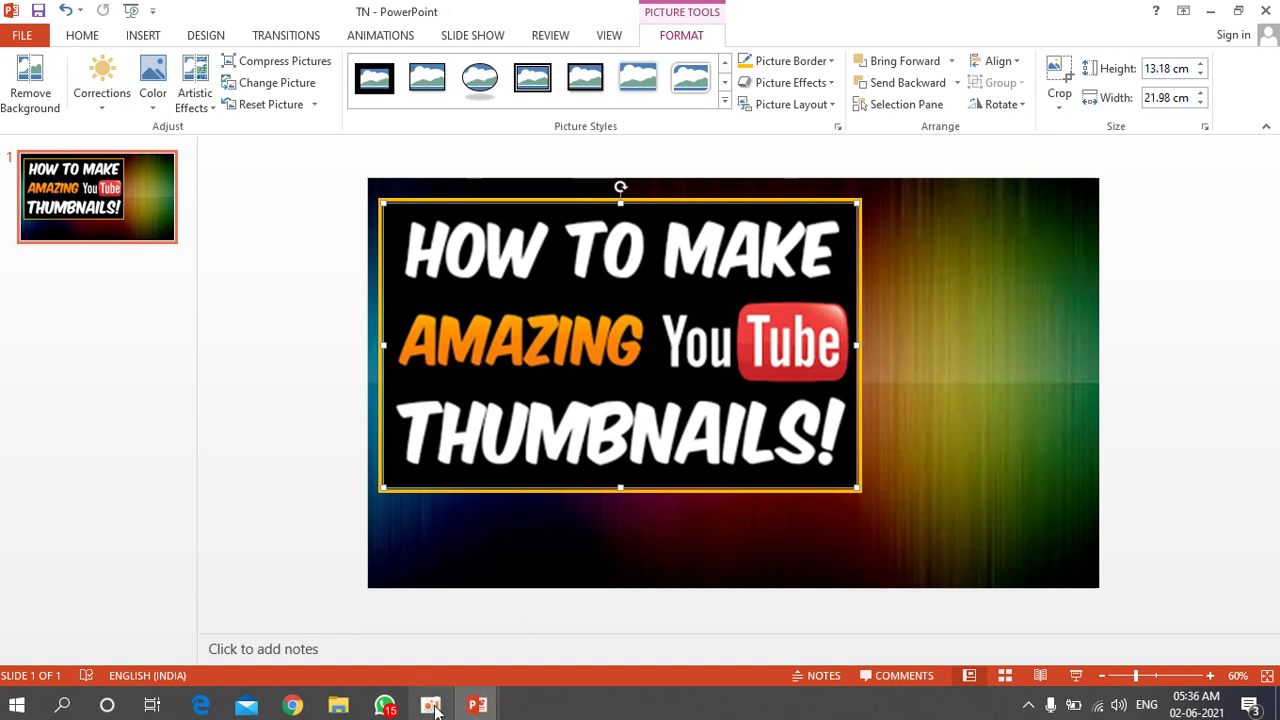
Copy the background-removed person PNG from the YOUTUBE folder and return to the TN slide
mouse_move(340, 708)
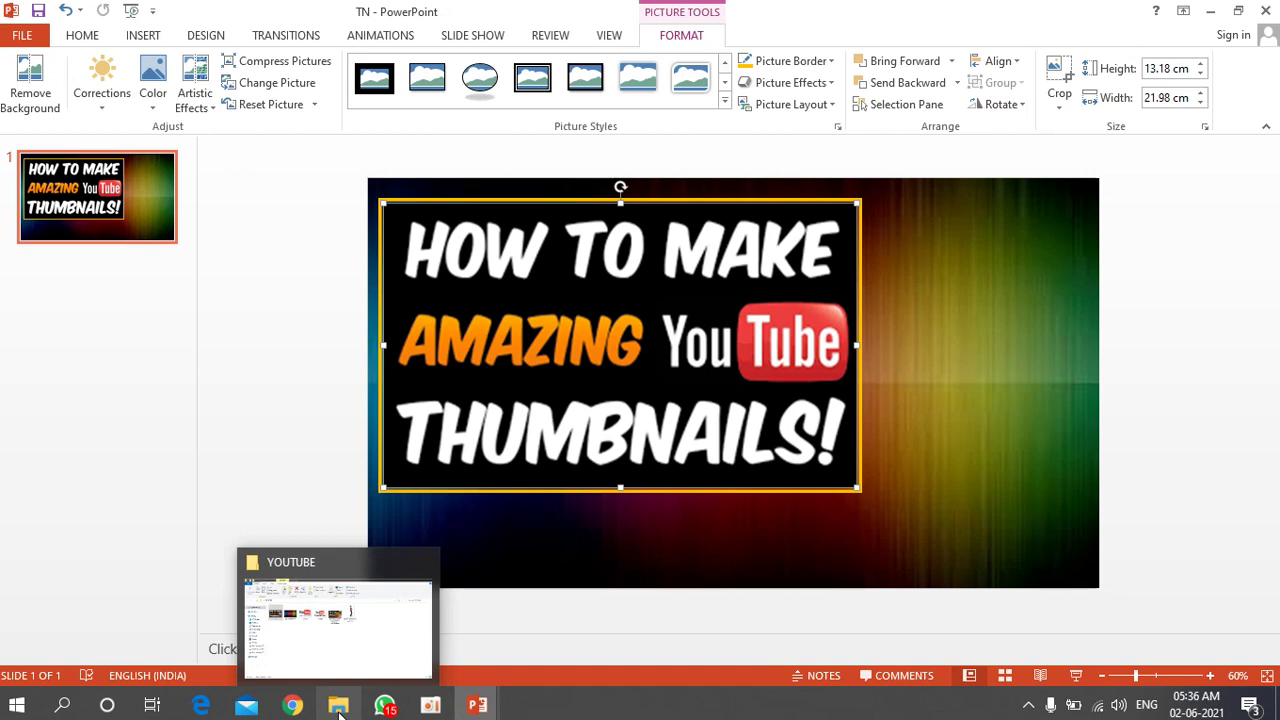
click(348, 650)
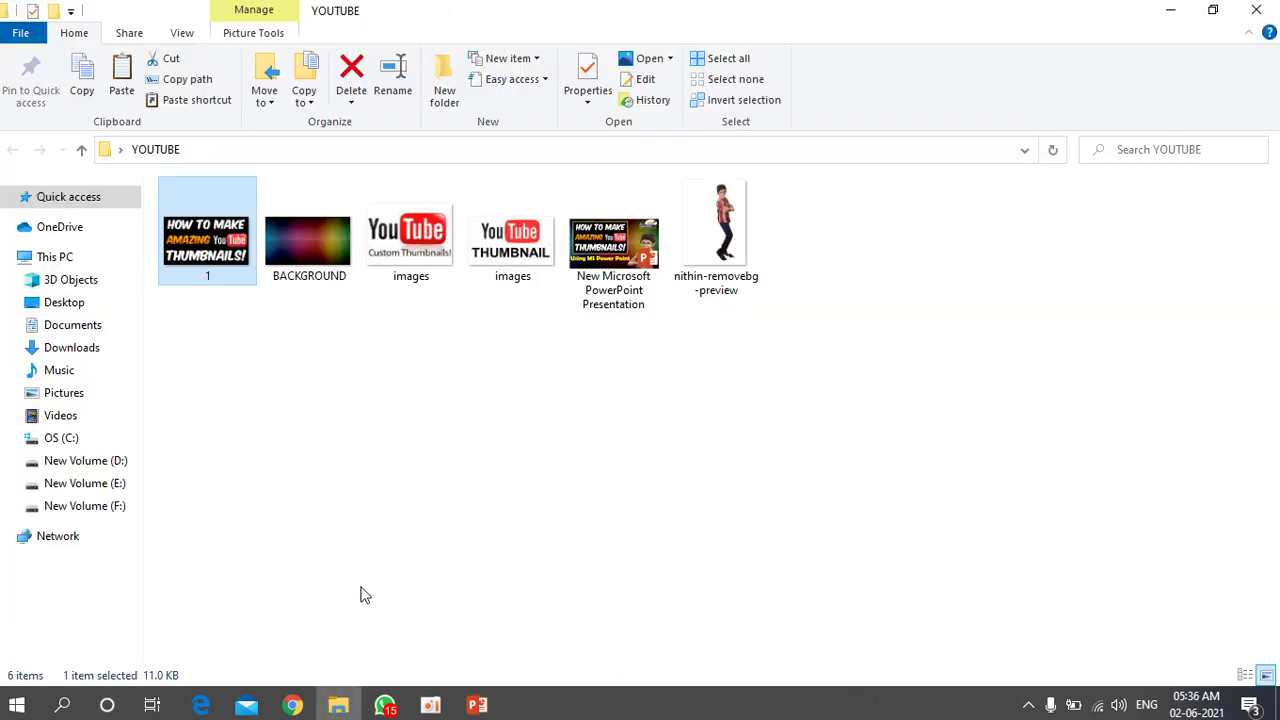
click(729, 218)
right_click(729, 218)
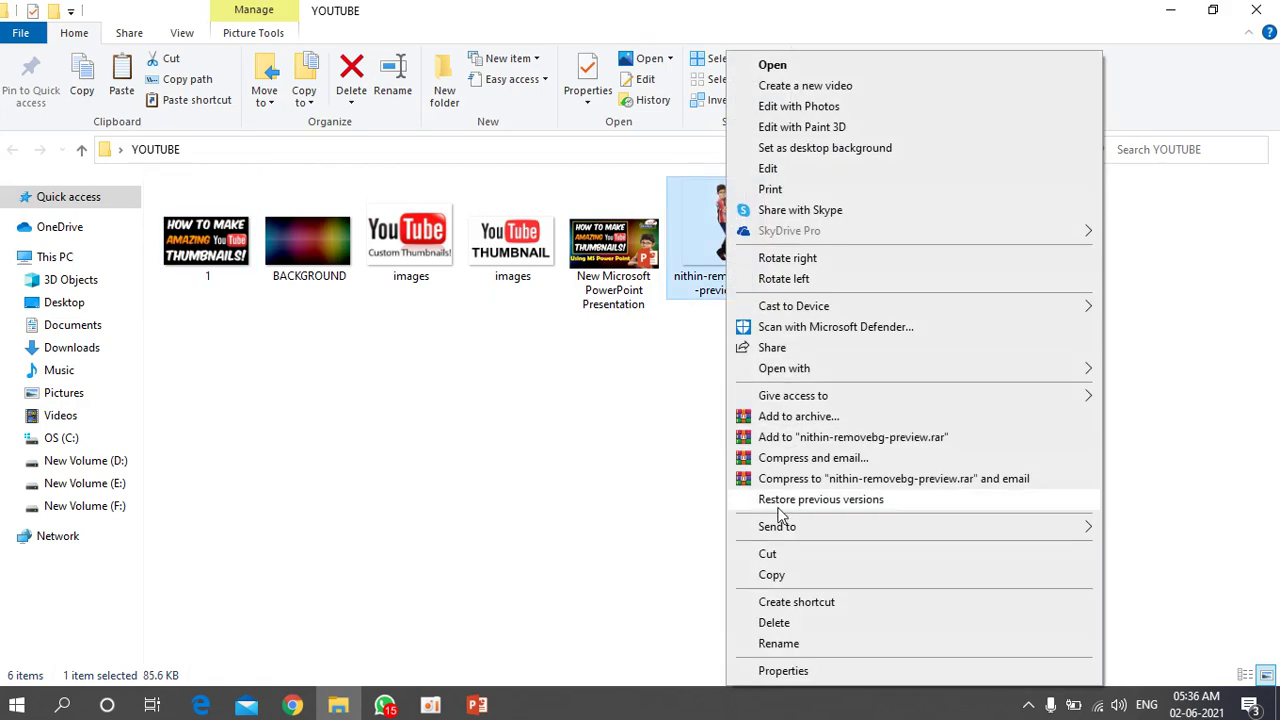
click(771, 578)
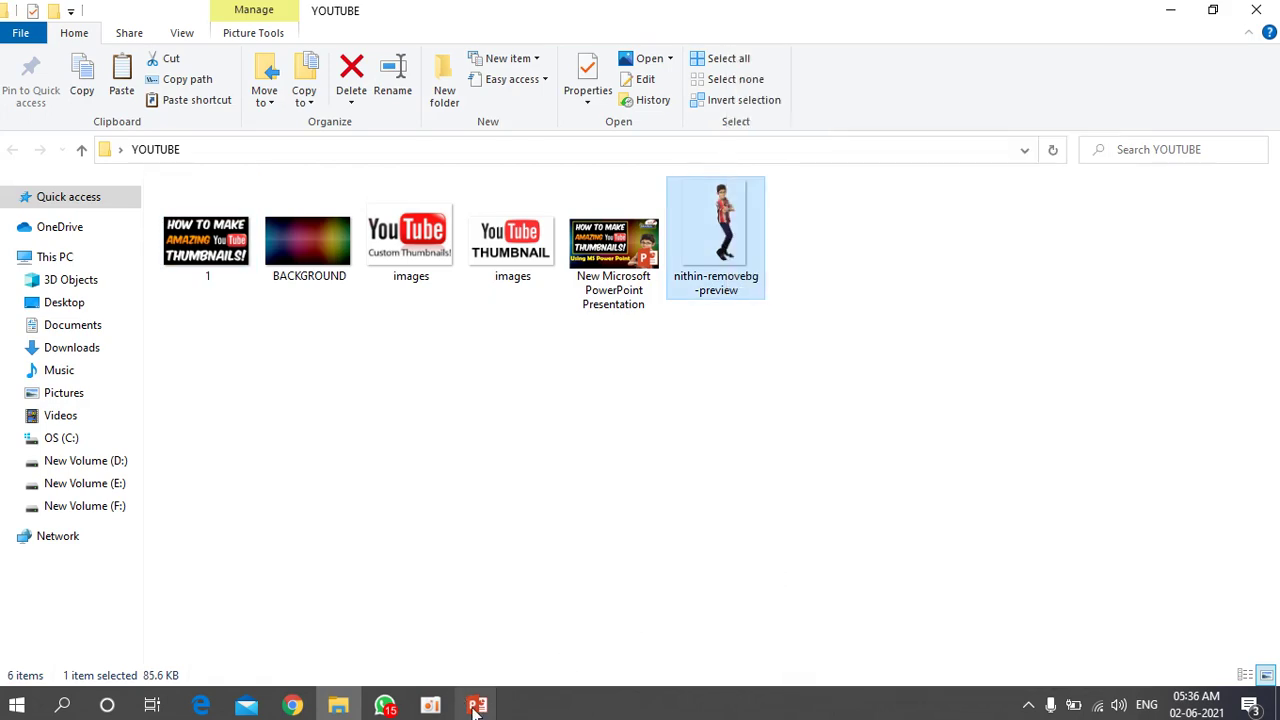
mouse_move(477, 705)
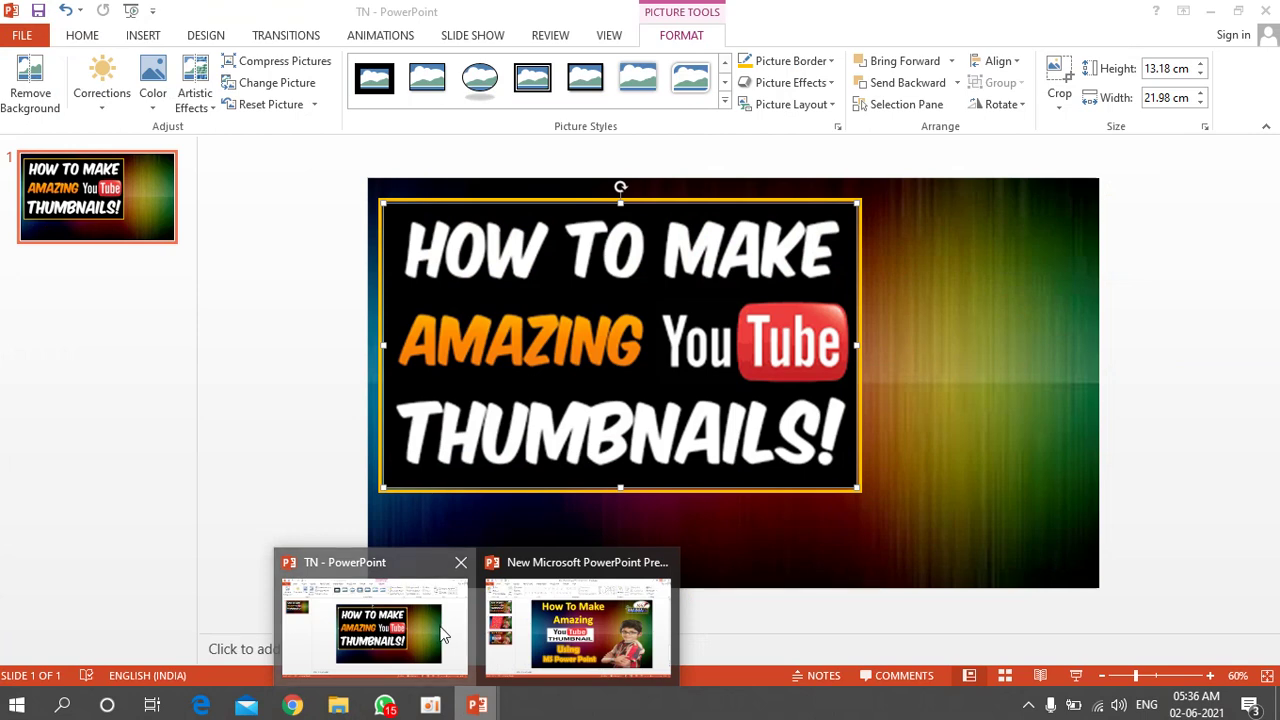
click(390, 630)
right_click(958, 242)
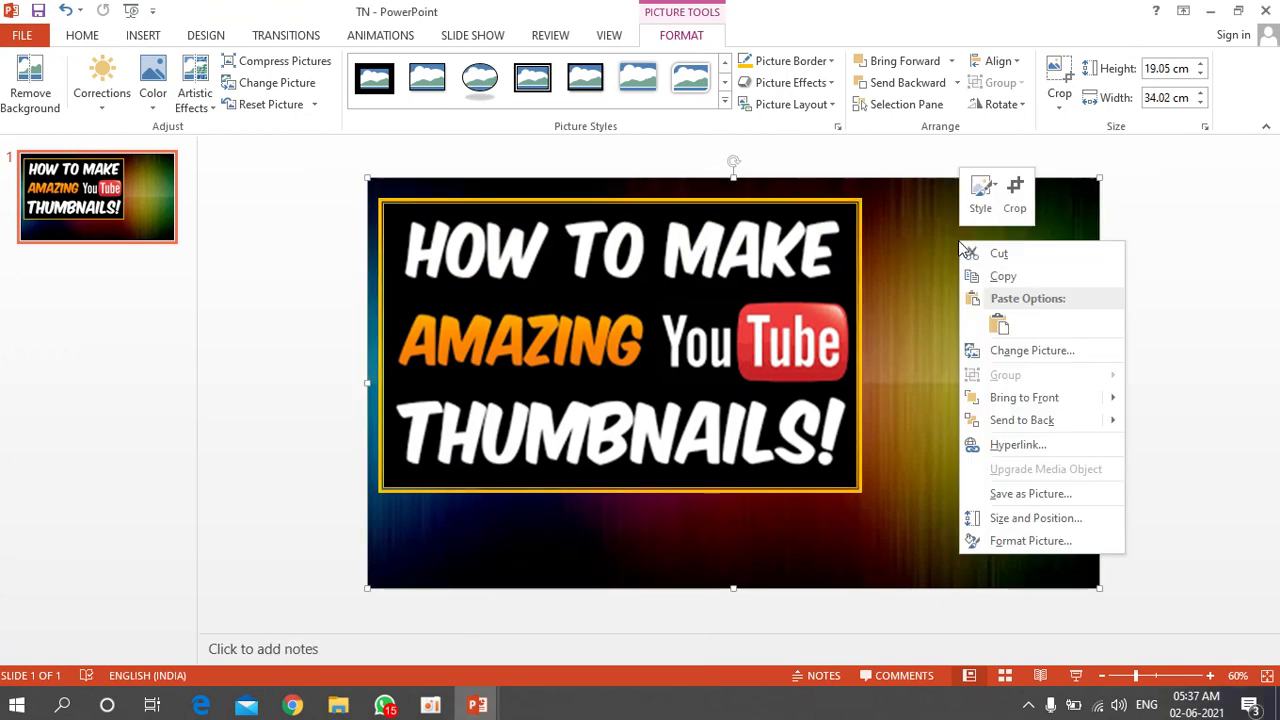
Paste the boy's cutout and crop it to his upper body, trimming the bottom and both sides
click(998, 323)
drag(769, 383, 960, 442)
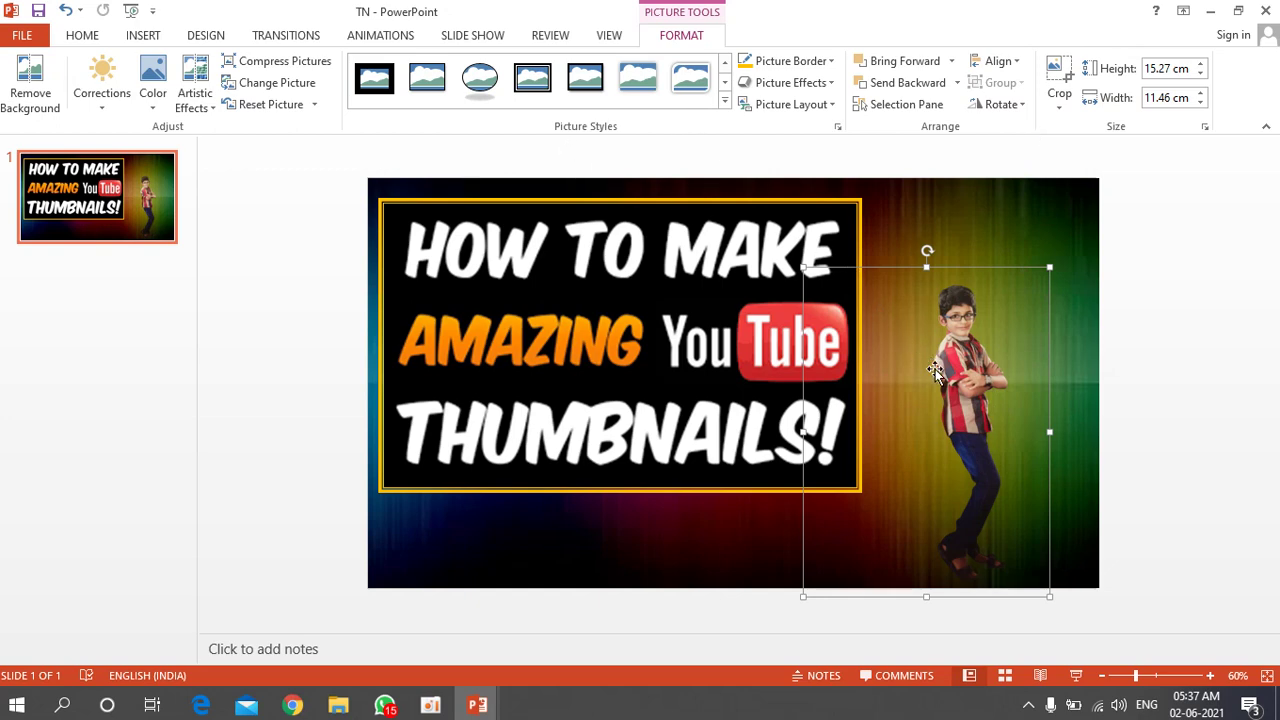
click(1061, 108)
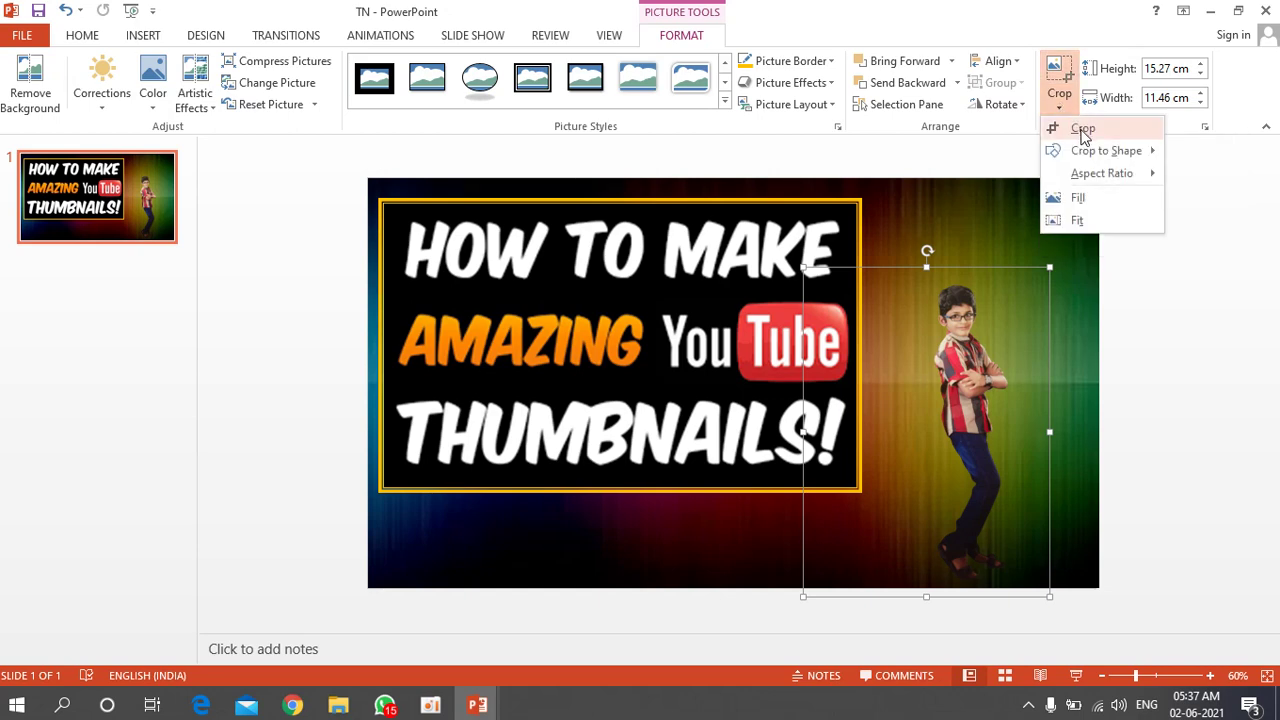
click(1083, 130)
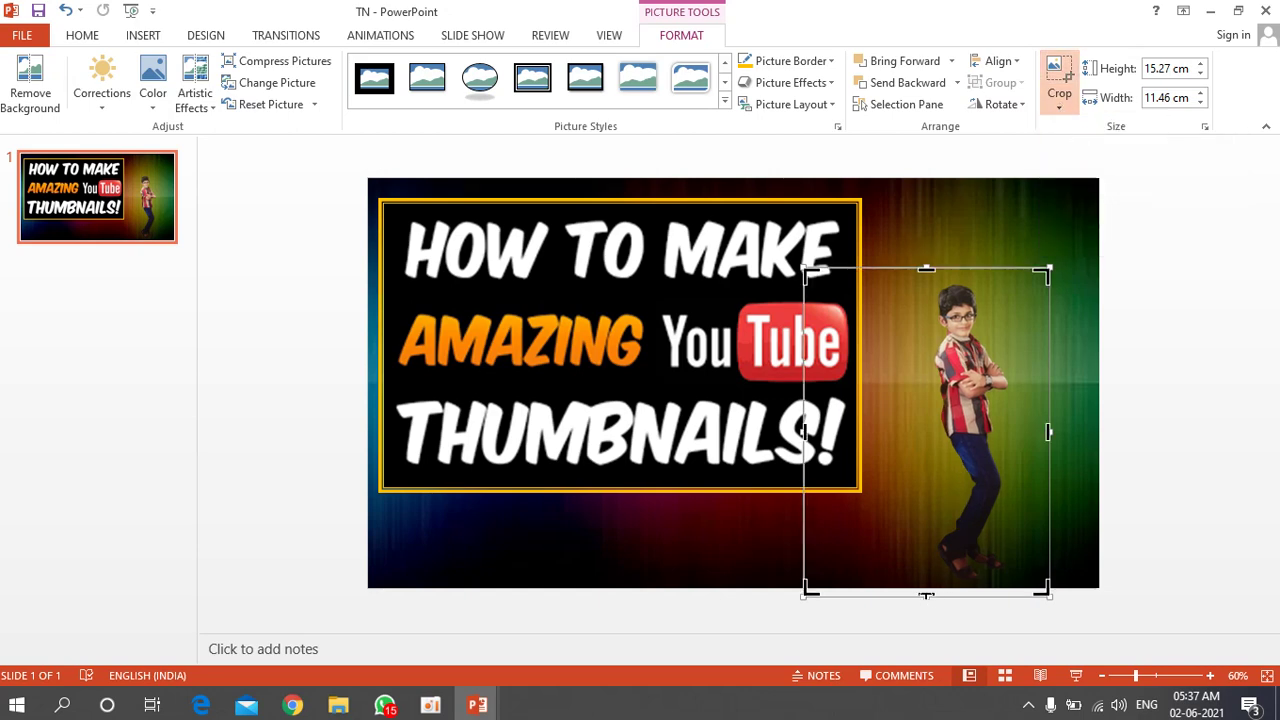
drag(927, 592, 930, 410)
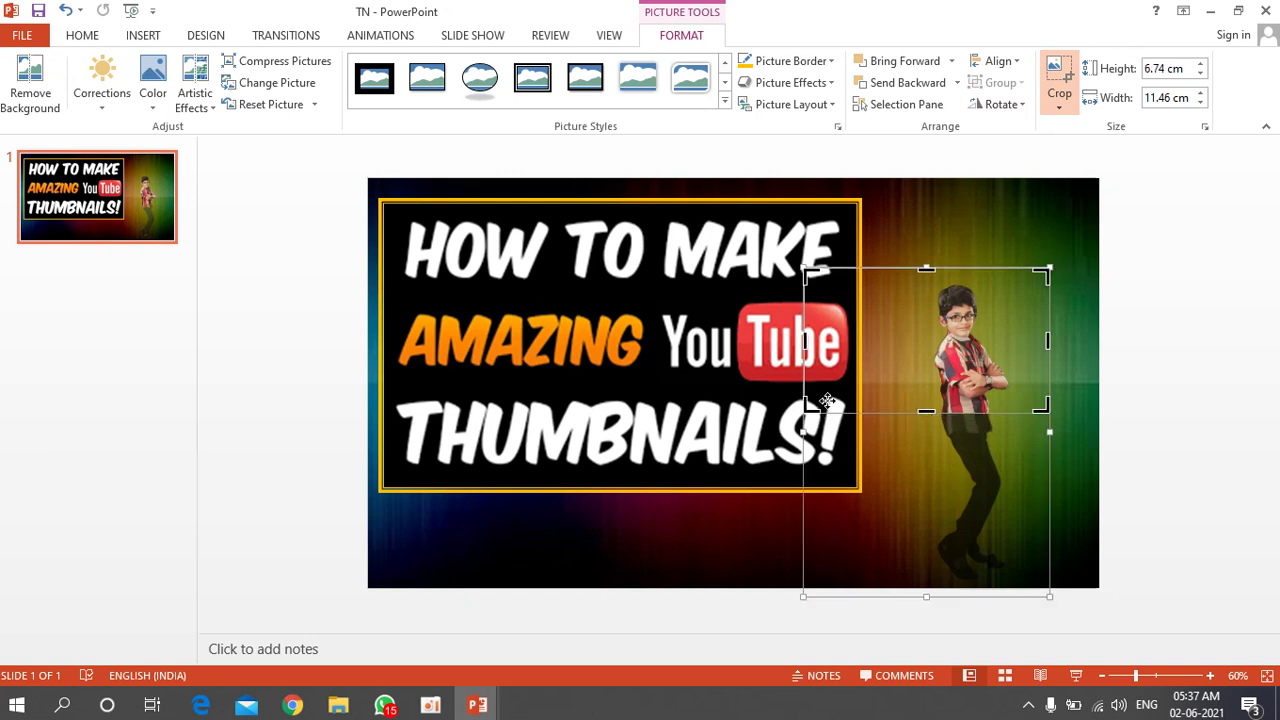
drag(805, 340, 925, 340)
drag(1049, 344, 1022, 344)
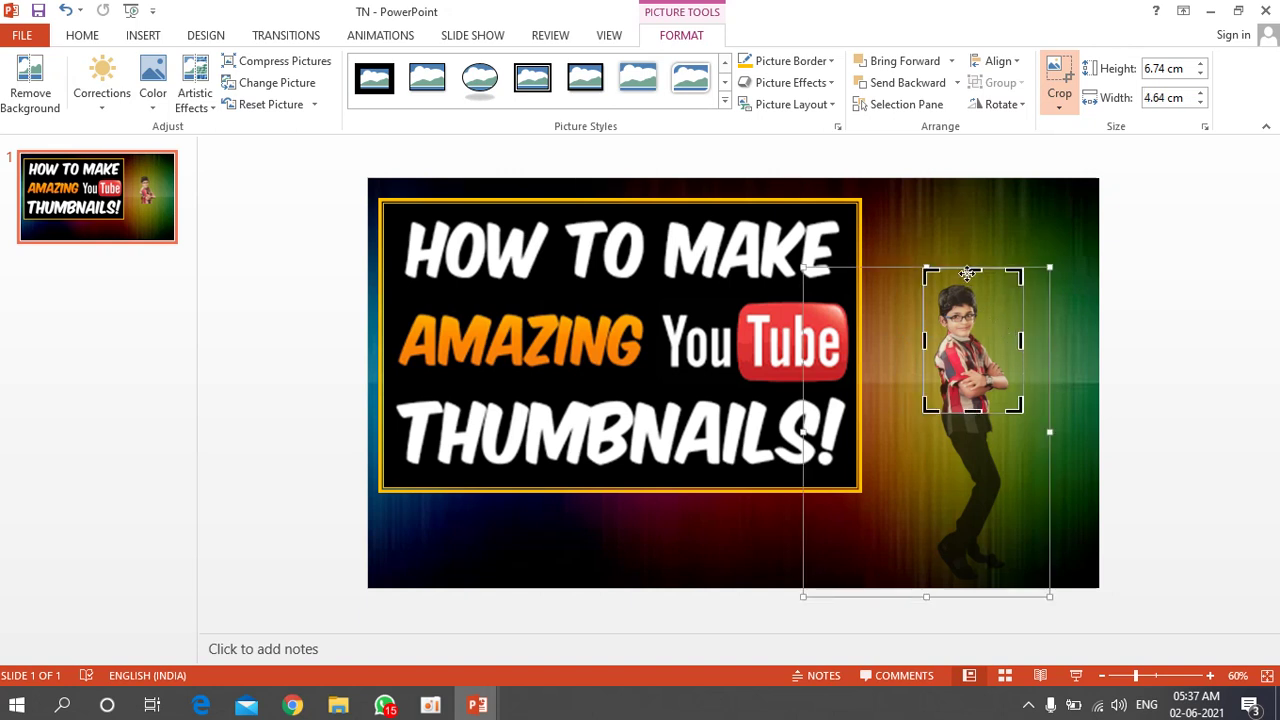
click(1086, 314)
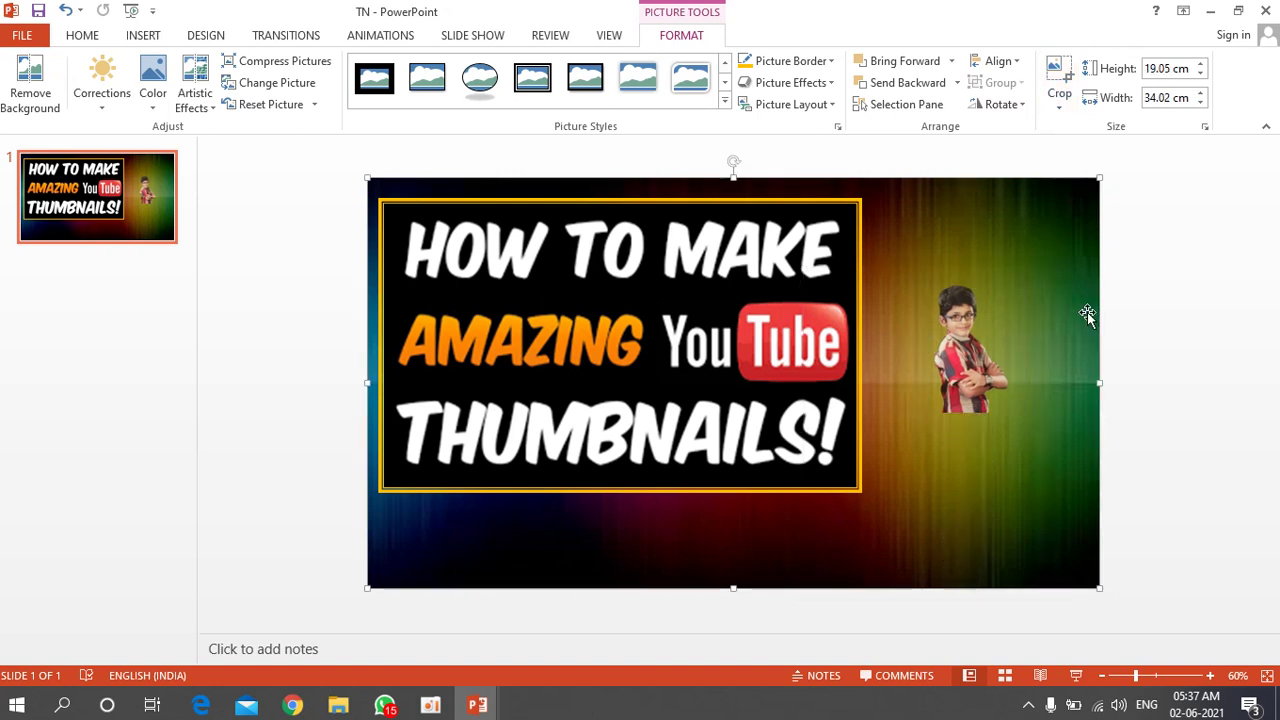
Enlarge the cropped boy picture to 15.13 × 11.14 cm at the bottom right beside the title
click(958, 397)
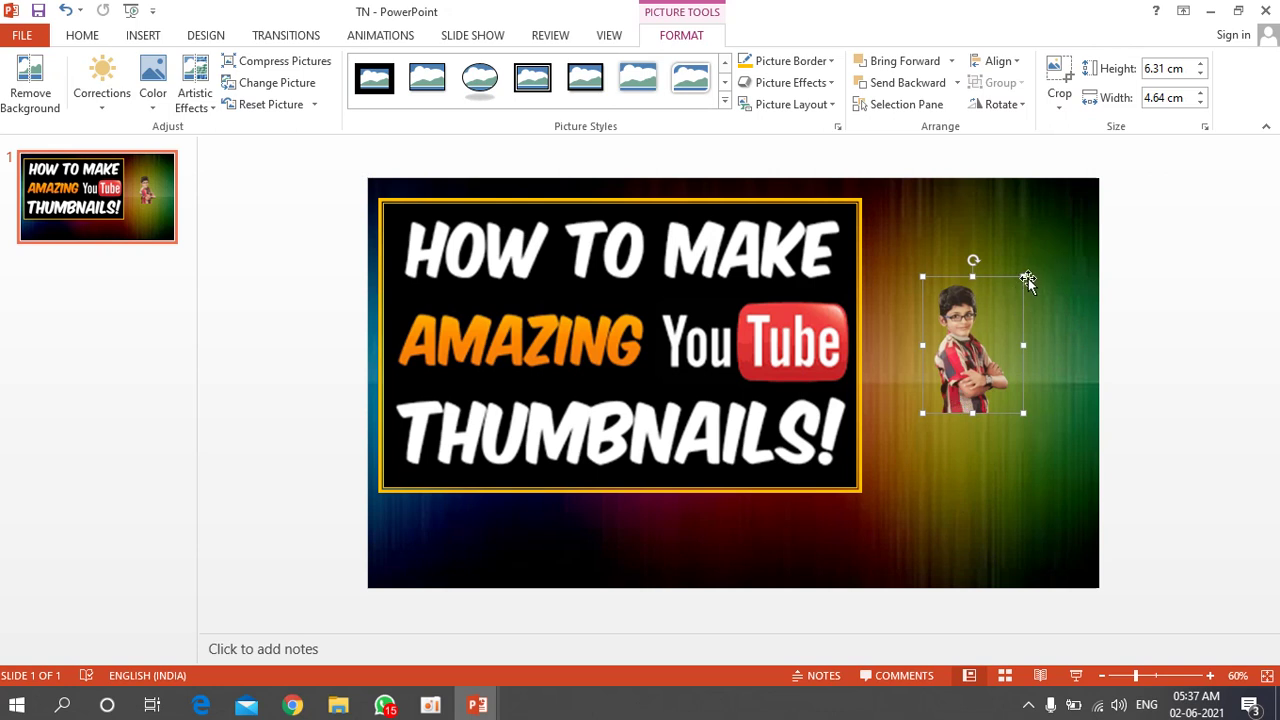
drag(1023, 275, 1077, 258)
drag(1009, 356, 948, 493)
drag(1010, 345, 1096, 232)
drag(957, 418, 965, 447)
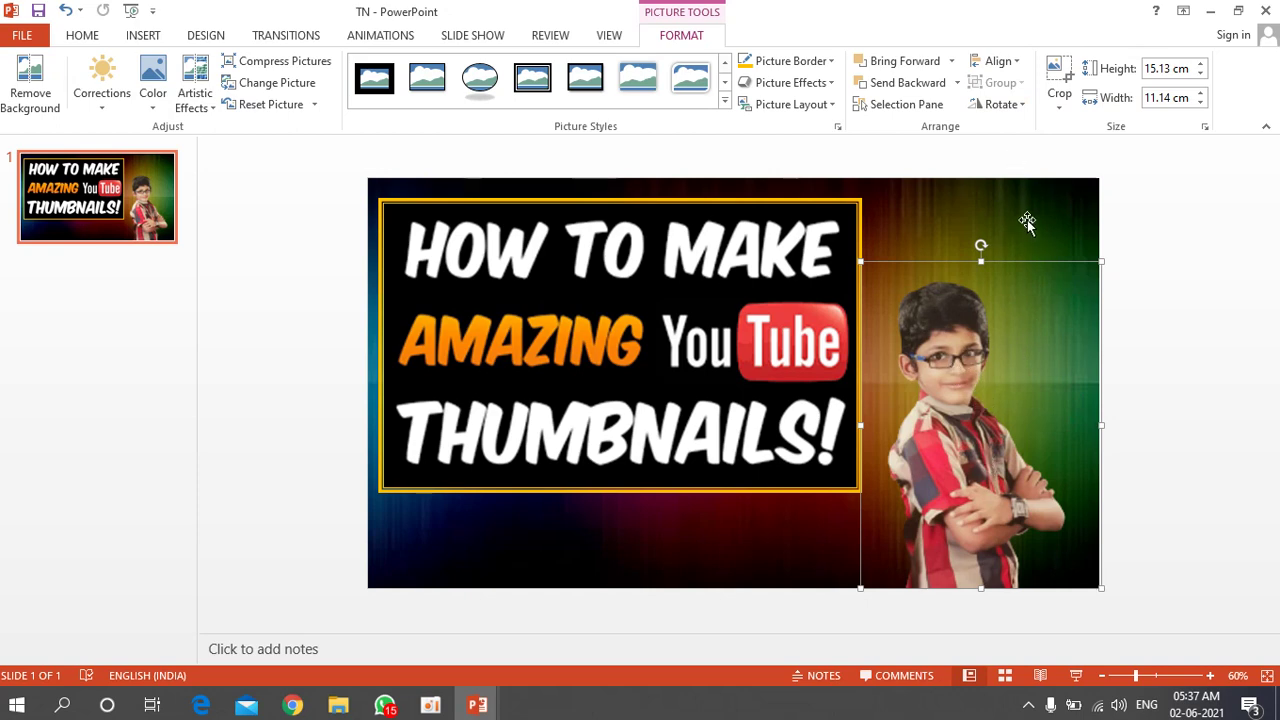
Flip the boy picture horizontally so he faces the title
click(1023, 106)
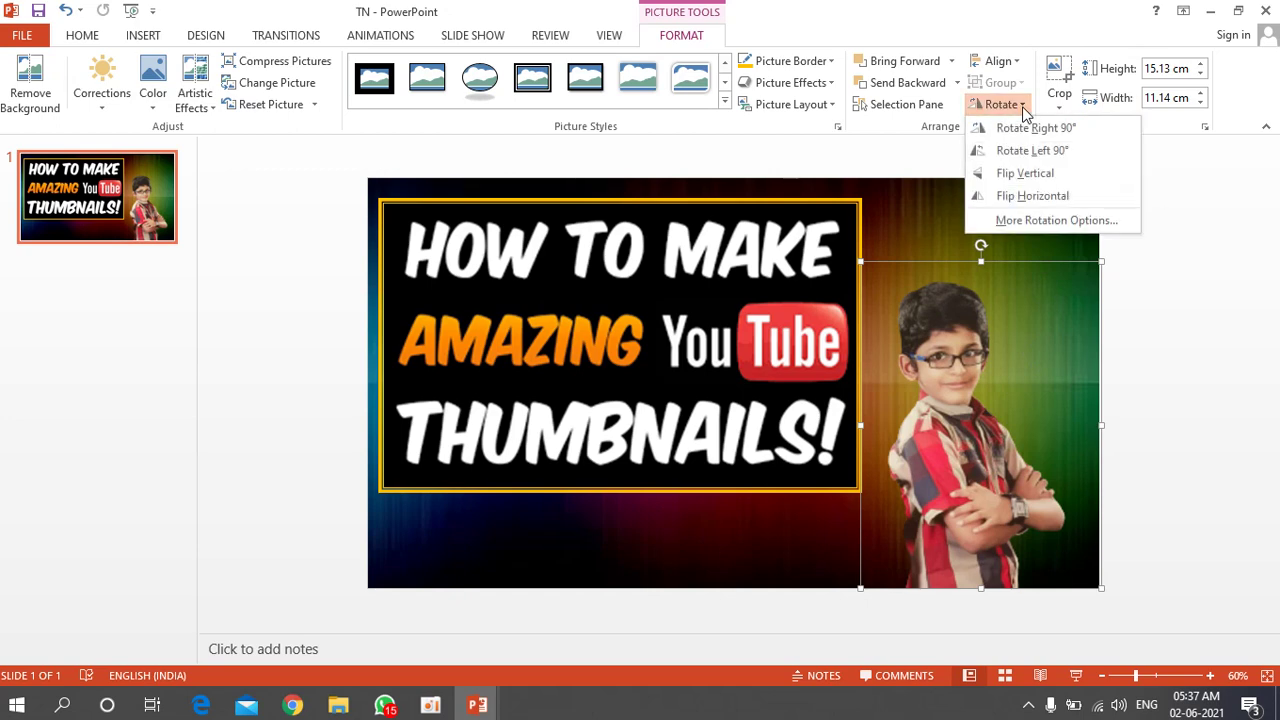
click(1037, 199)
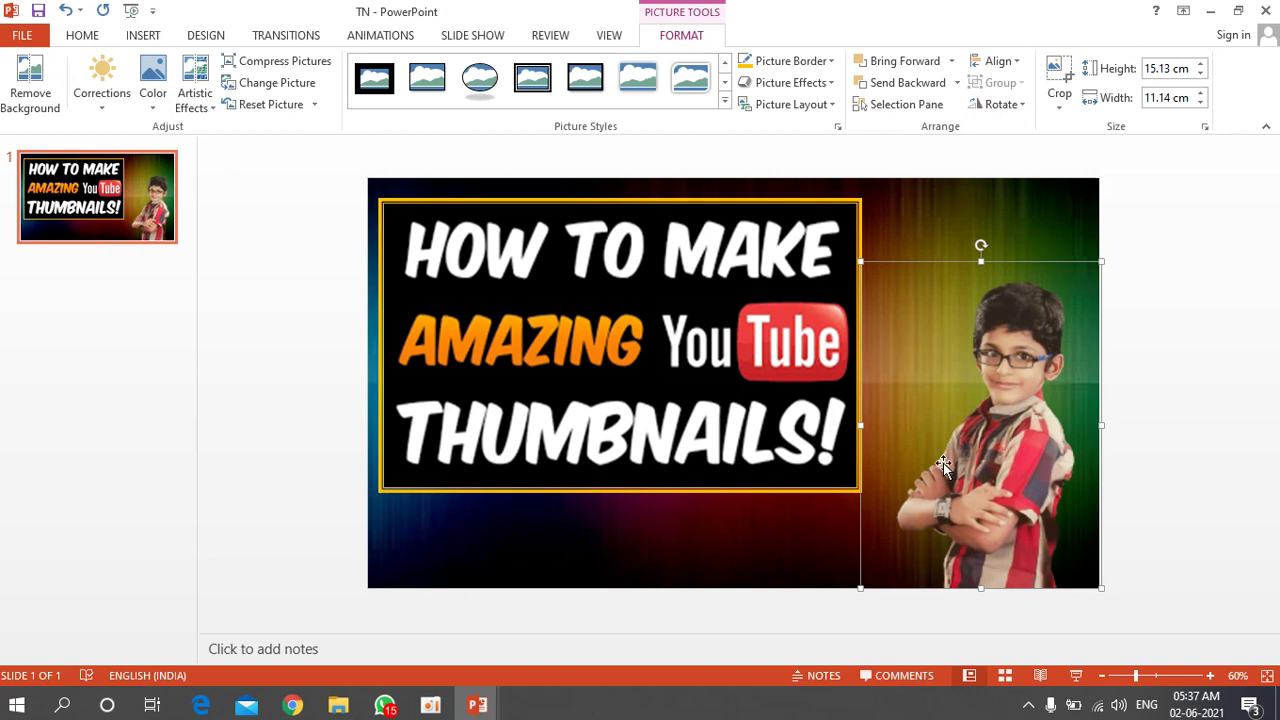
click(1024, 109)
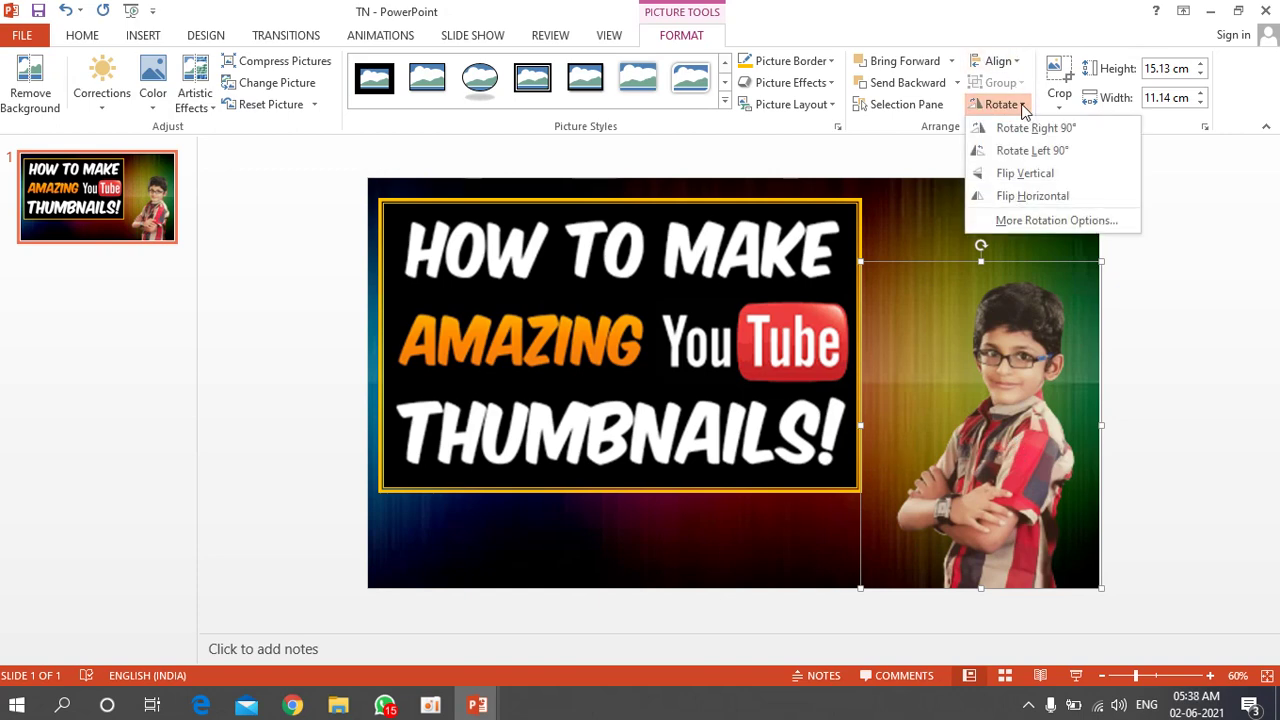
click(1028, 196)
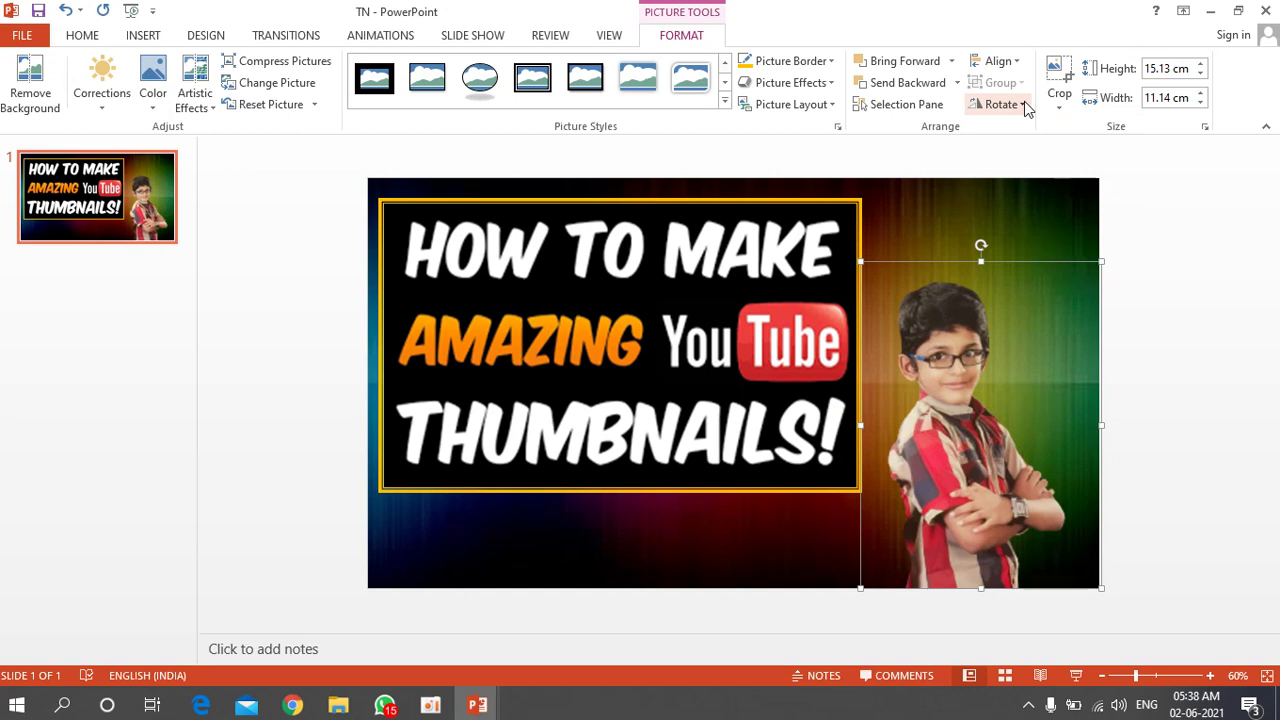
click(1024, 104)
click(1022, 195)
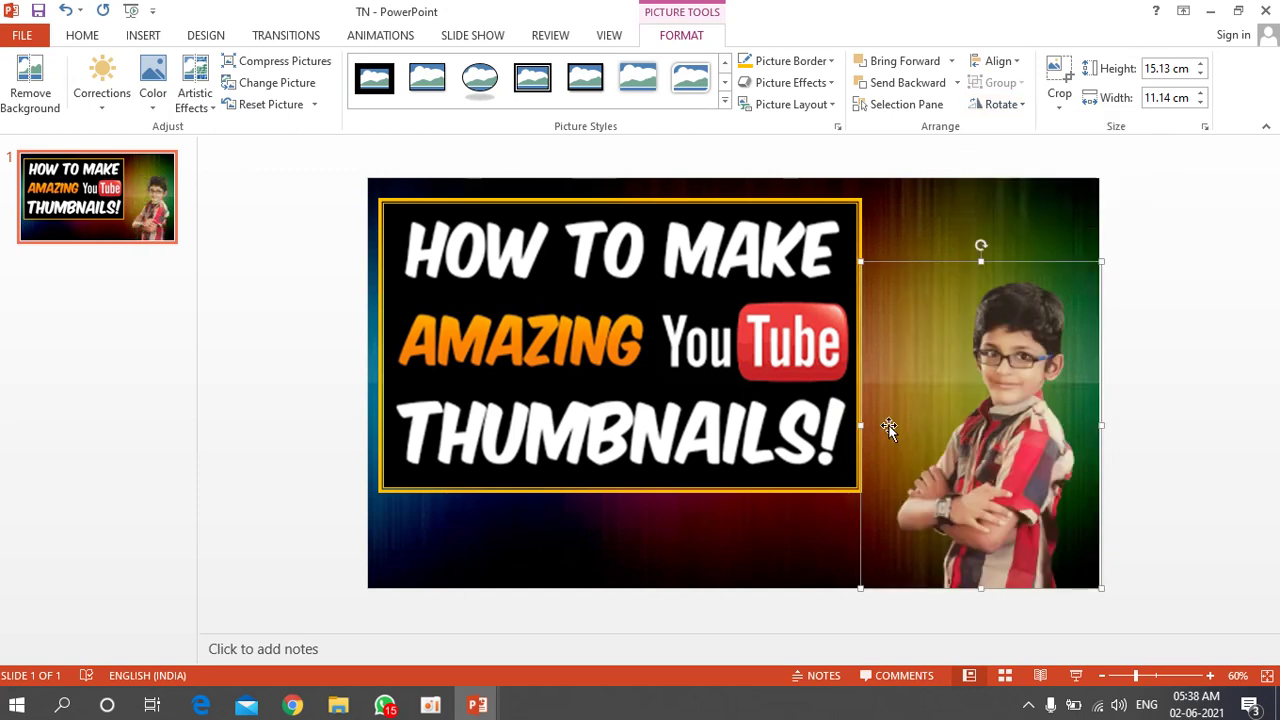
Widen the boy picture to 13.25 cm and nudge it into the bottom-right corner
drag(859, 427, 814, 430)
mouse_move(970, 415)
mouse_down()
mouse_move(968, 404)
mouse_move(975, 414)
mouse_up()
click(639, 406)
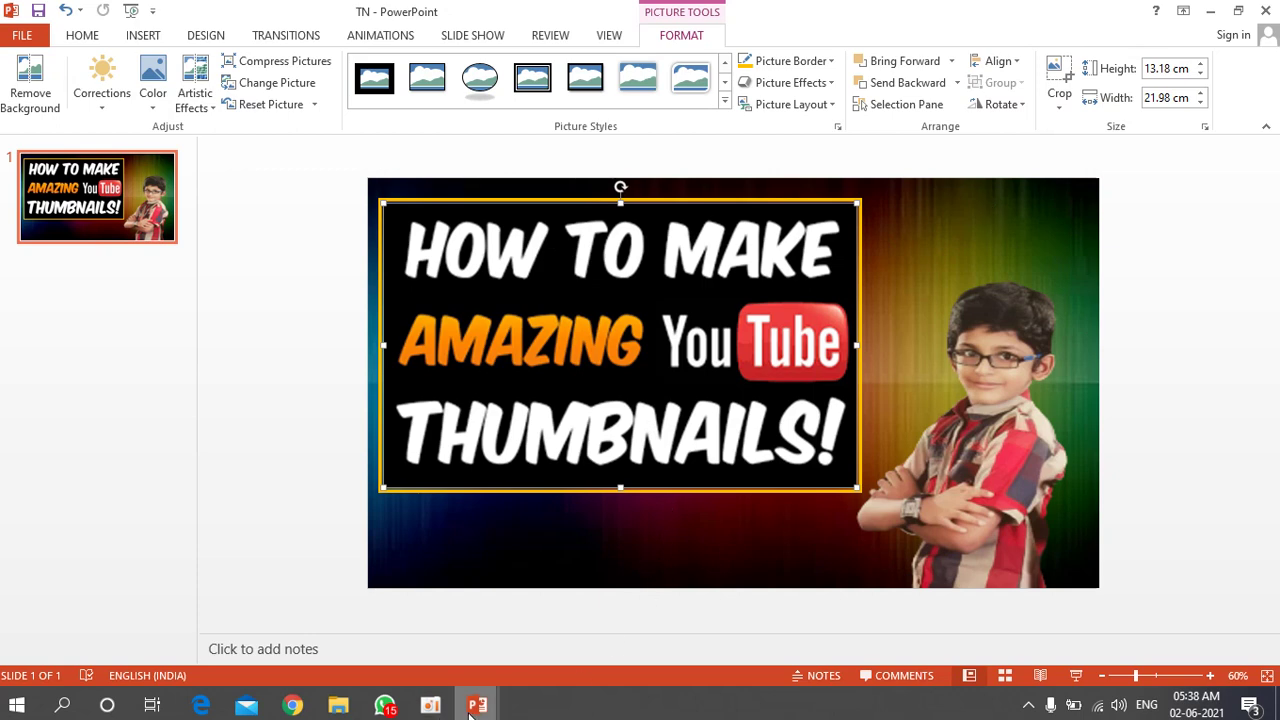
In the sample presentation, select the NPS logo with its 'for' and BRAINIACS text together
mouse_move(472, 712)
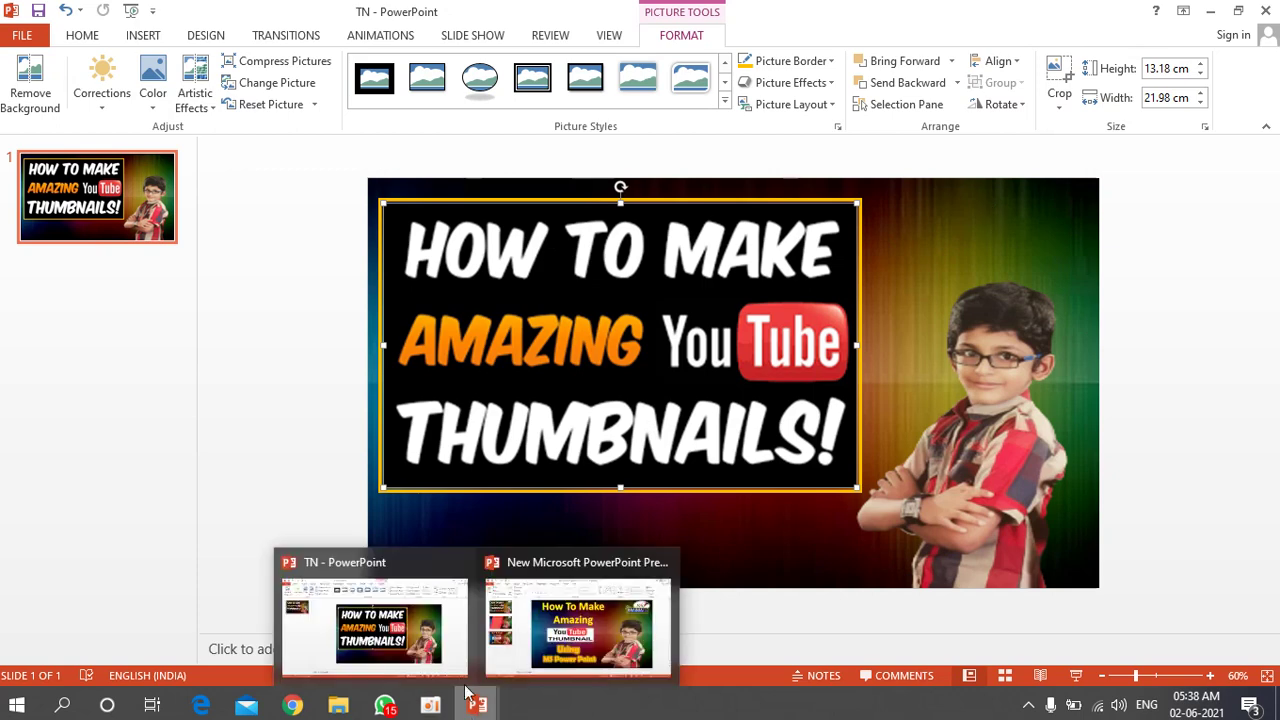
click(541, 638)
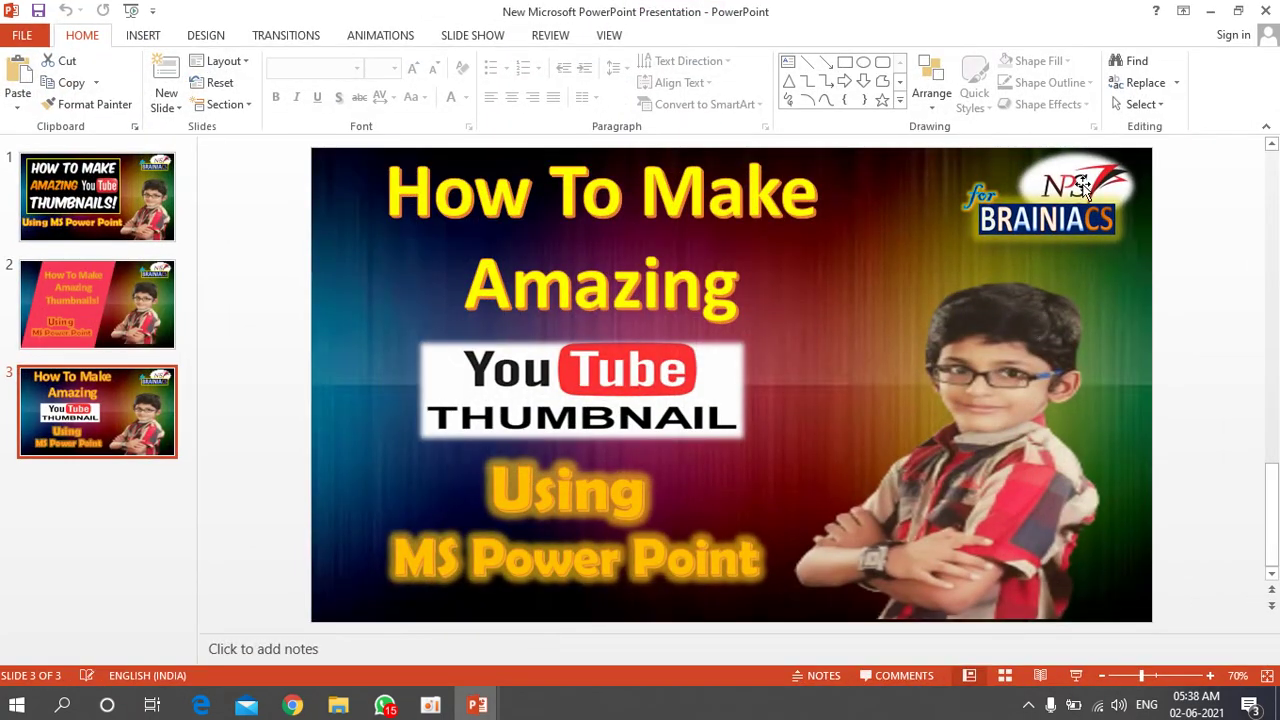
click(1083, 190)
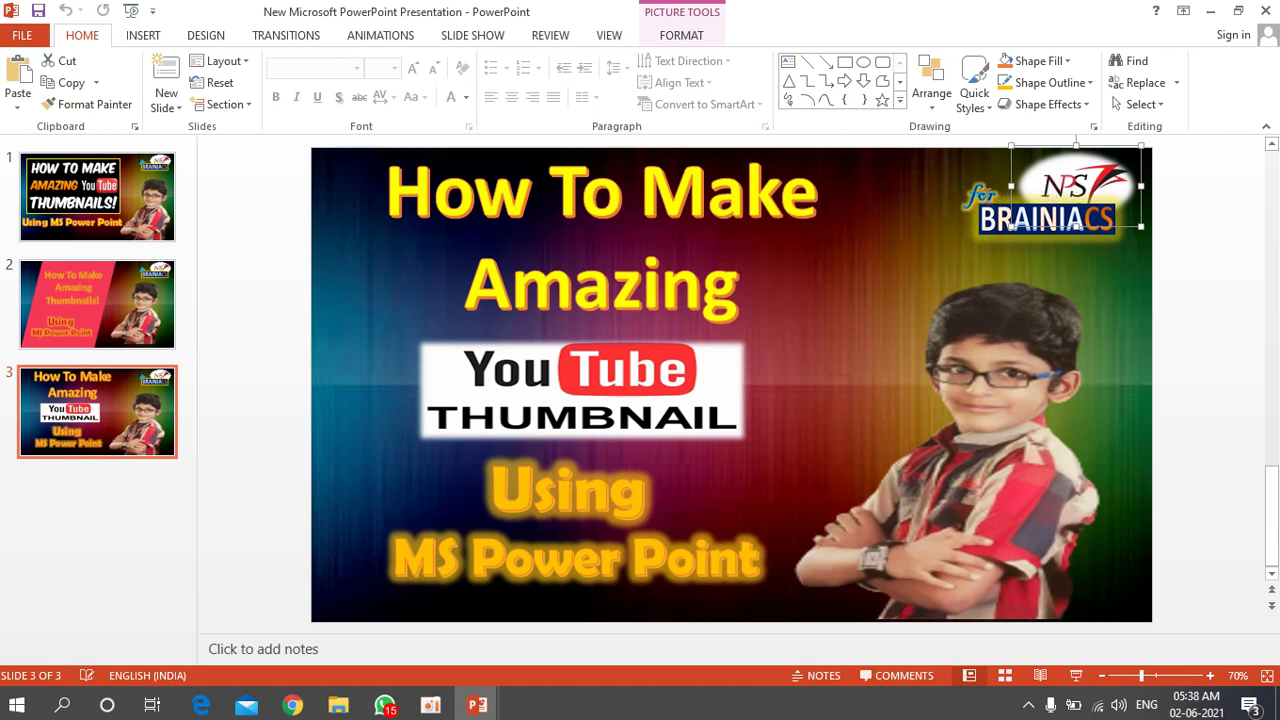
shift+click(970, 197)
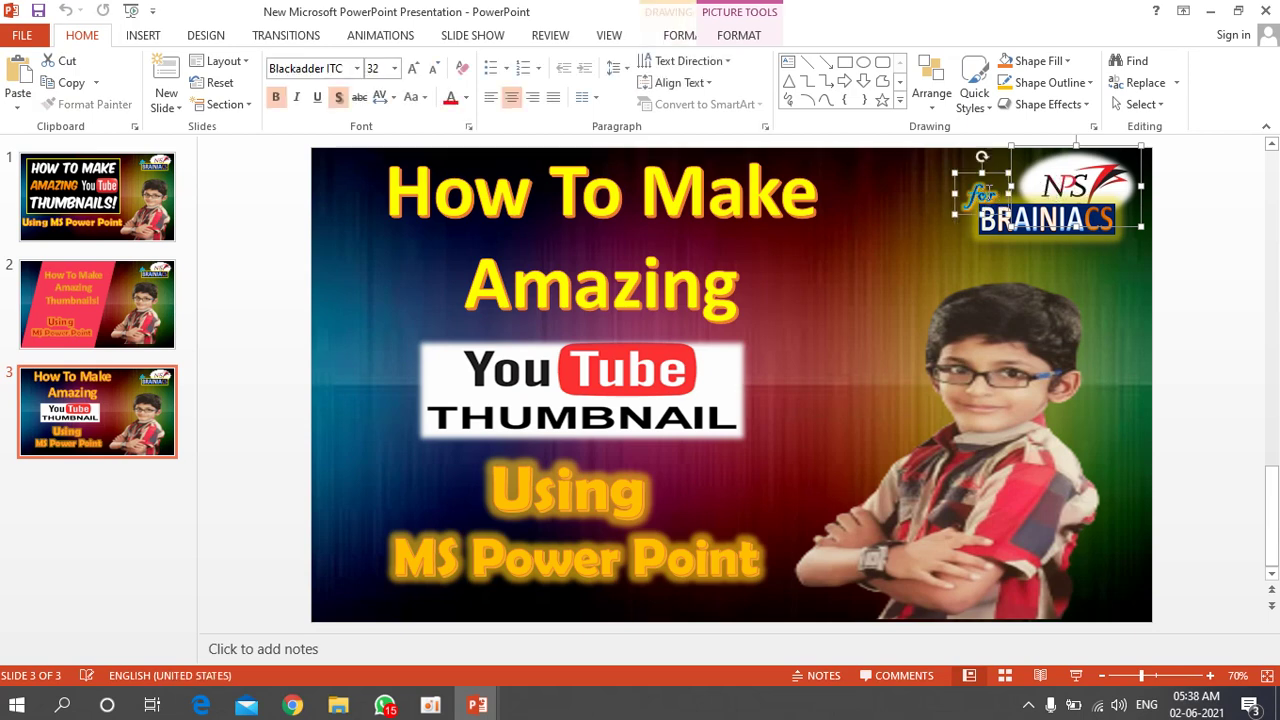
shift+click(1047, 222)
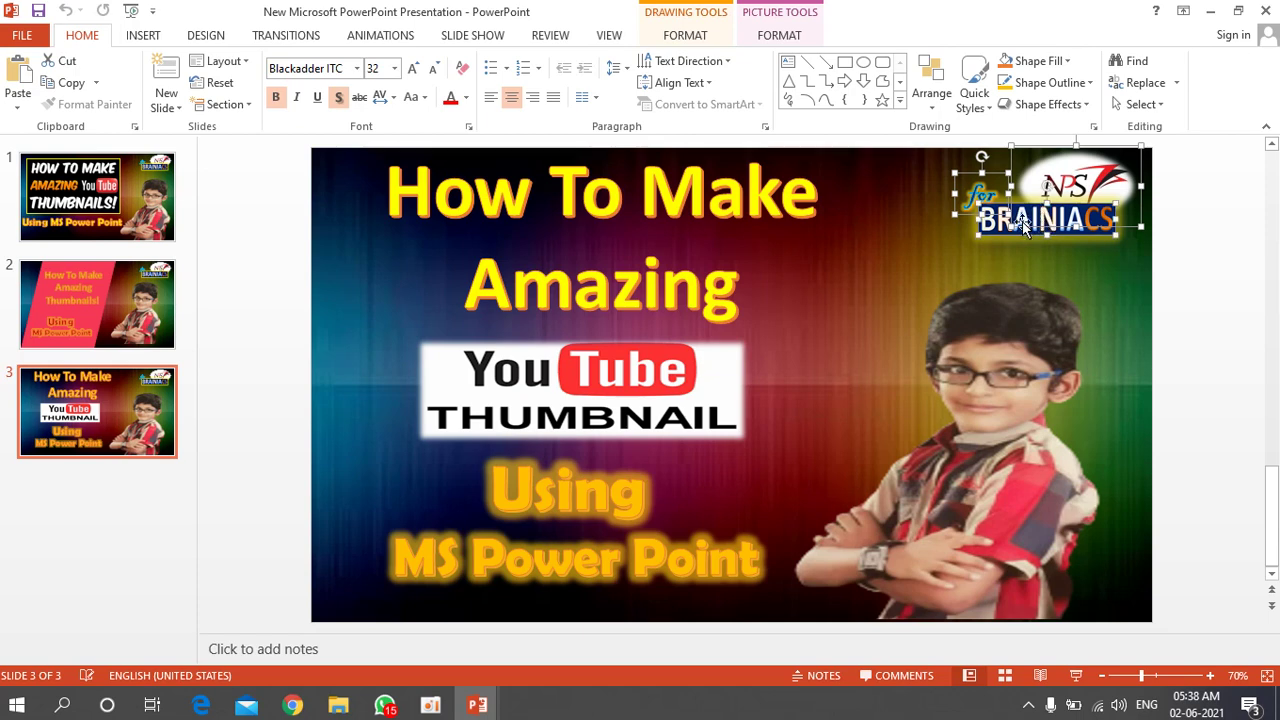
click(880, 241)
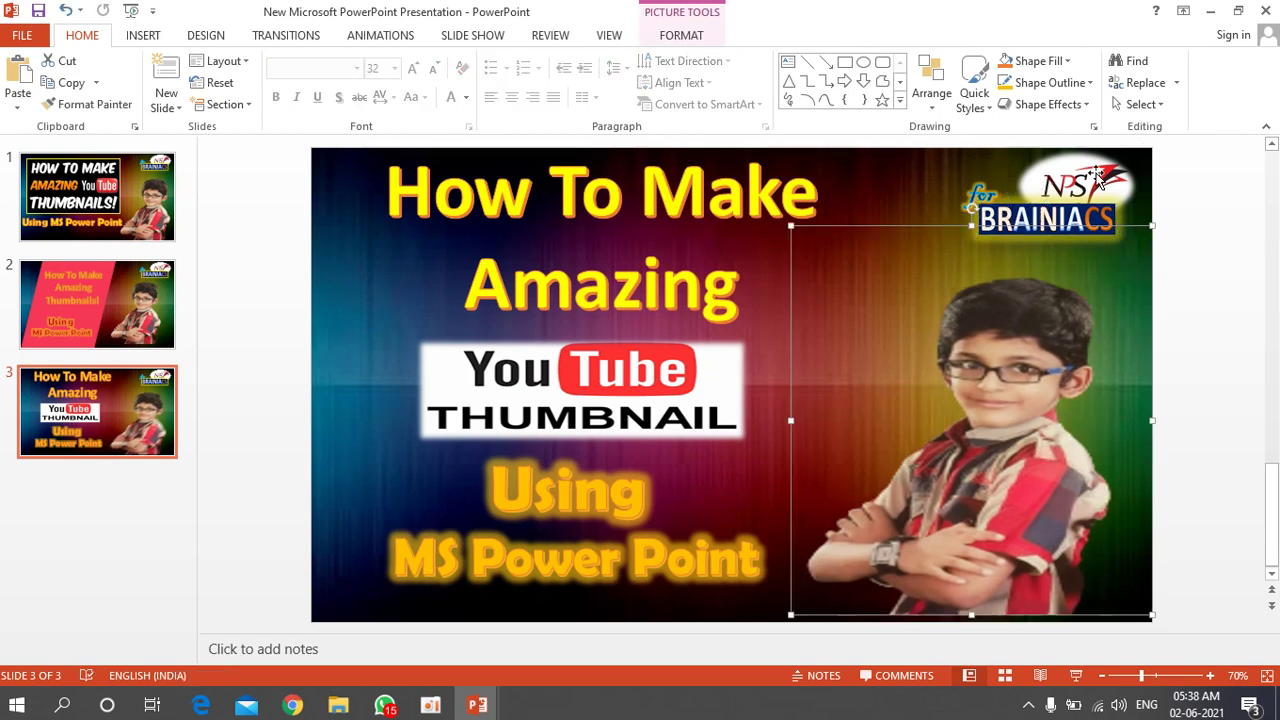
click(1035, 228)
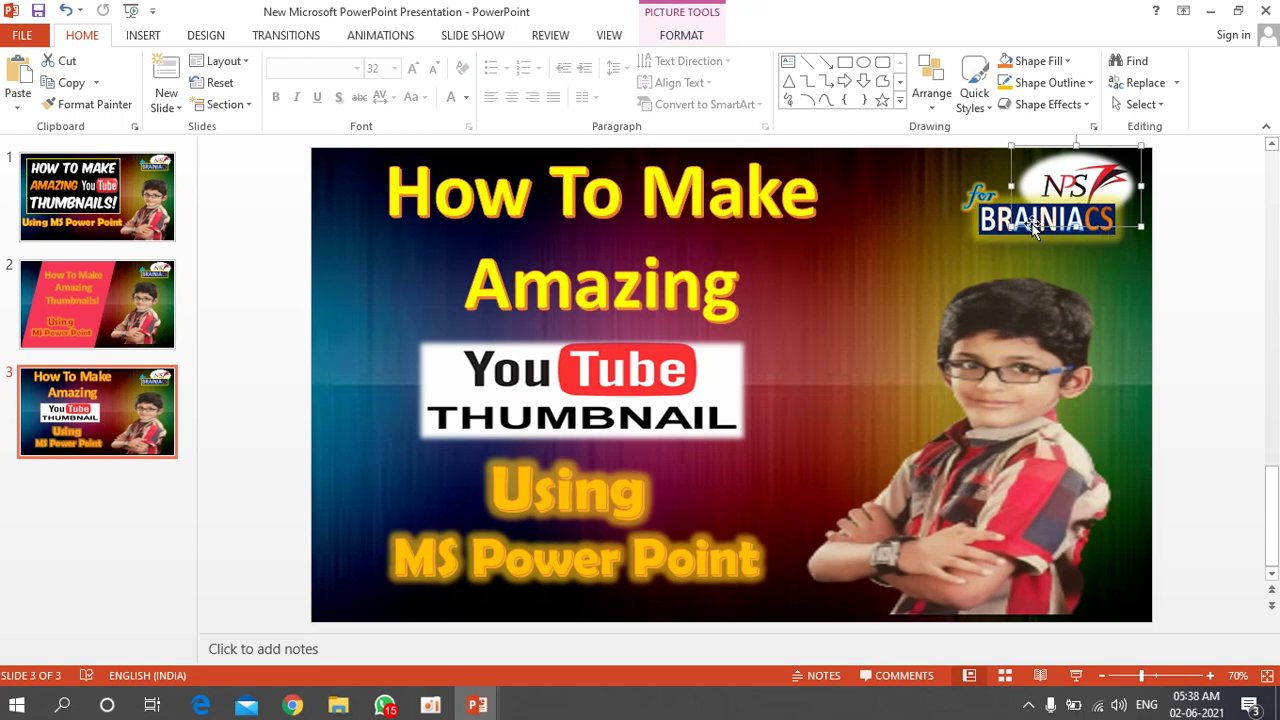
shift+click(985, 193)
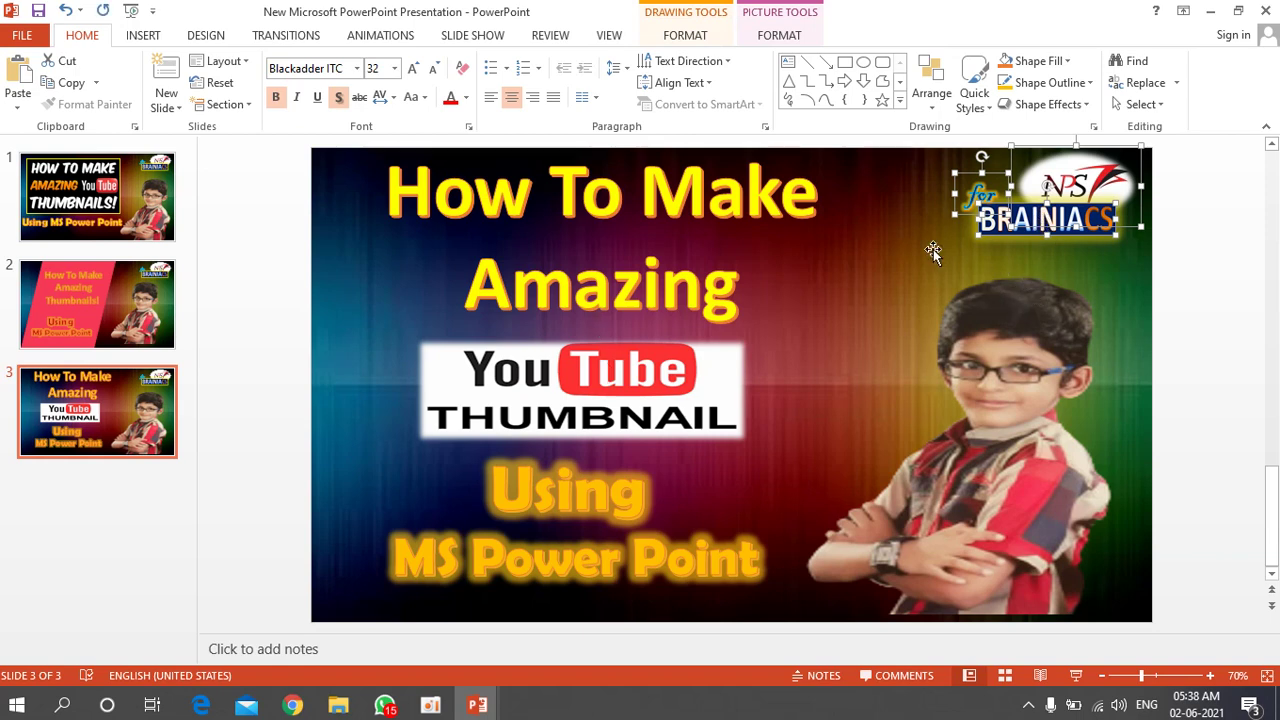
right_click(1046, 191)
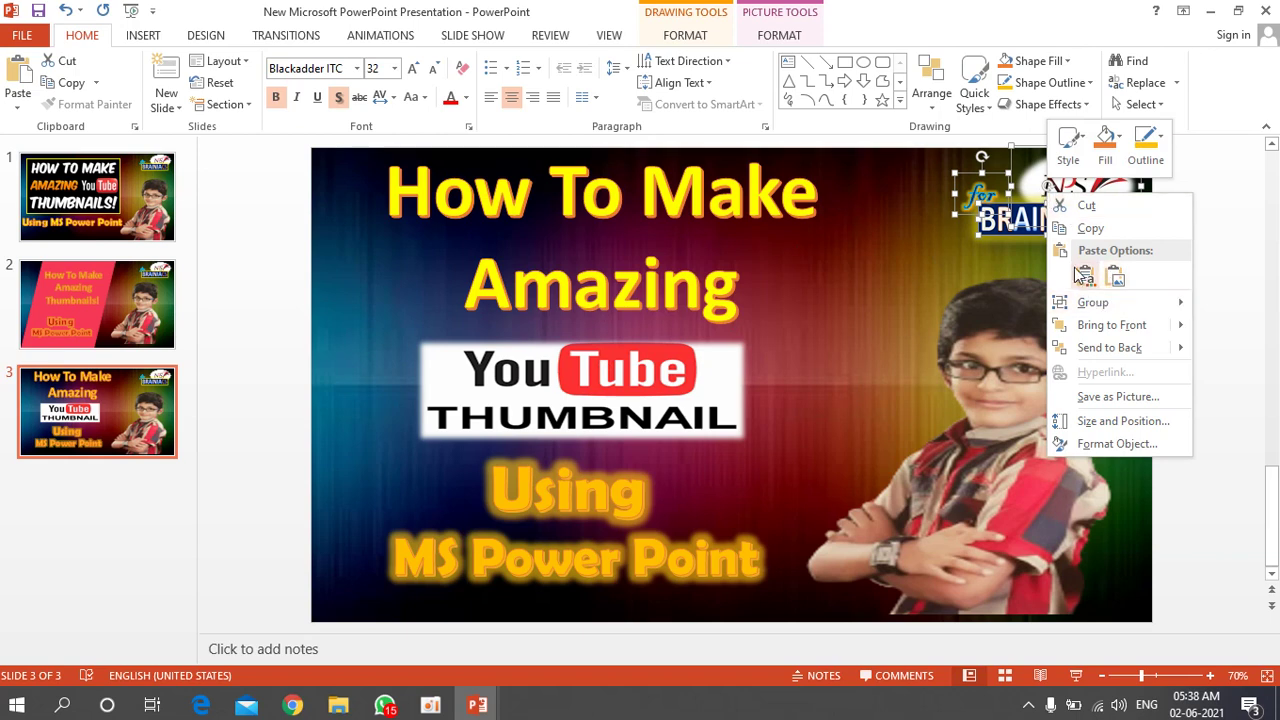
click(477, 705)
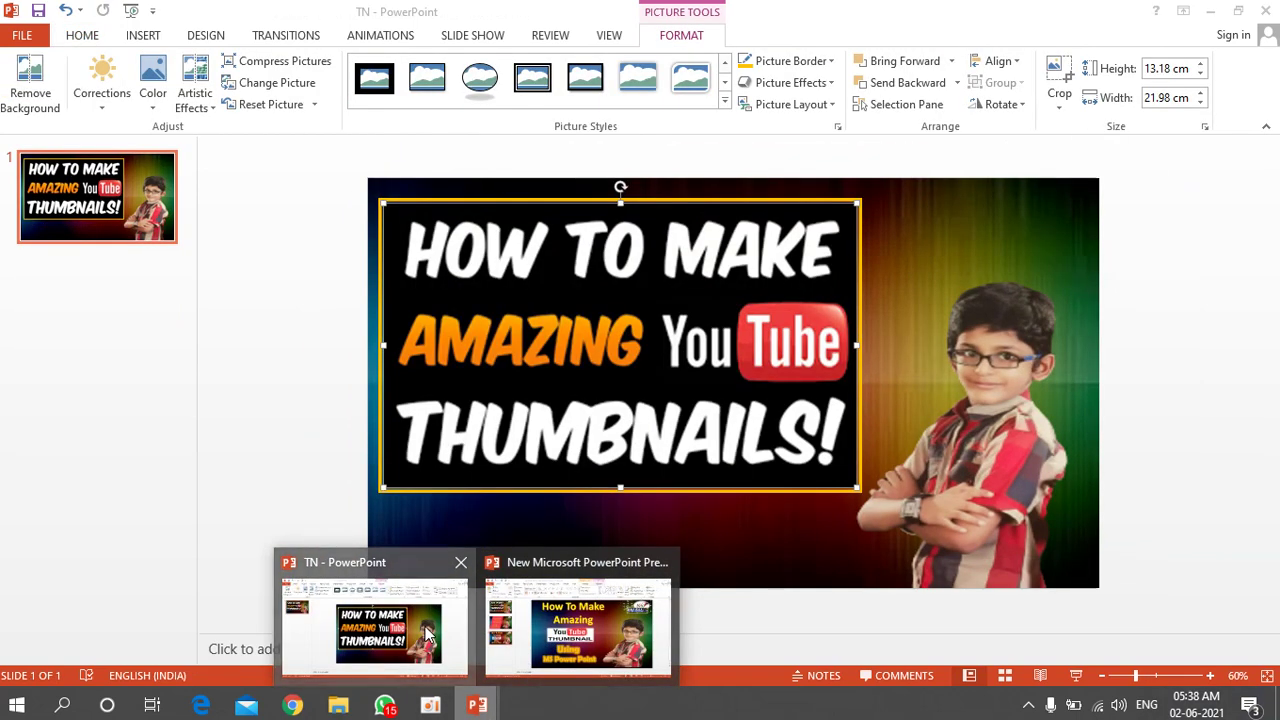
Paste the NS BRAINIACS logo into the TN slide and place it in the top-right corner
click(425, 632)
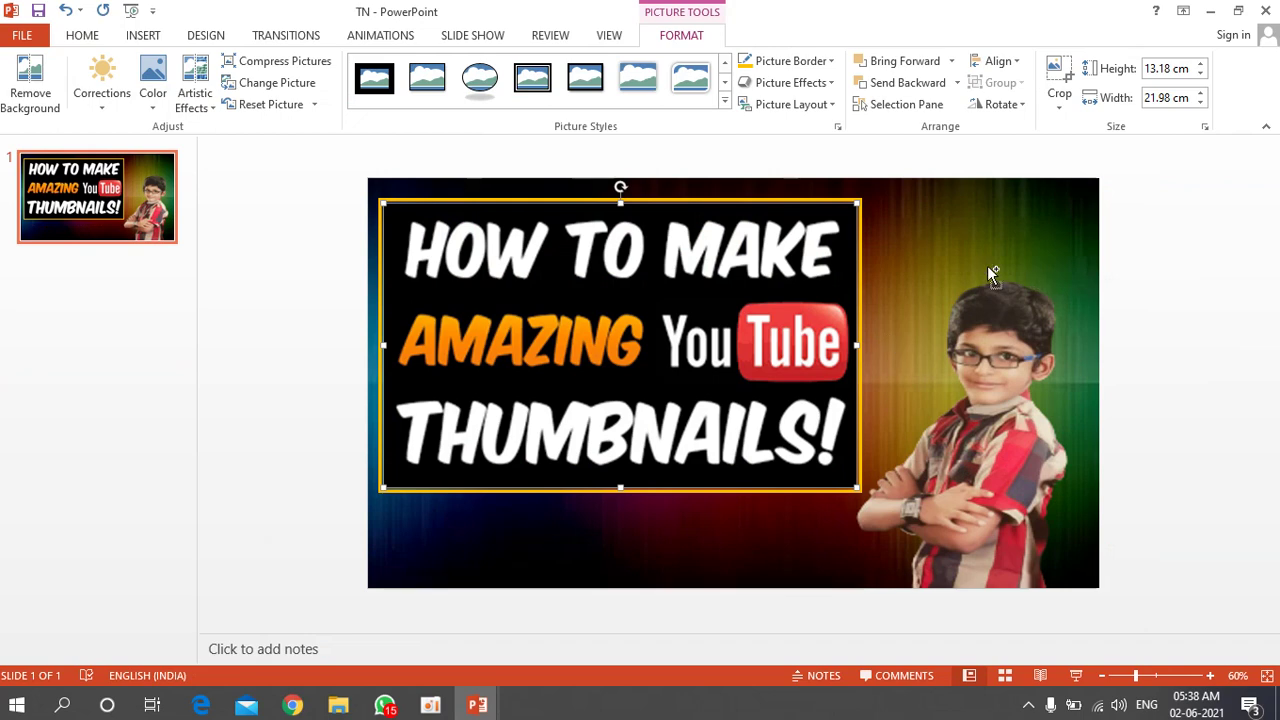
key(ctrl+v)
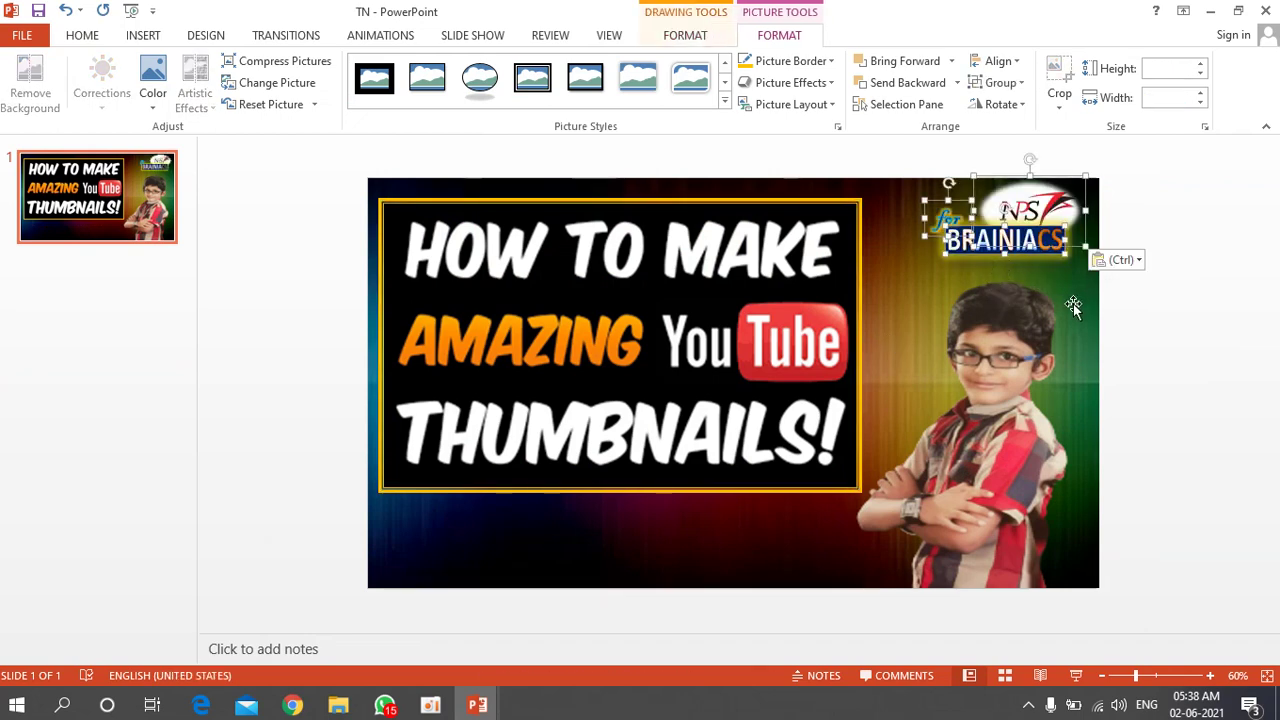
drag(1046, 250, 1042, 217)
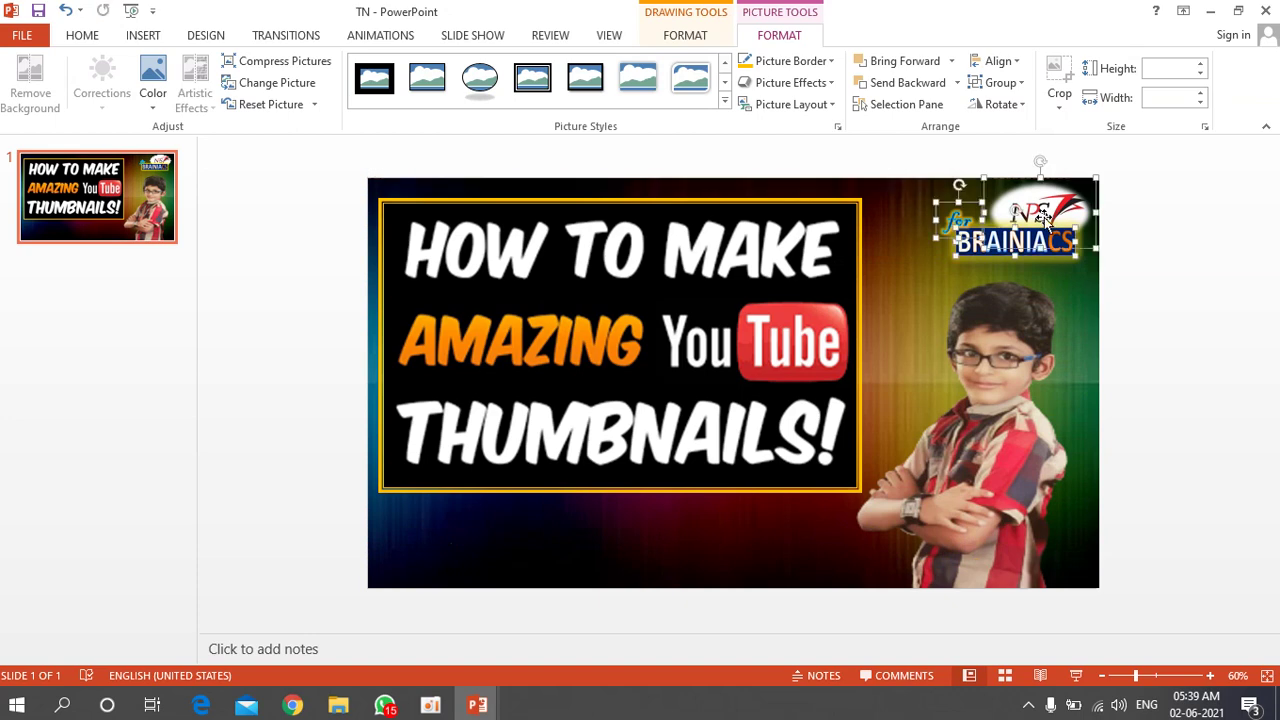
click(1163, 366)
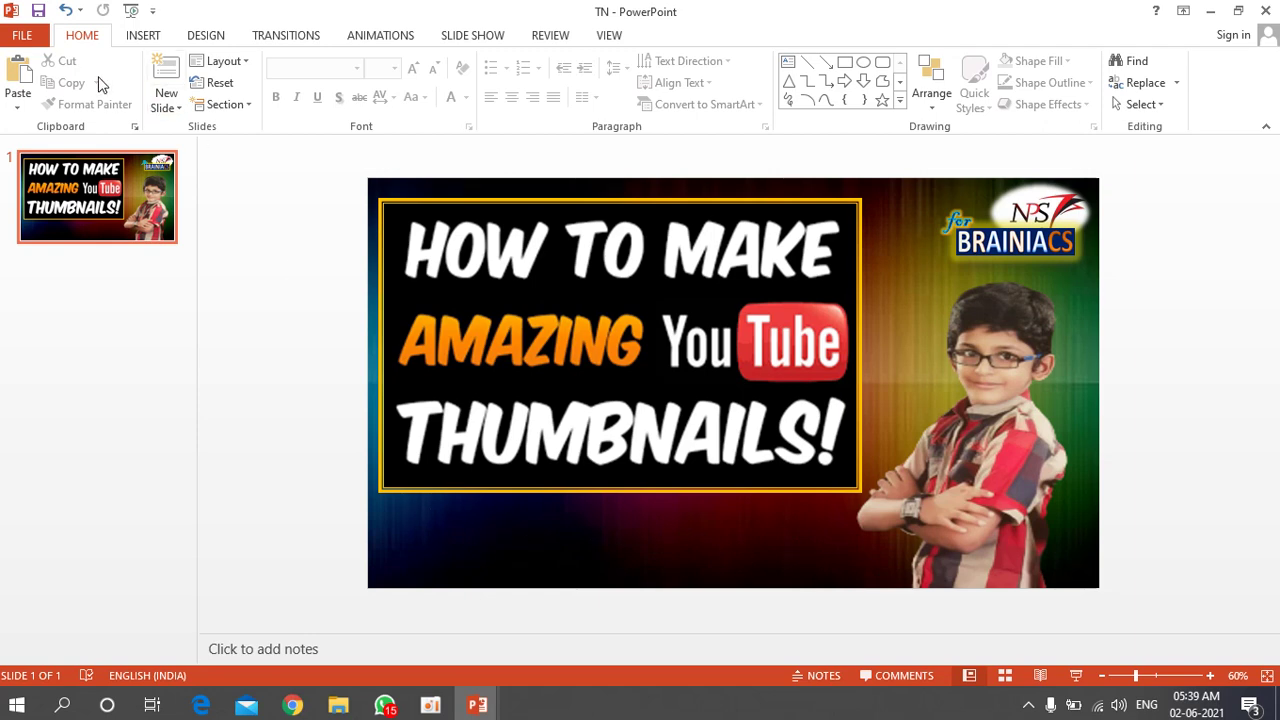
Insert an orange-style WordArt reading 'Using MS Power Point' and centre it under the title box
click(146, 36)
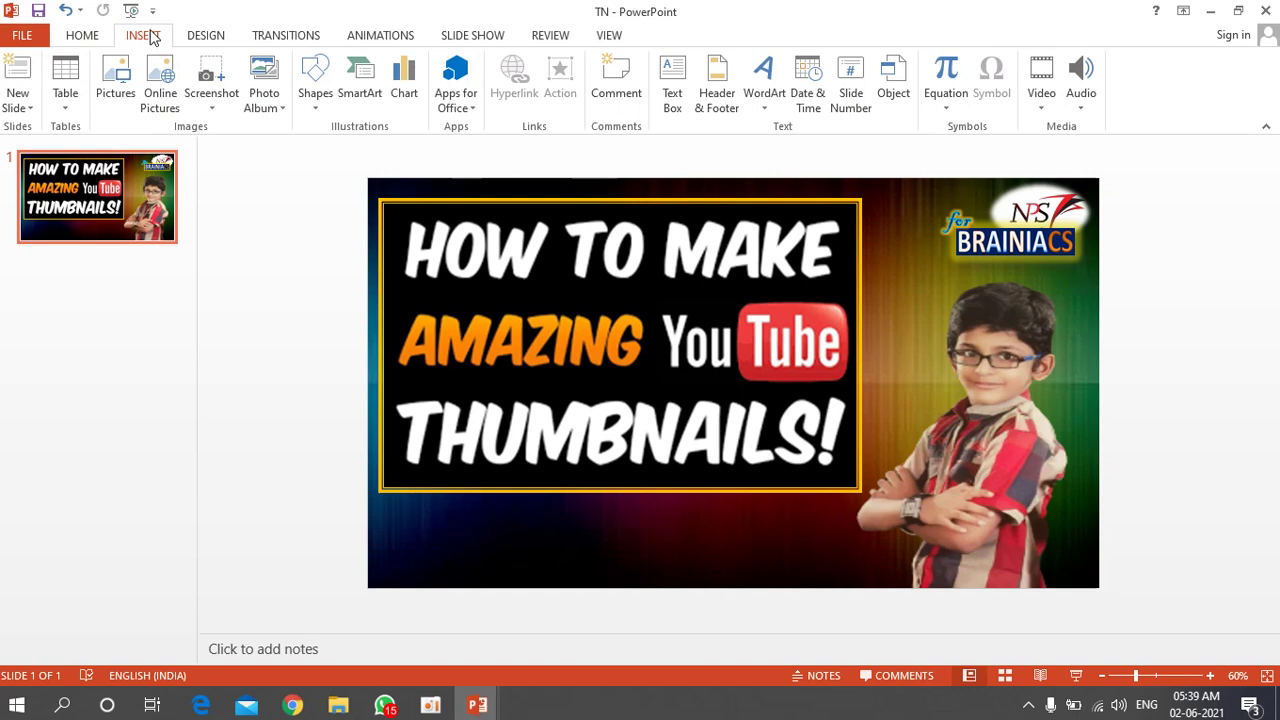
click(764, 110)
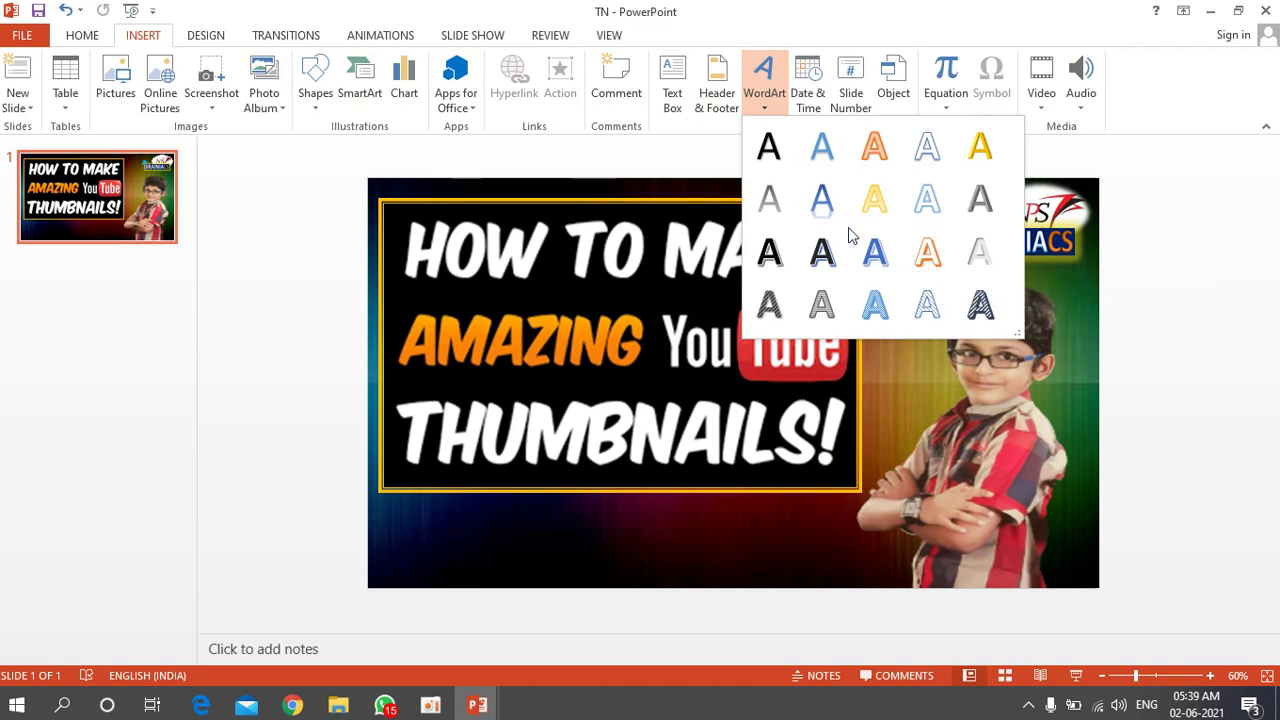
click(928, 258)
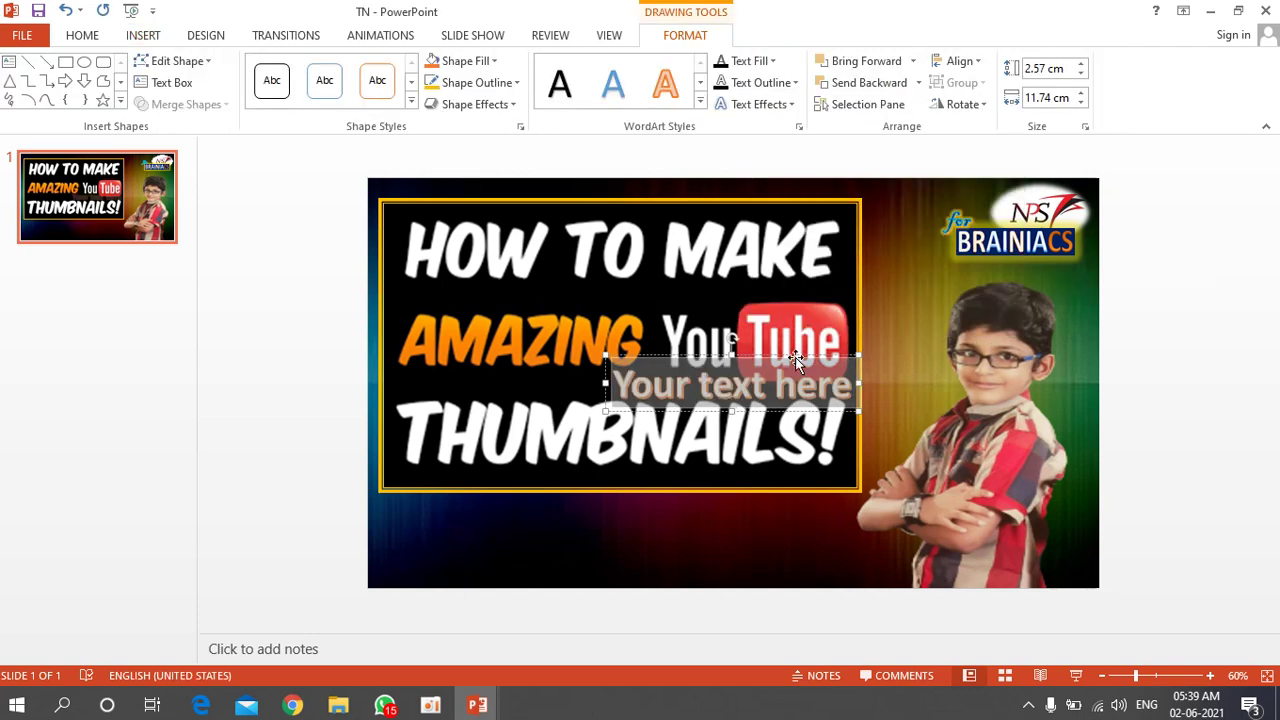
drag(739, 346, 556, 497)
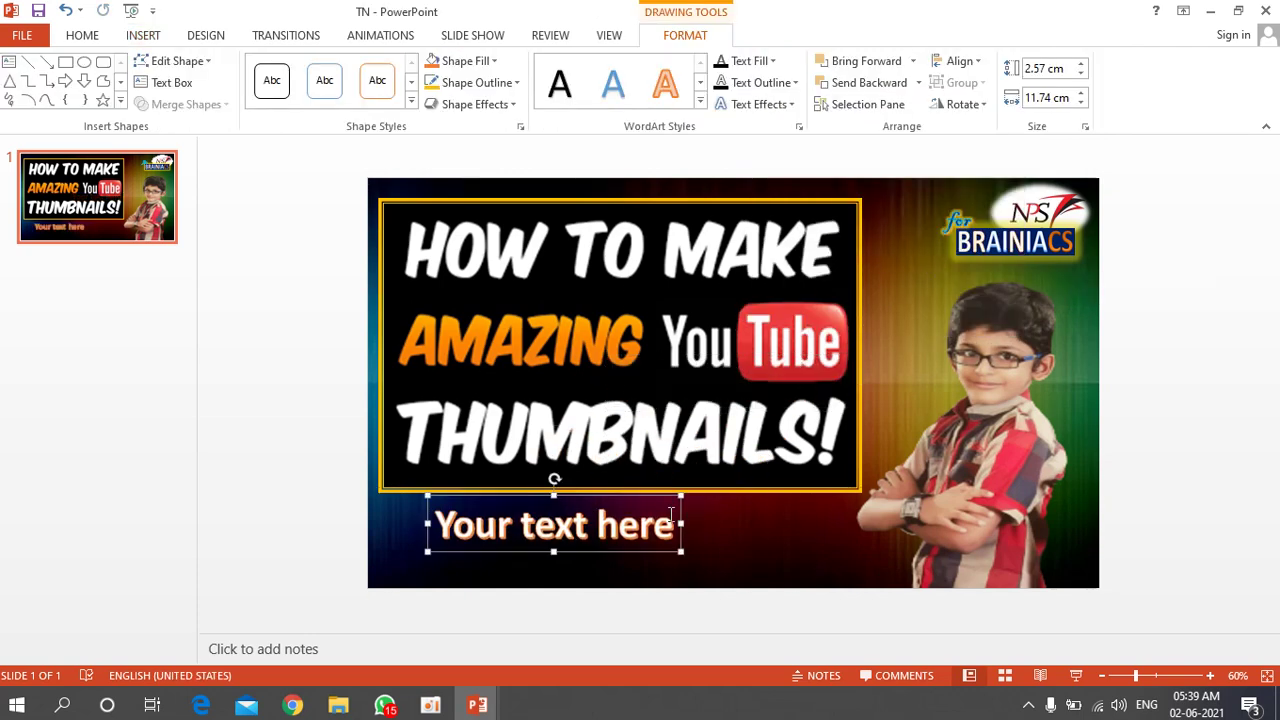
key(BackSpace)
key(BackSpace)
key(BackSpace)
key(BackSpace)
key(BackSpace)
key(BackSpace)
key(BackSpace)
key(BackSpace)
key(BackSpace)
key(BackSpace)
key(BackSpace)
key(BackSpace)
key(BackSpace)
key(BackSpace)
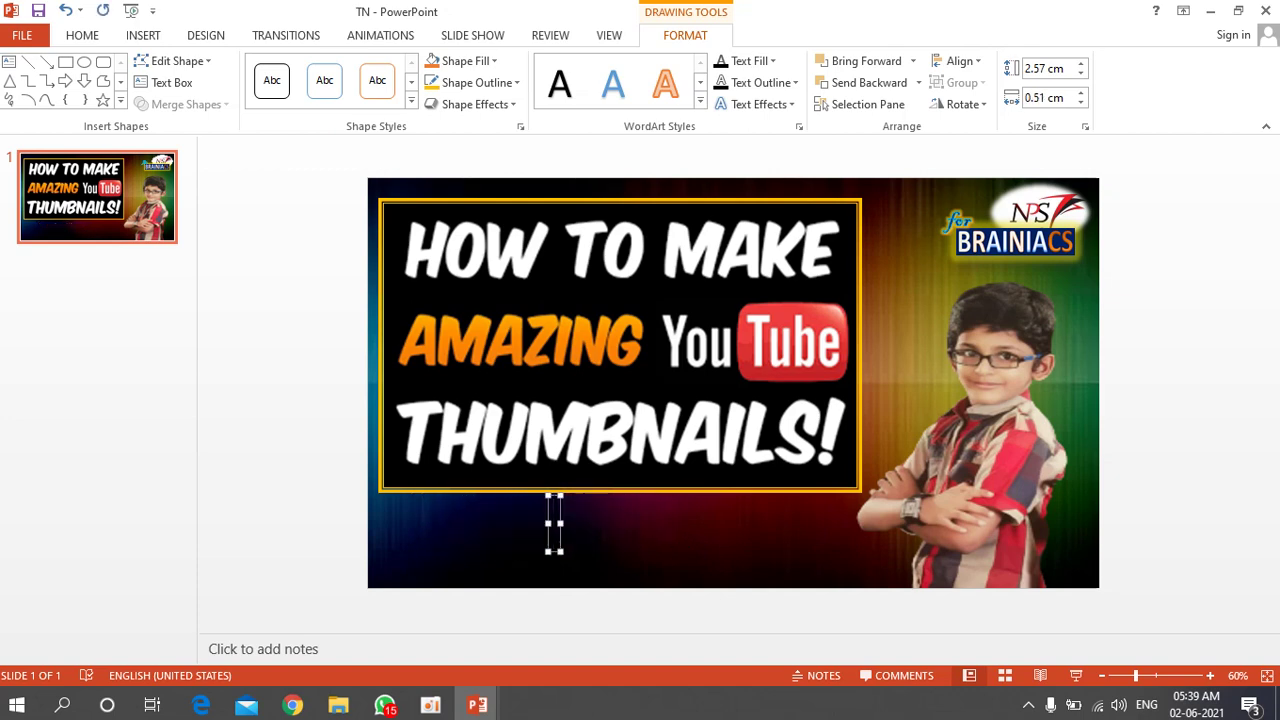
text(Us)
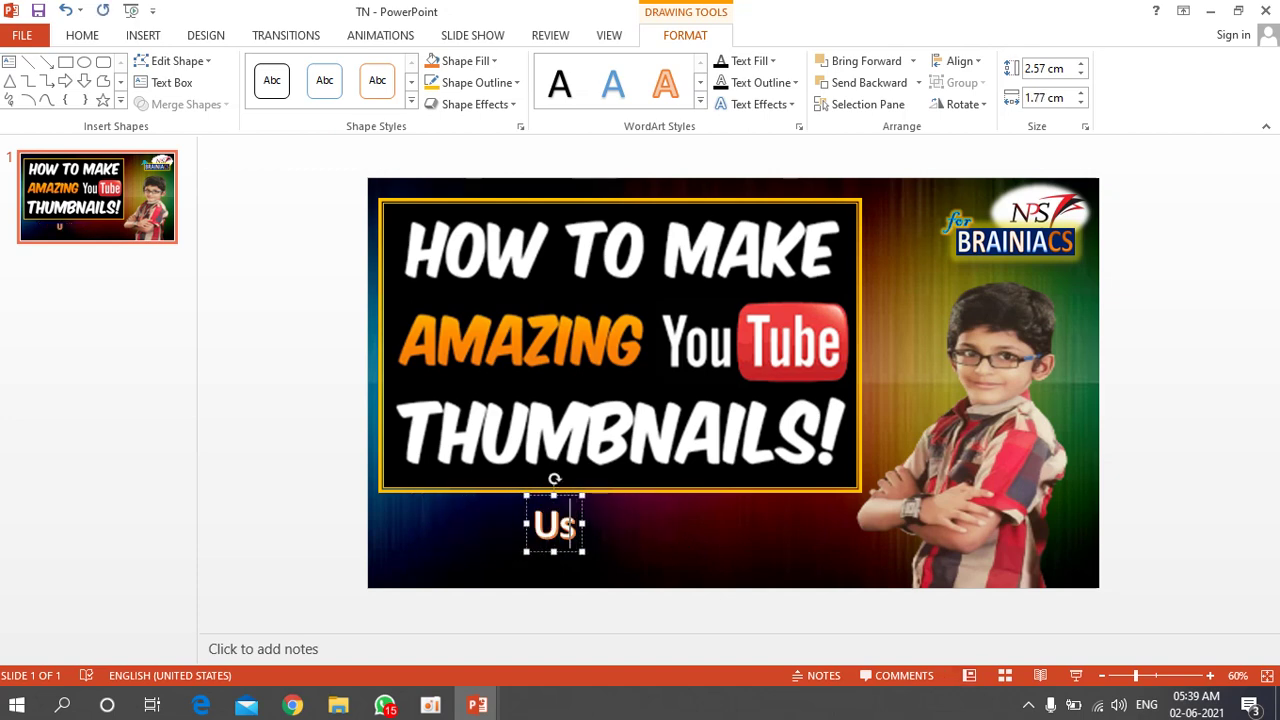
text(ing MS)
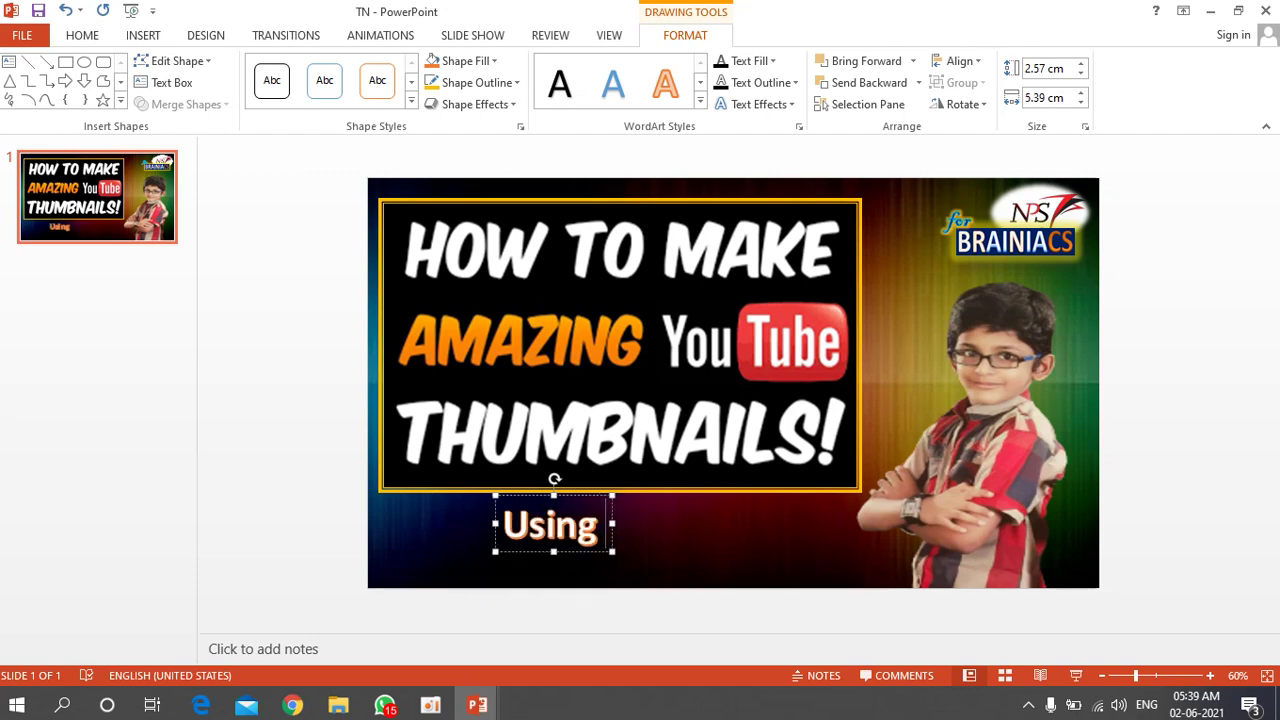
text( P)
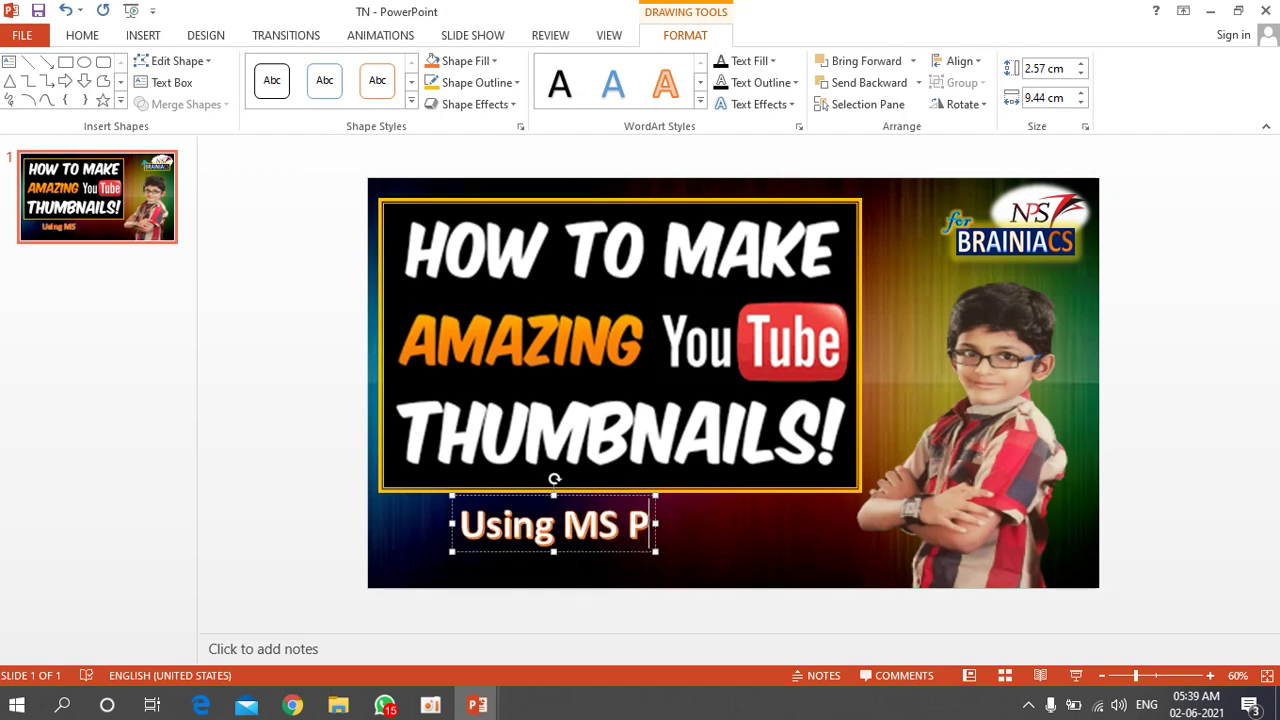
text(ower )
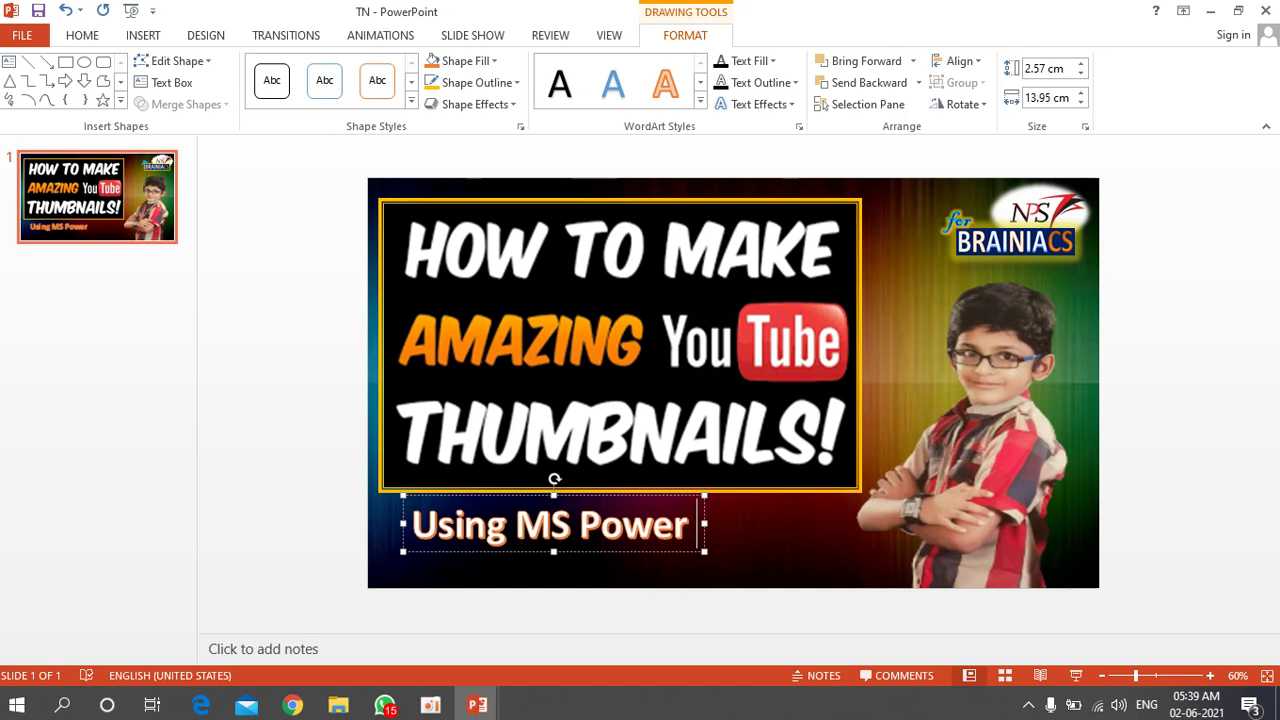
text(Point)
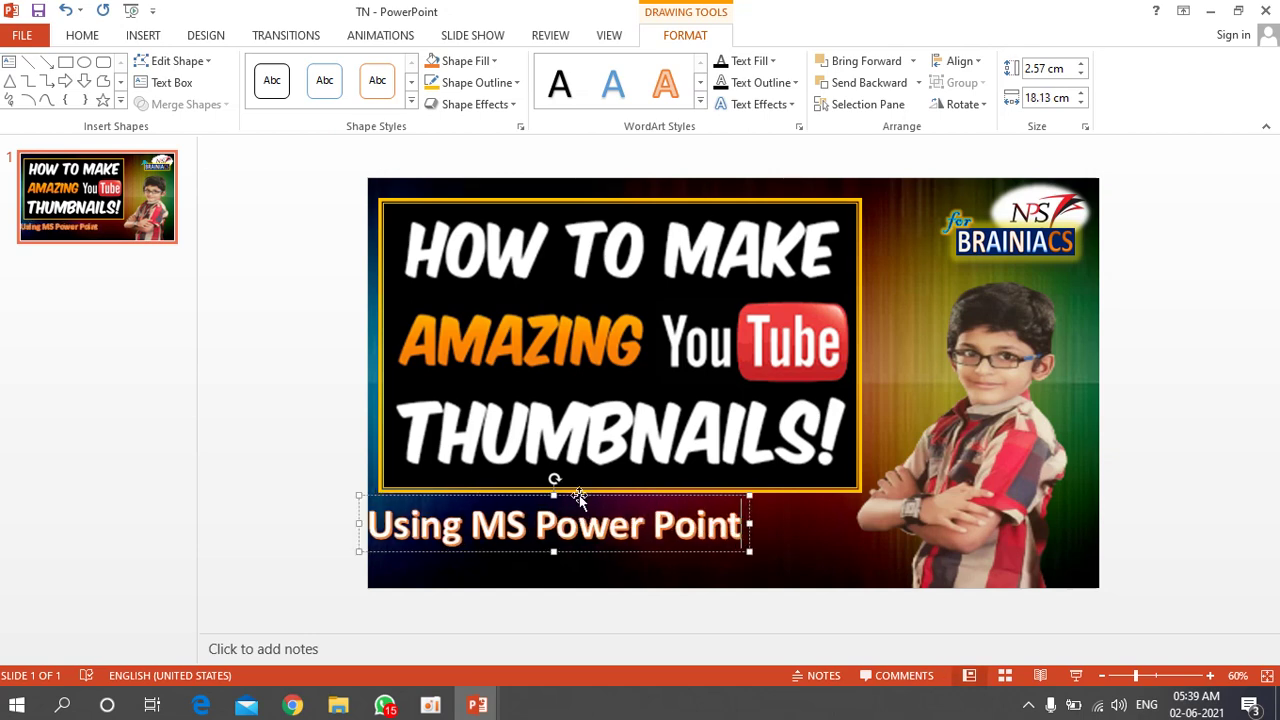
drag(577, 493, 643, 498)
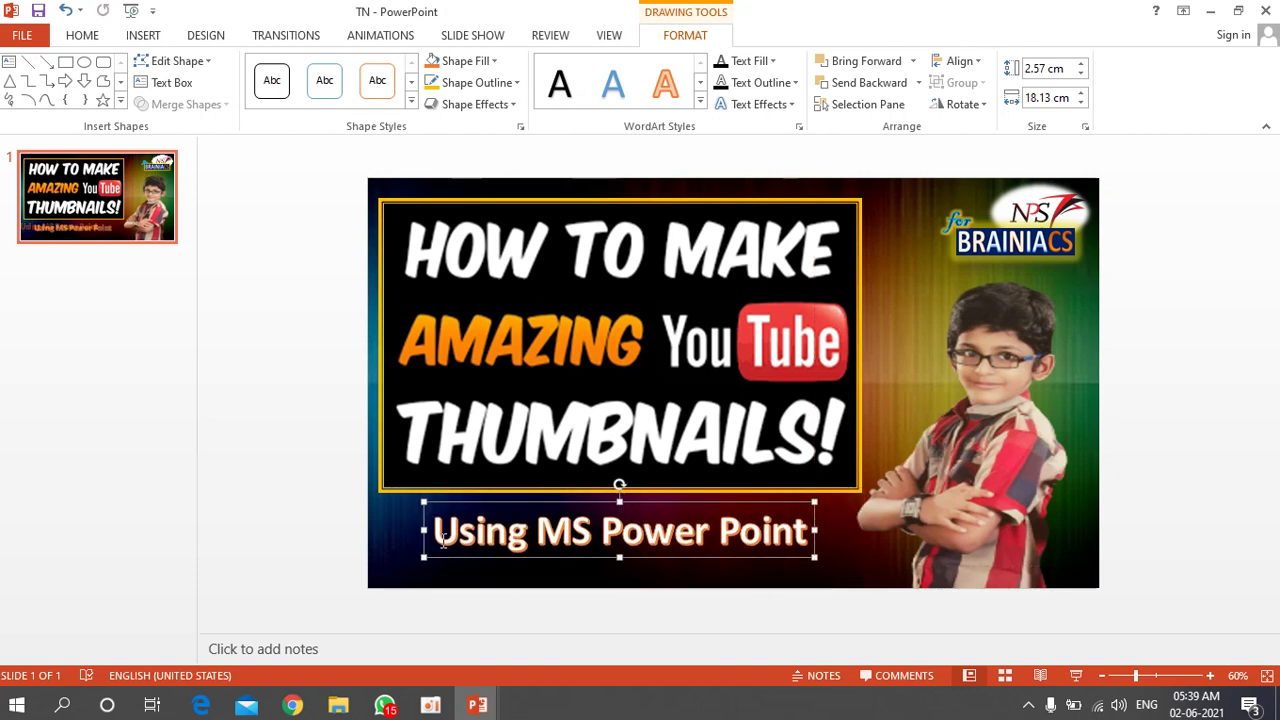
drag(432, 530, 852, 545)
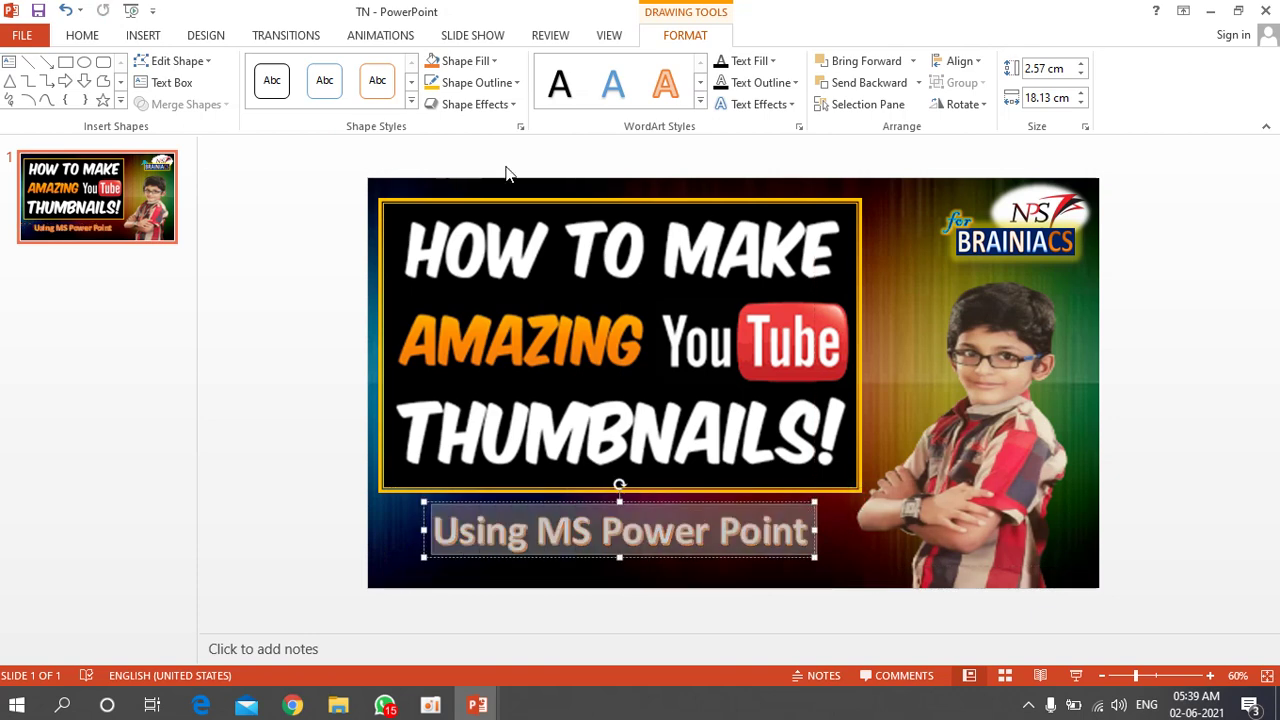
Set the caption's font to Britannic Bold
click(84, 37)
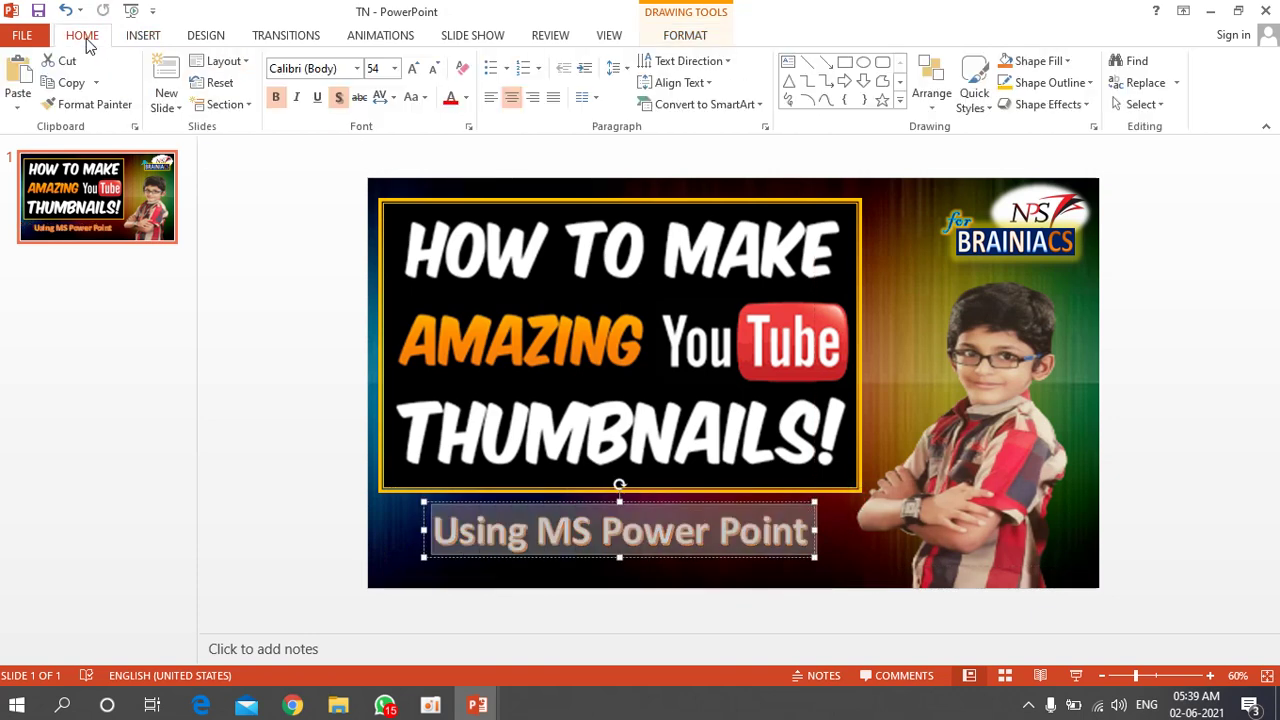
click(357, 70)
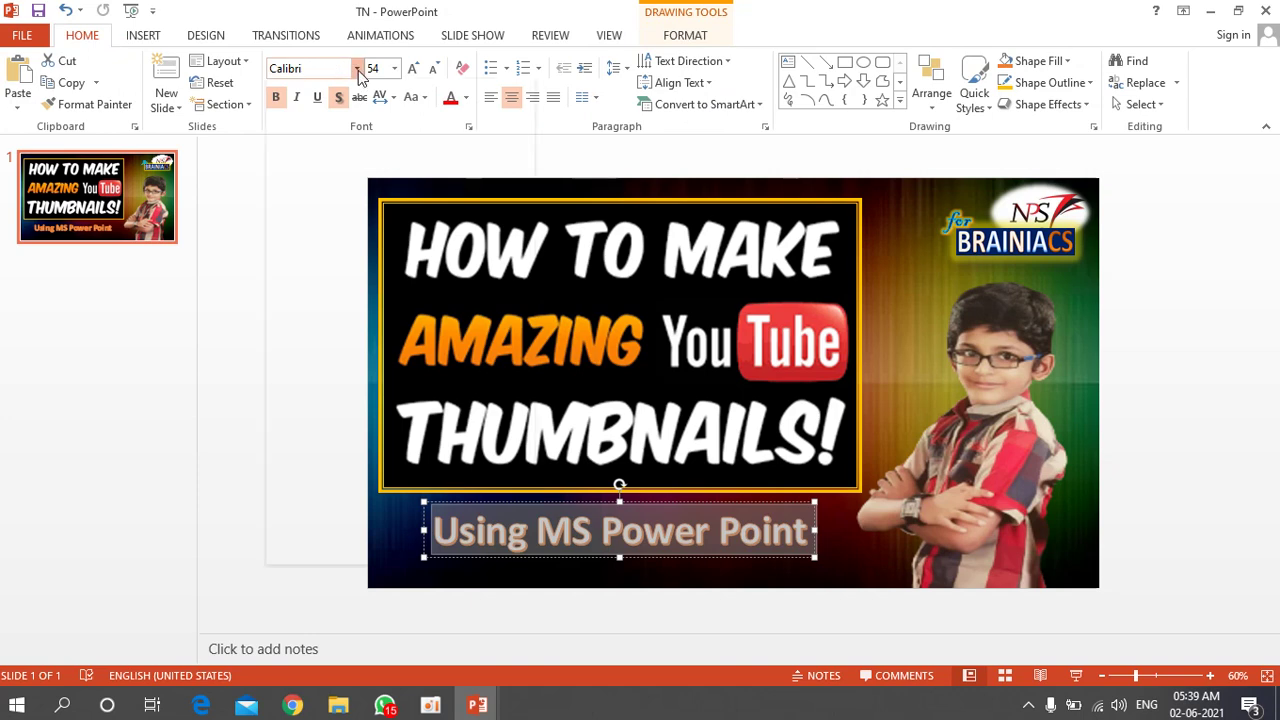
scroll(362, 300, down, 4)
scroll(362, 300, down, 4)
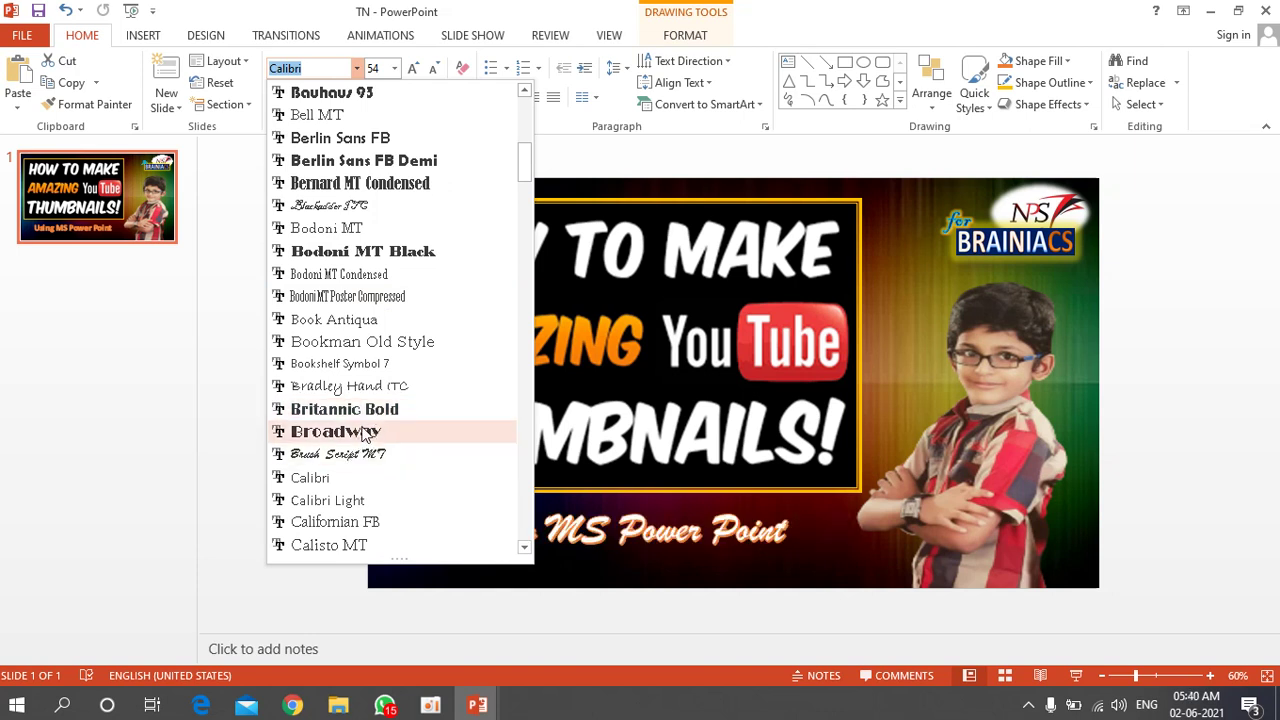
click(383, 410)
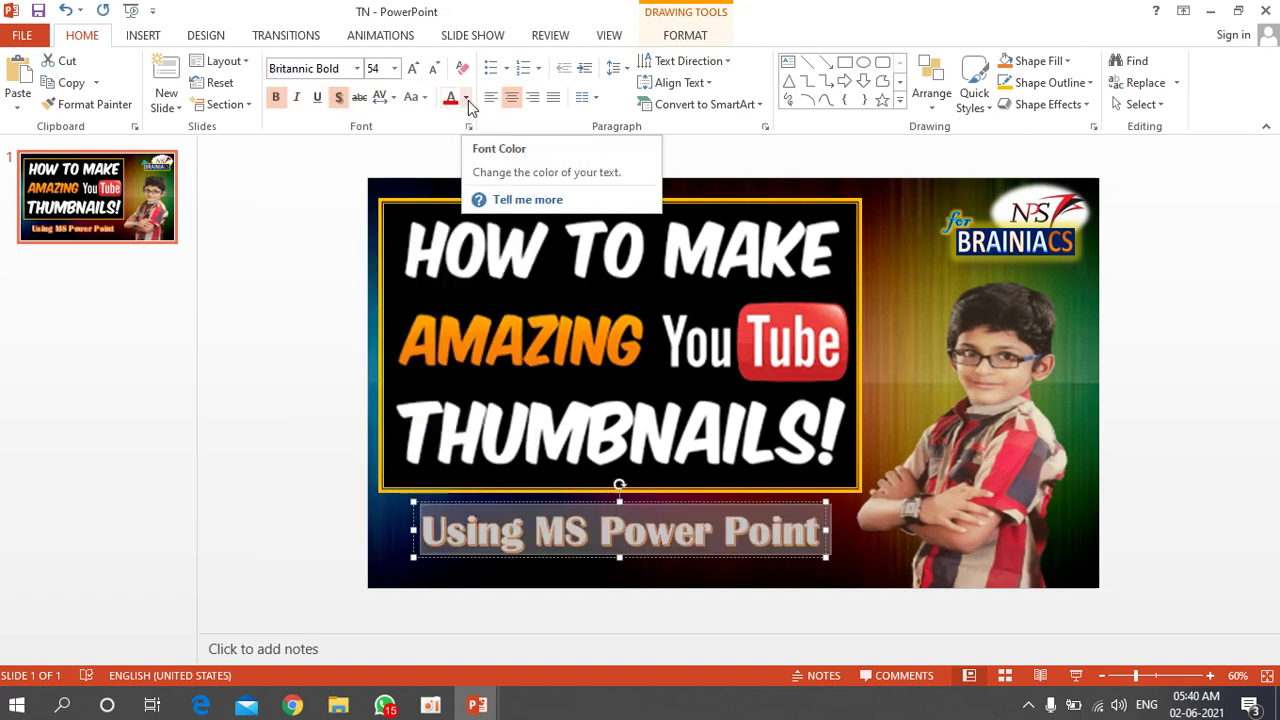
Resize the caption text from 54 to 66 pt
click(345, 70)
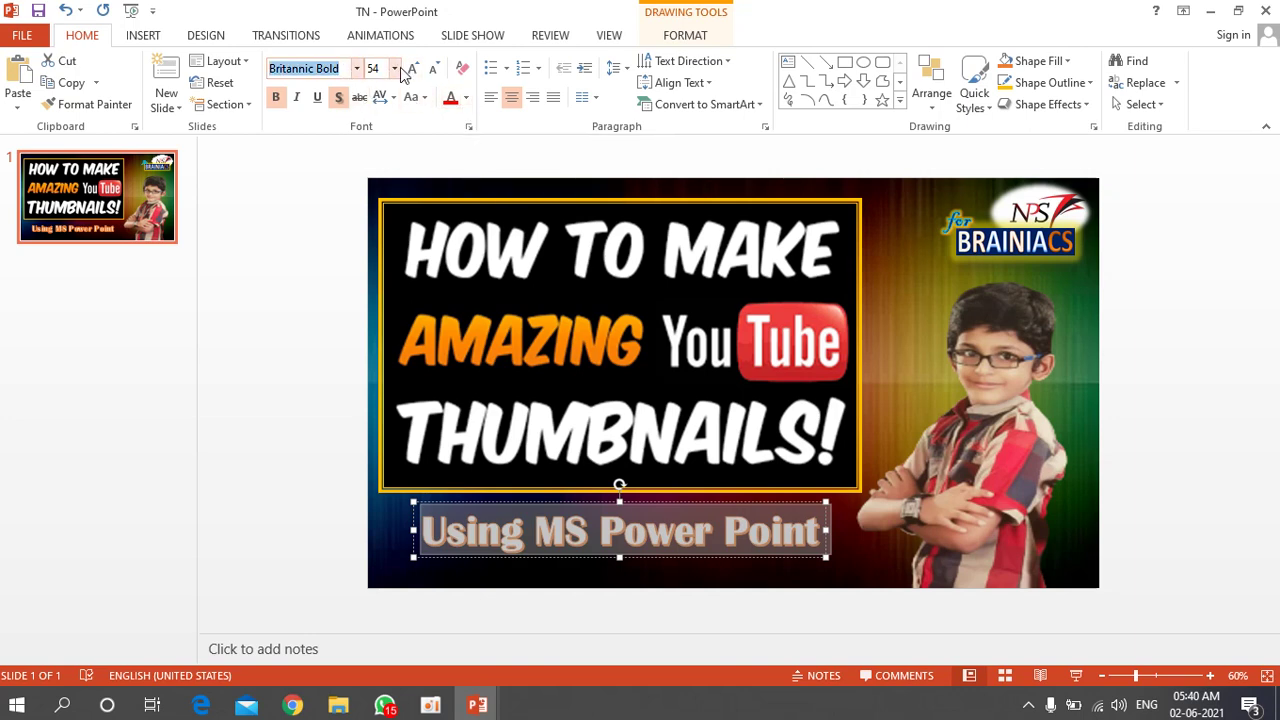
click(395, 69)
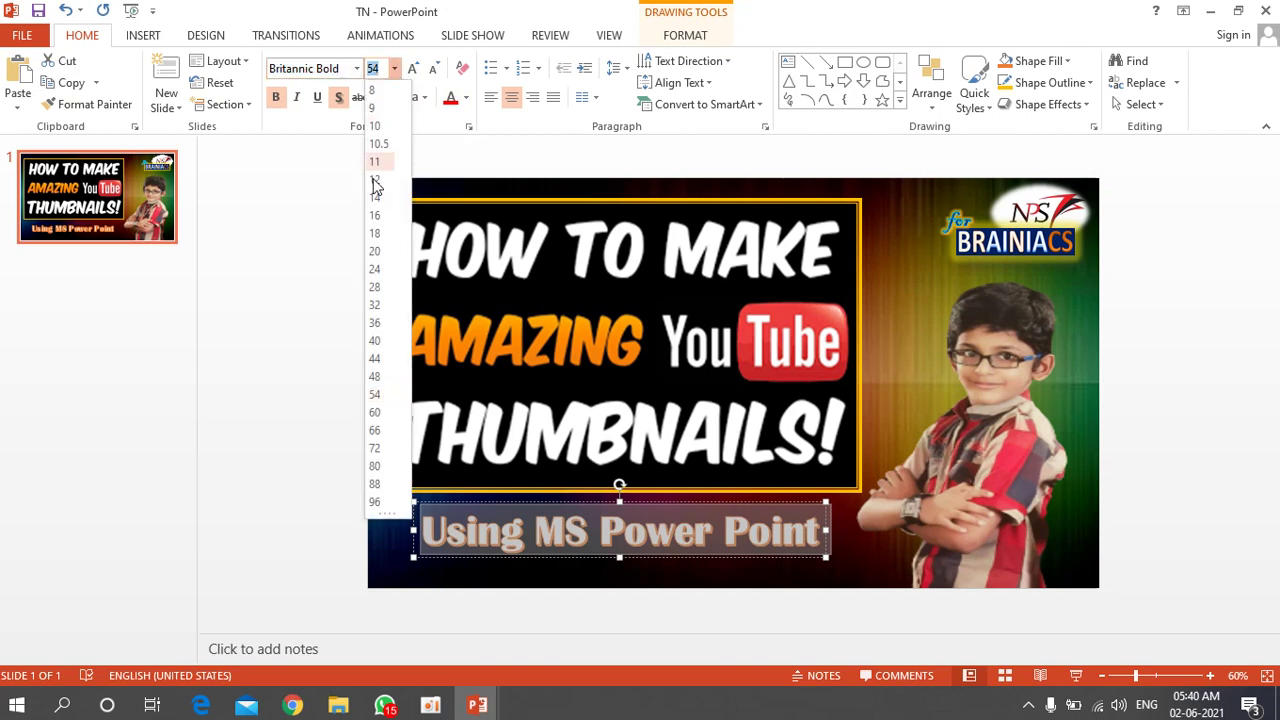
click(300, 196)
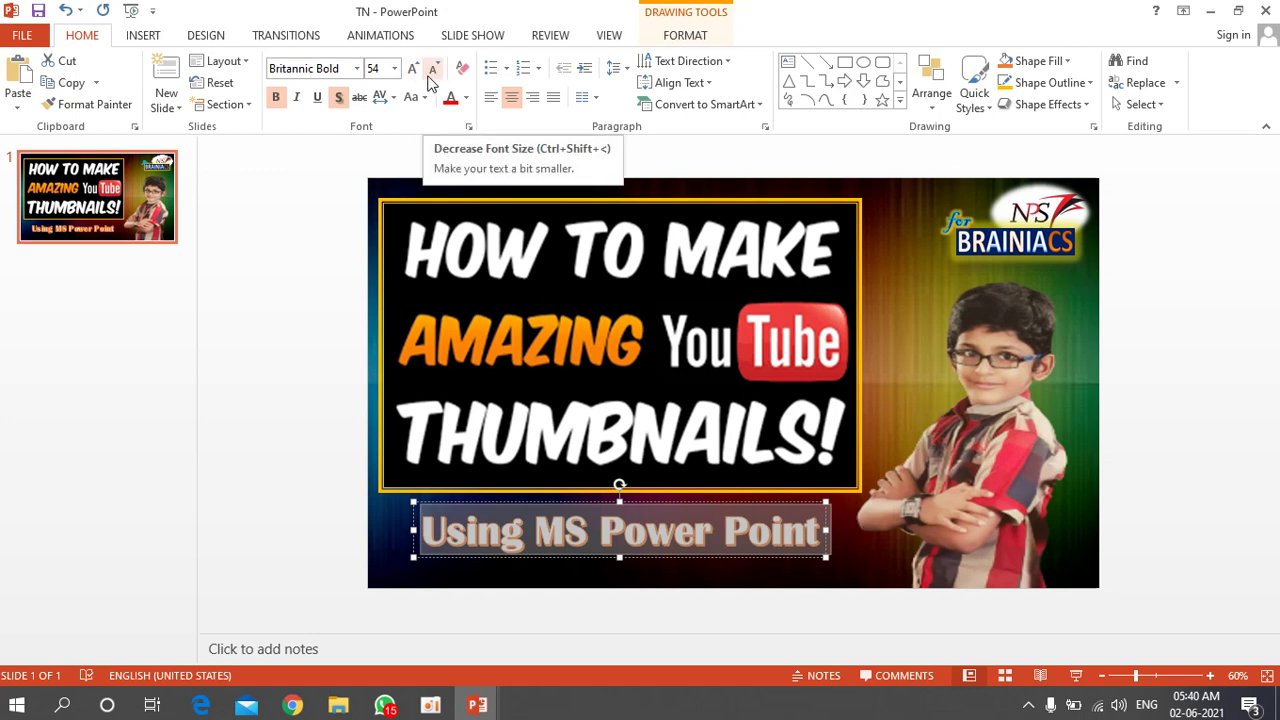
click(413, 70)
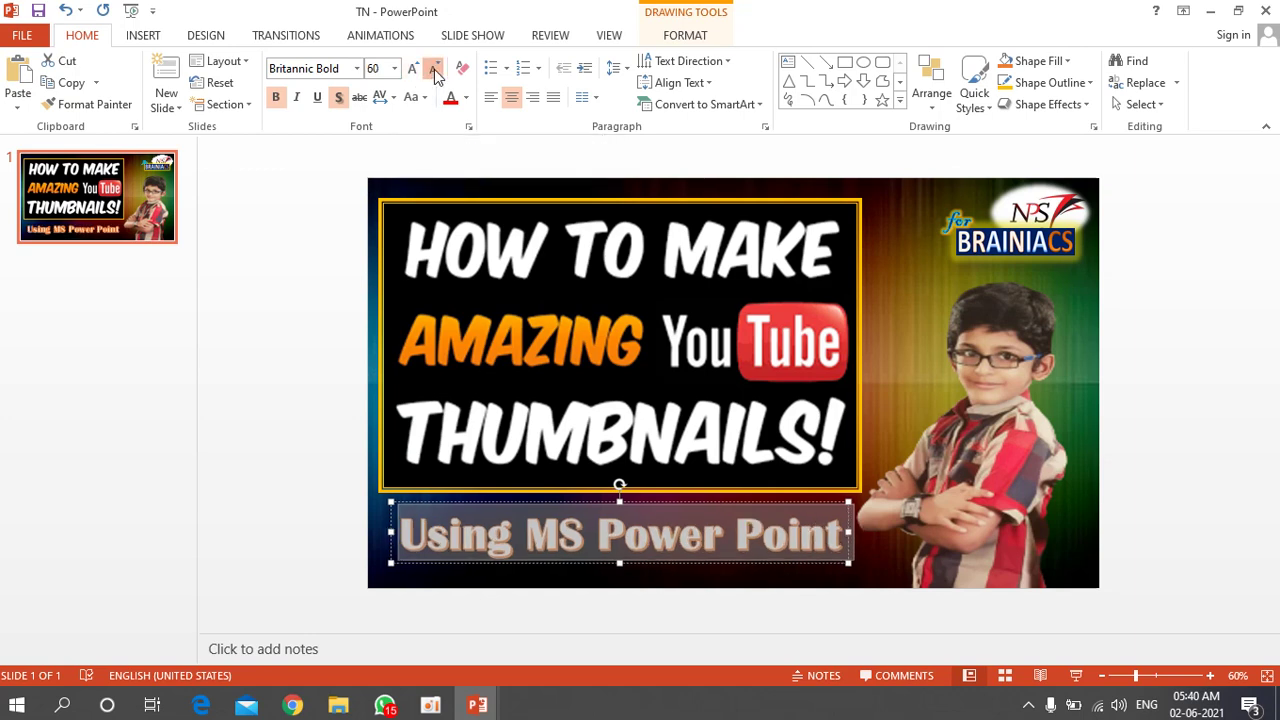
click(434, 70)
click(434, 70)
click(434, 70)
click(413, 70)
click(413, 70)
click(413, 70)
click(413, 70)
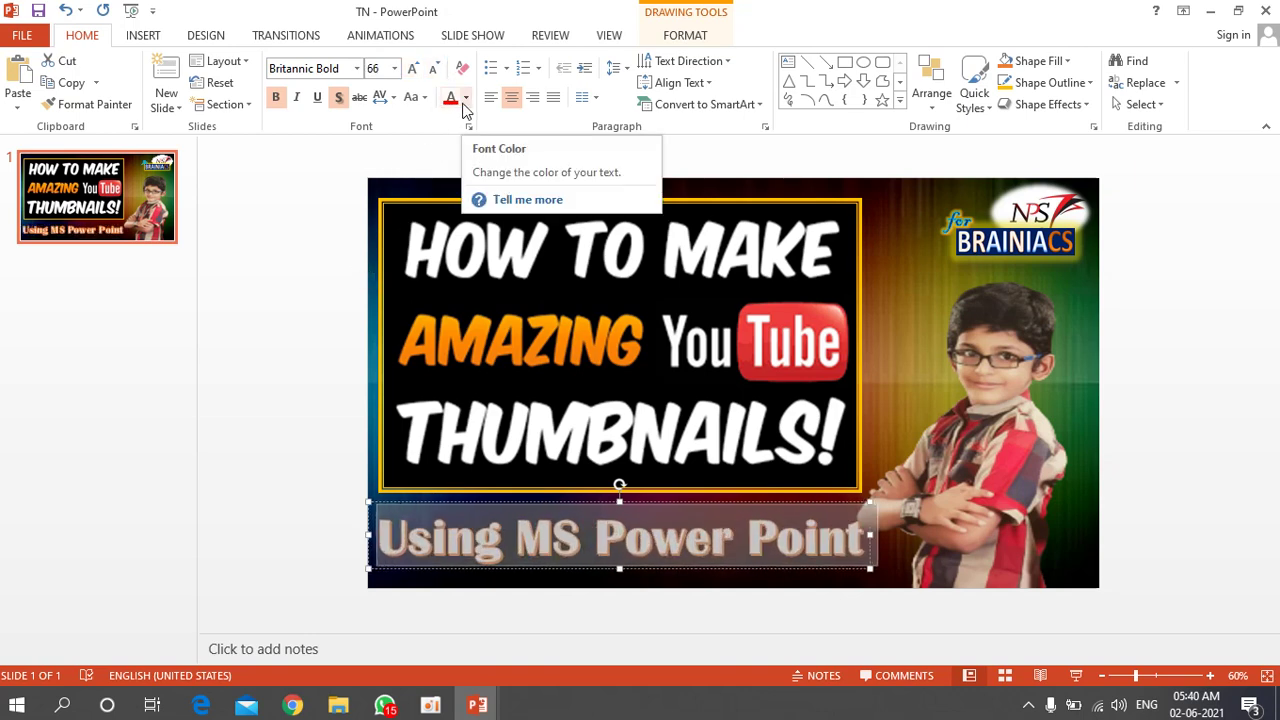
Give the 'Using MS Power Point' caption the standard orange font colour
click(465, 104)
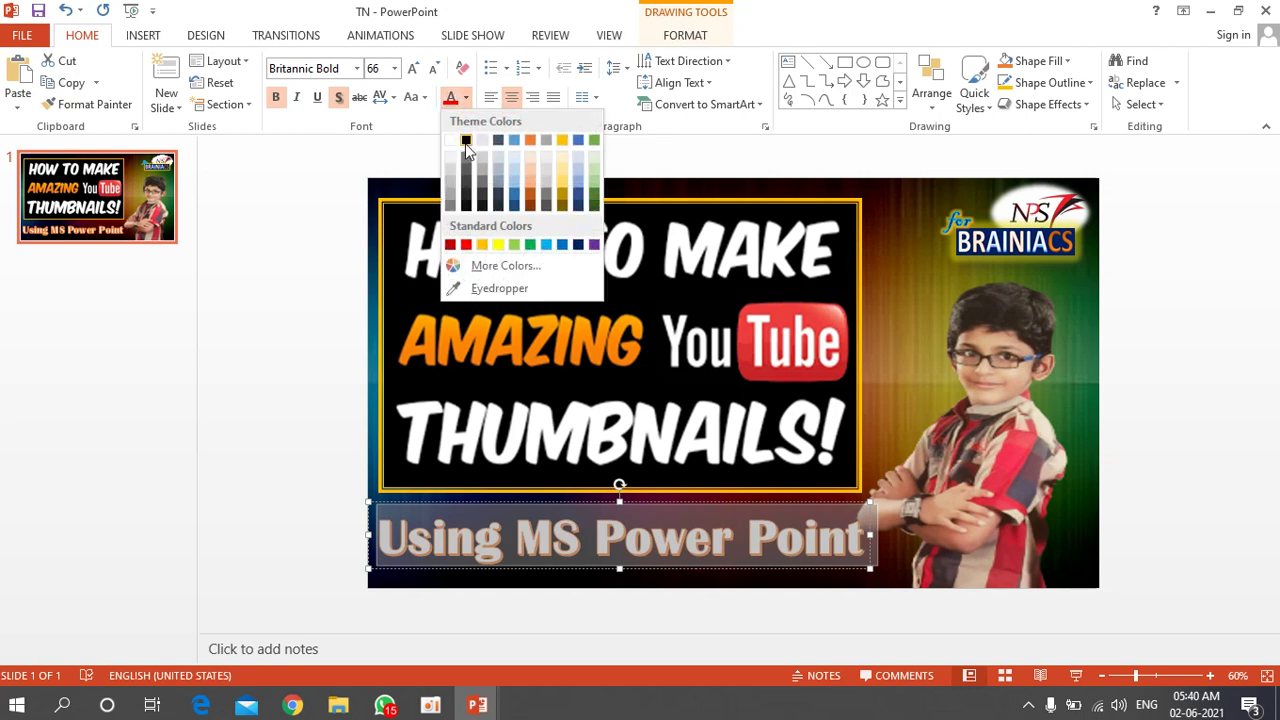
click(484, 248)
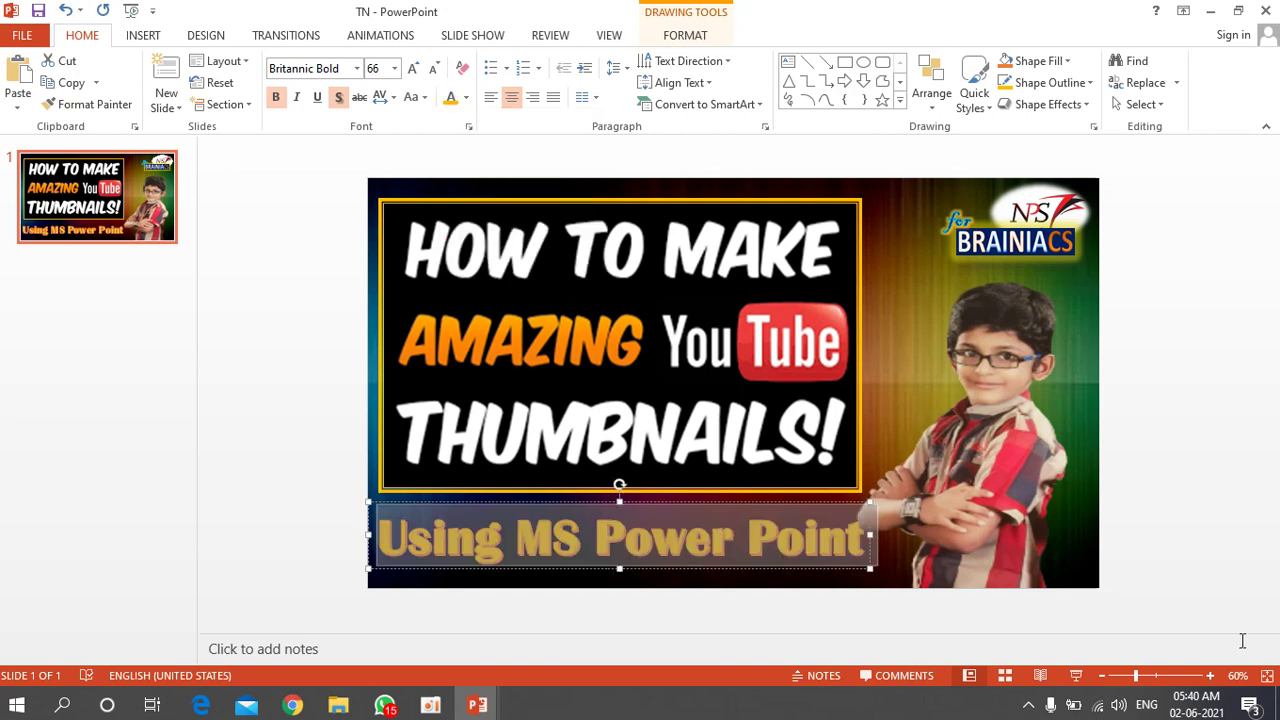
click(1174, 571)
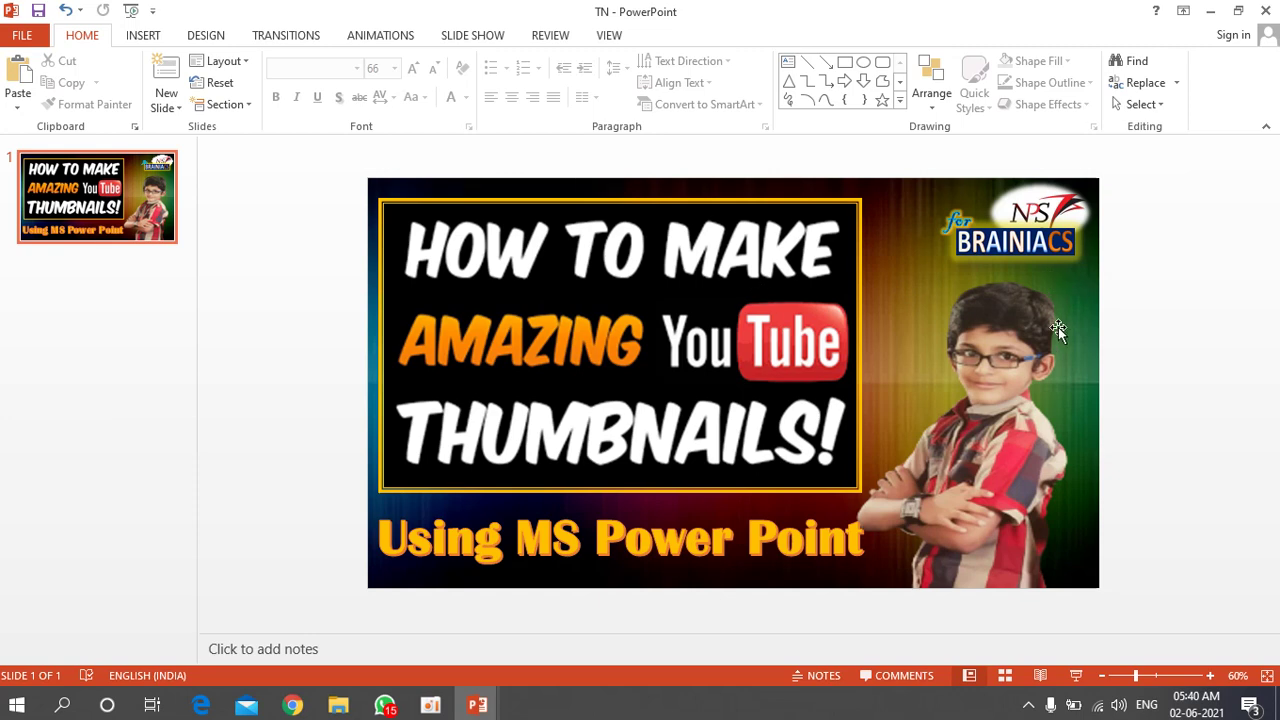
Preview the TN thumbnail full-screen, then save the presentation
click(1077, 677)
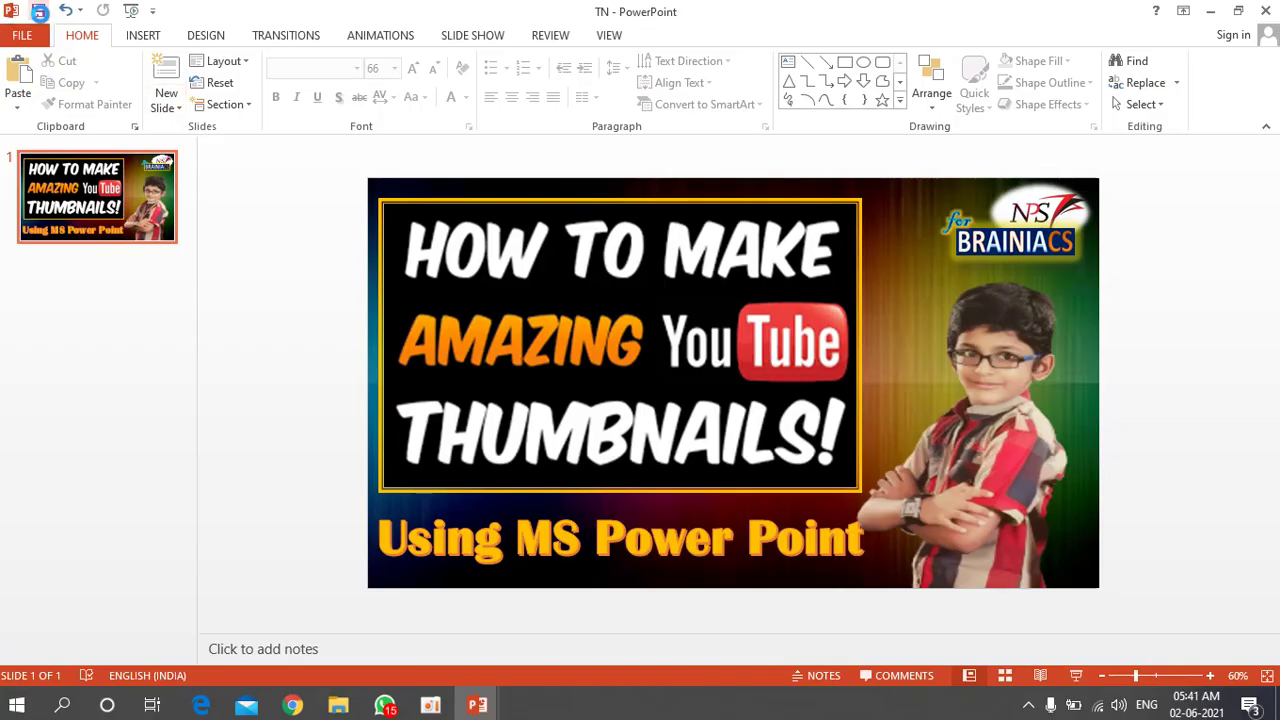
click(38, 12)
Browse Save As to the Desktop and its file types, then cancel and return to the slide
click(24, 36)
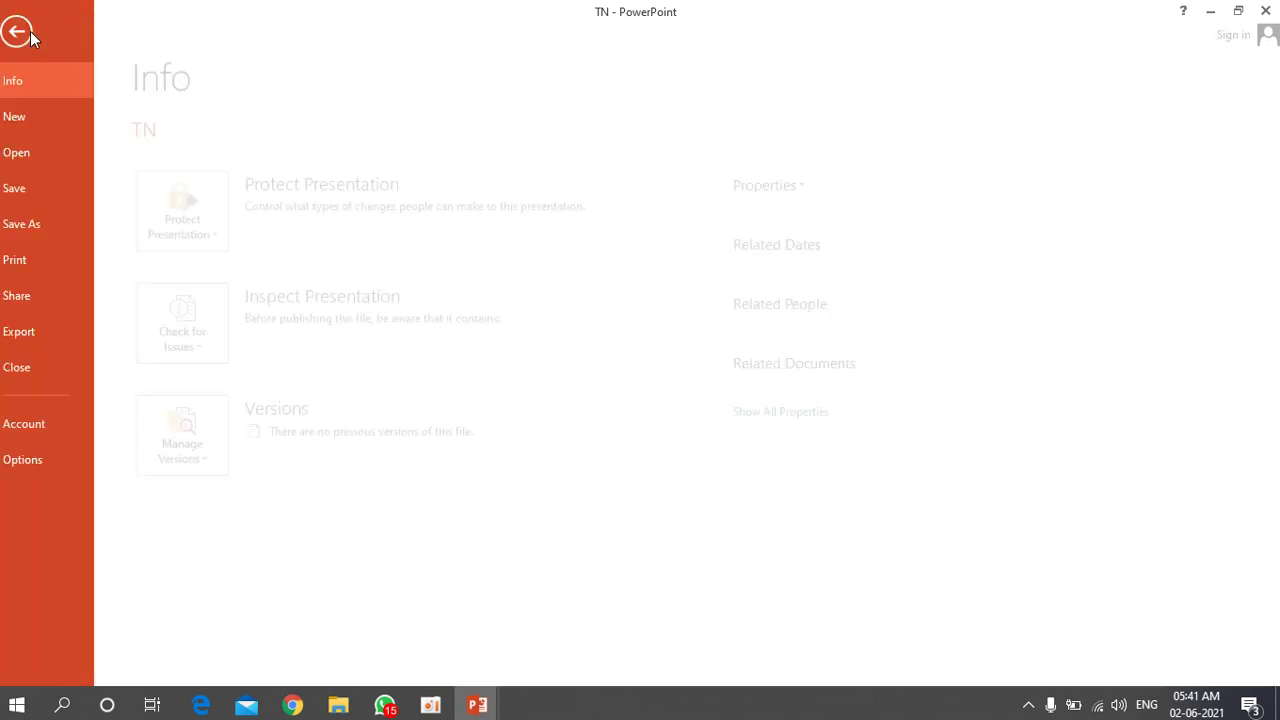
click(38, 232)
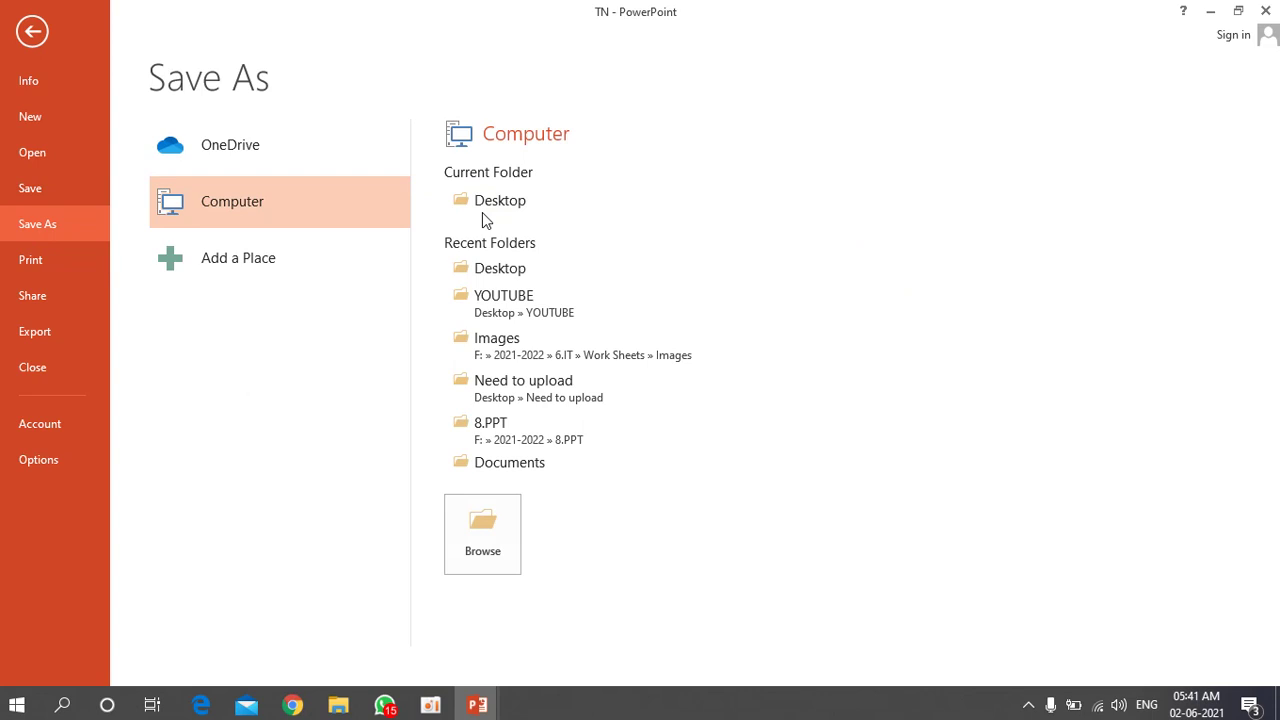
click(516, 212)
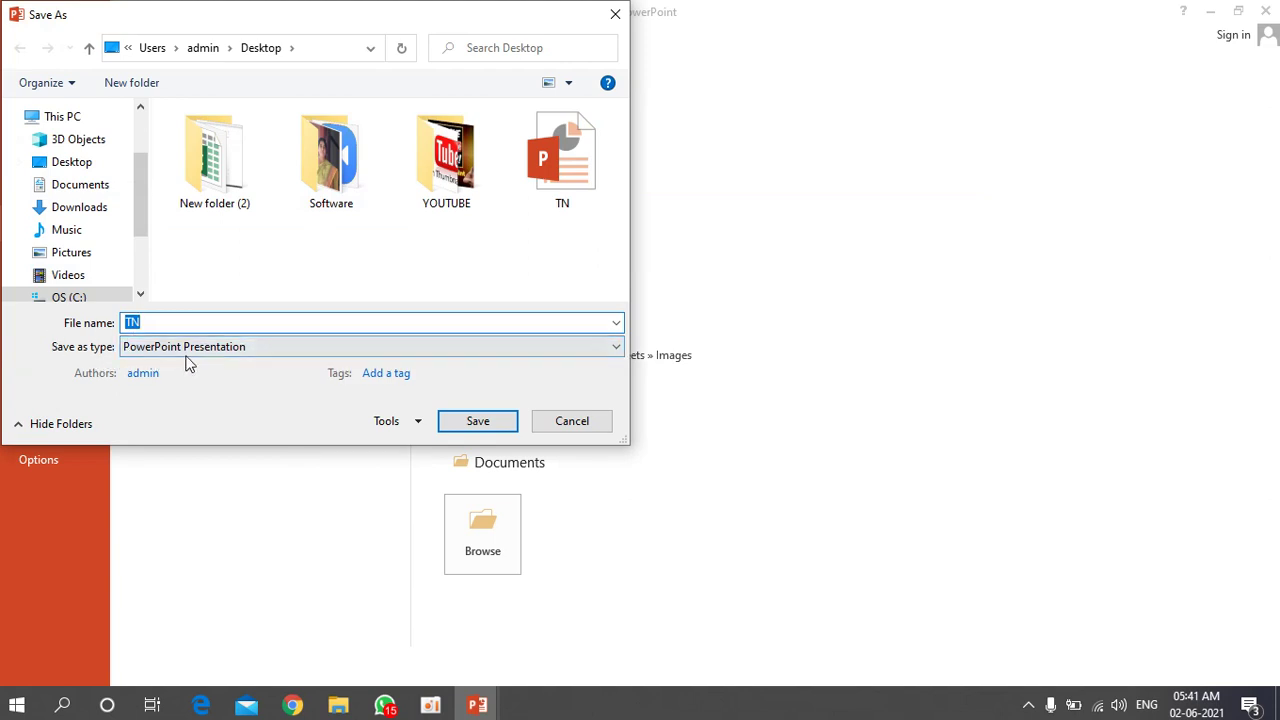
click(616, 357)
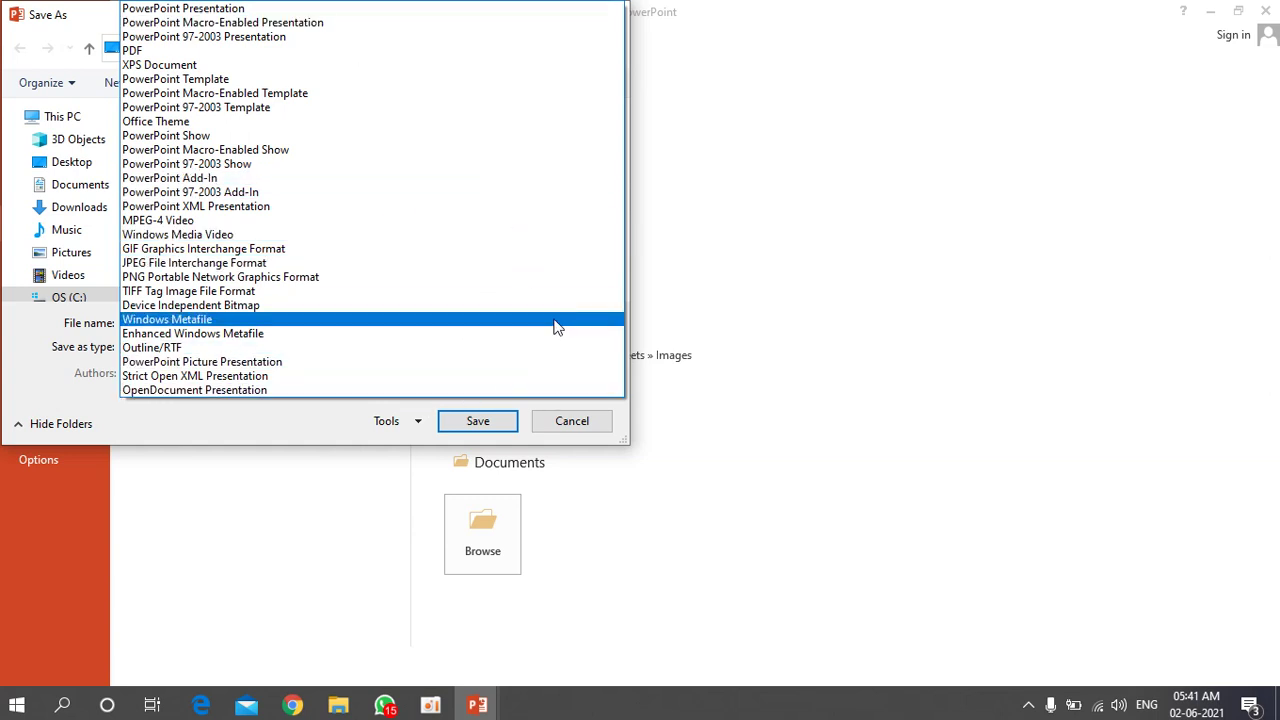
click(574, 423)
click(574, 423)
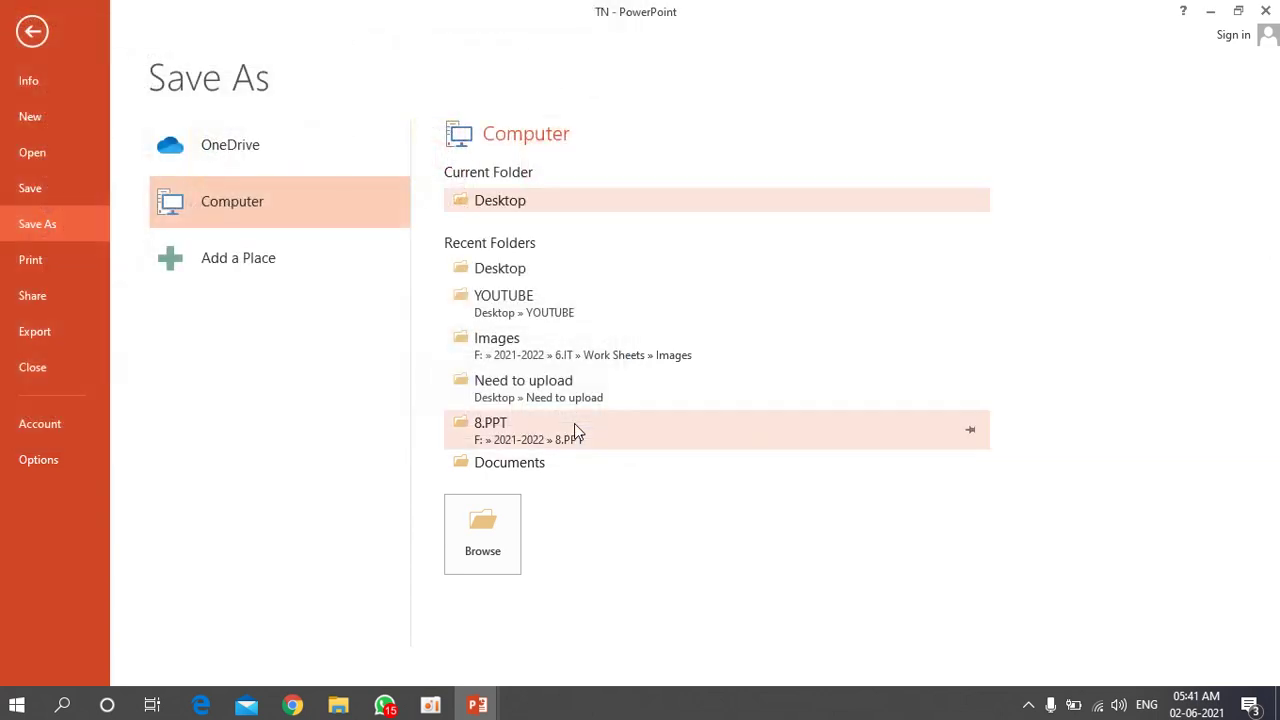
click(30, 36)
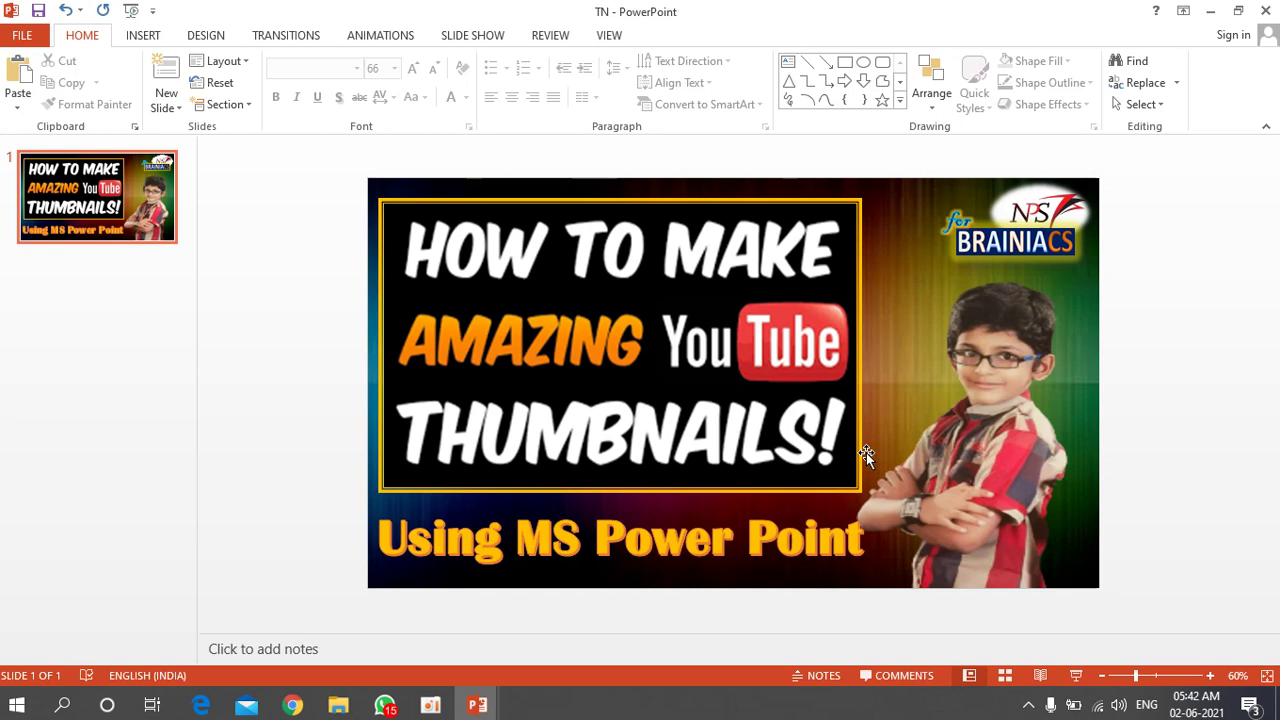
Preview the thumbnail as a slide show, exit it, and minimise both PowerPoint windows
click(1077, 677)
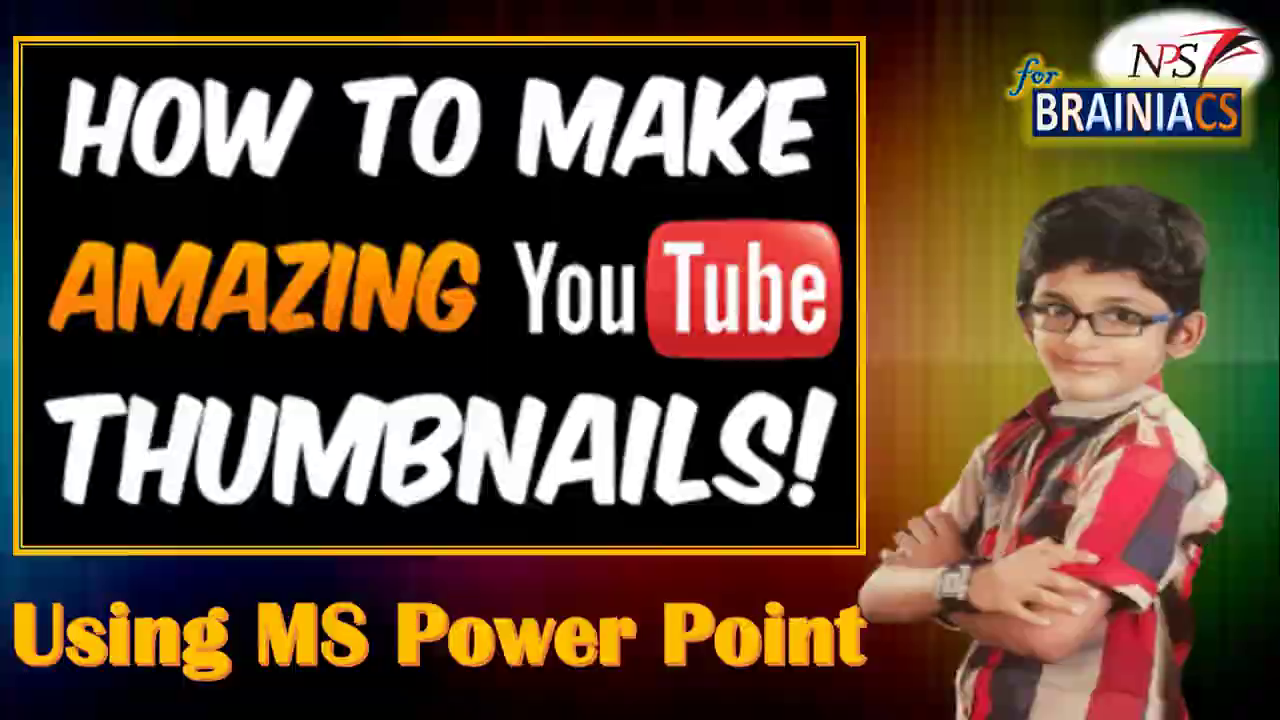
key(Escape)
click(1212, 12)
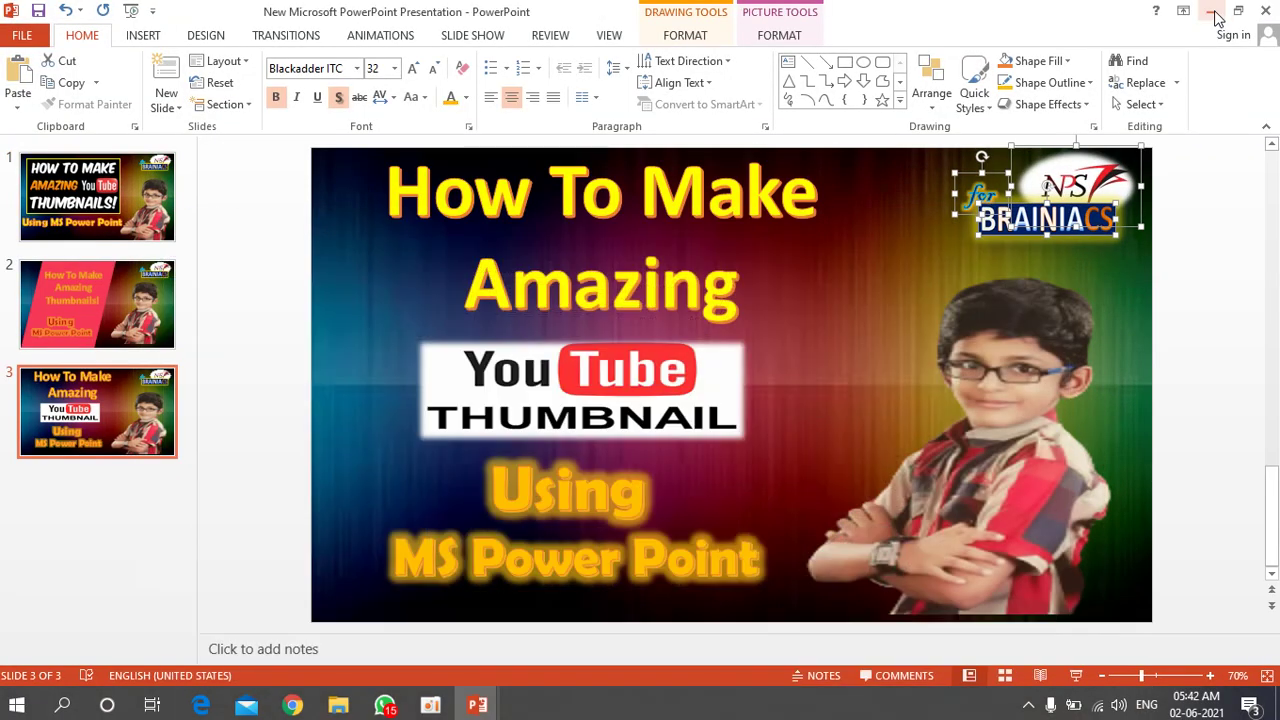
click(1212, 12)
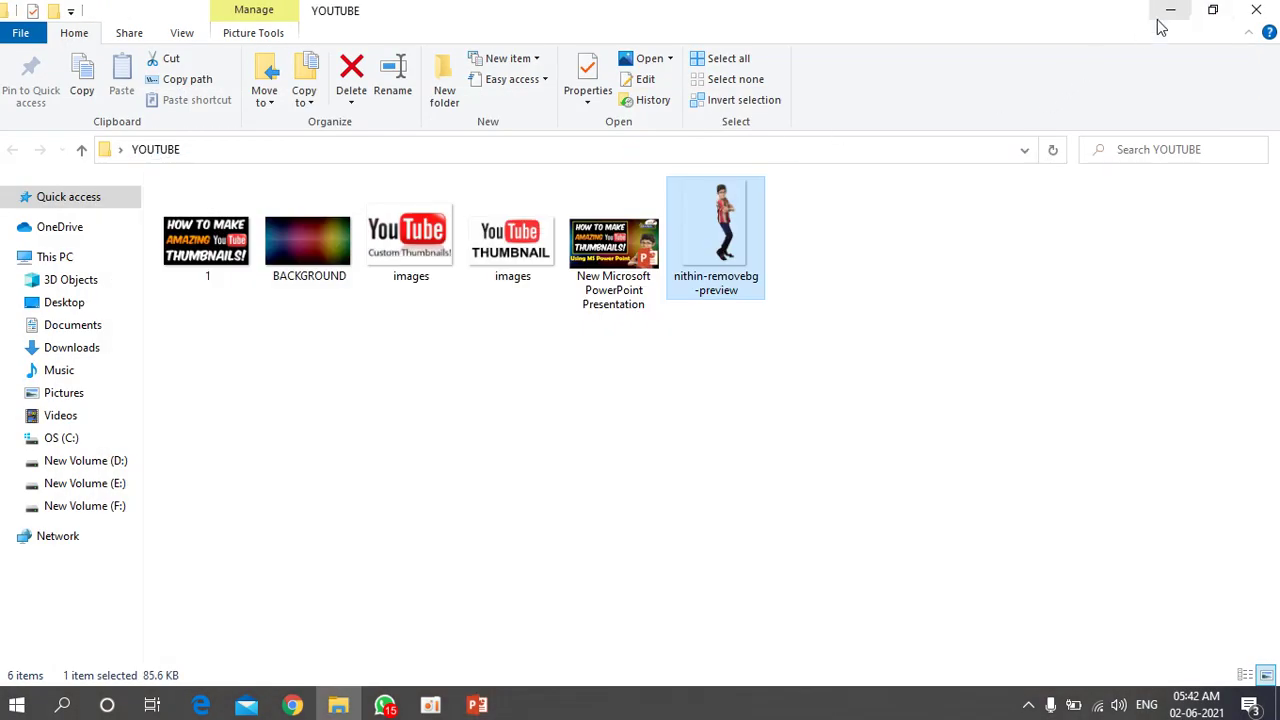
Paste the thumbnail into the open WhatsApp chat, send it, and view it full-size
click(385, 706)
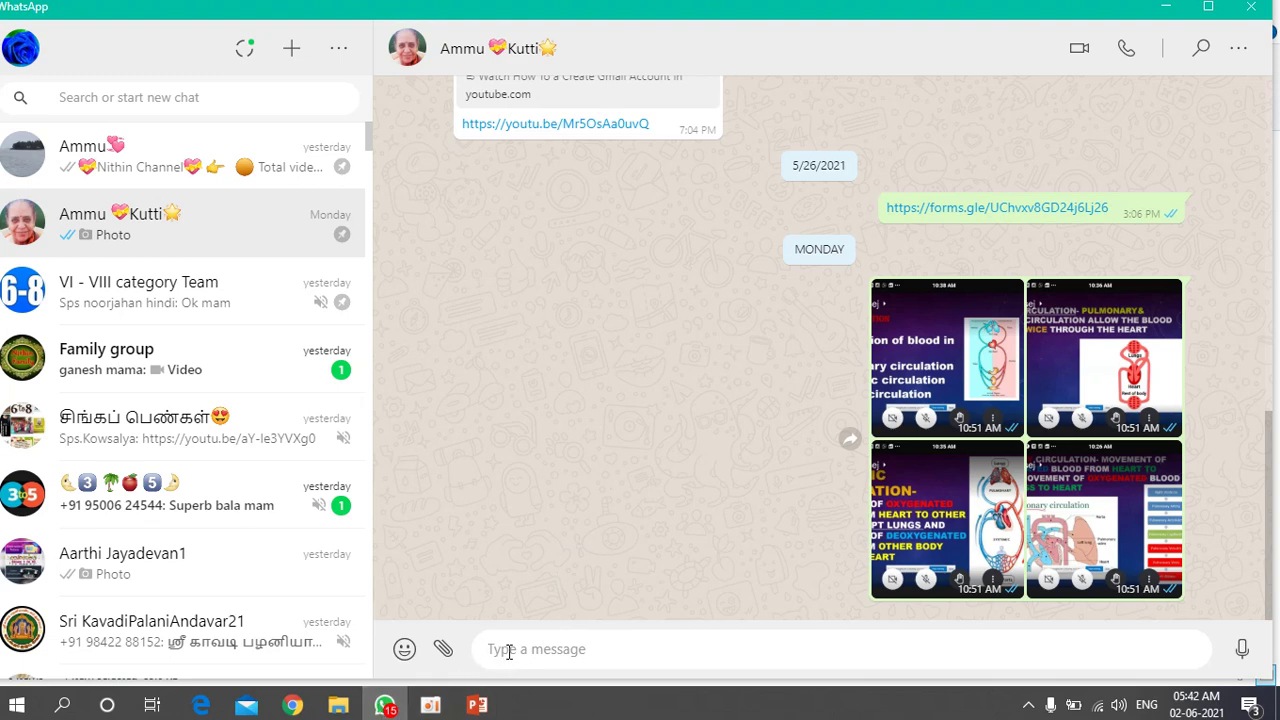
key(ctrl+v)
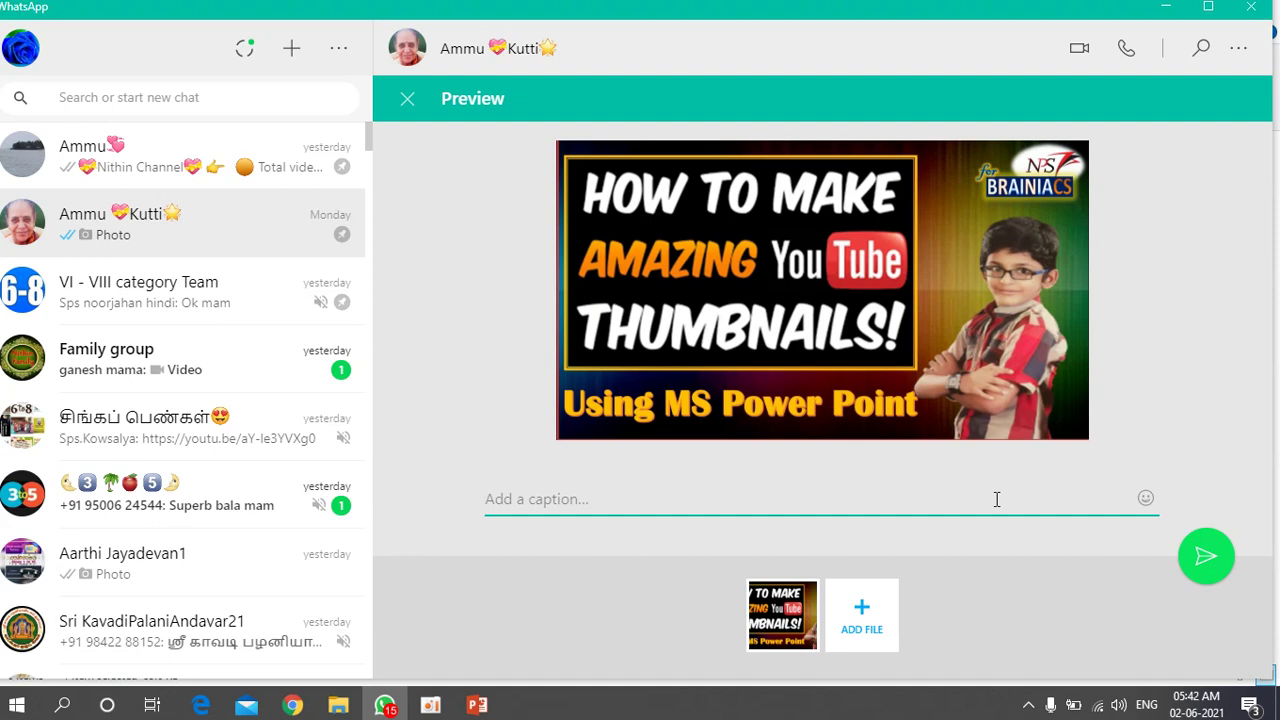
click(1206, 568)
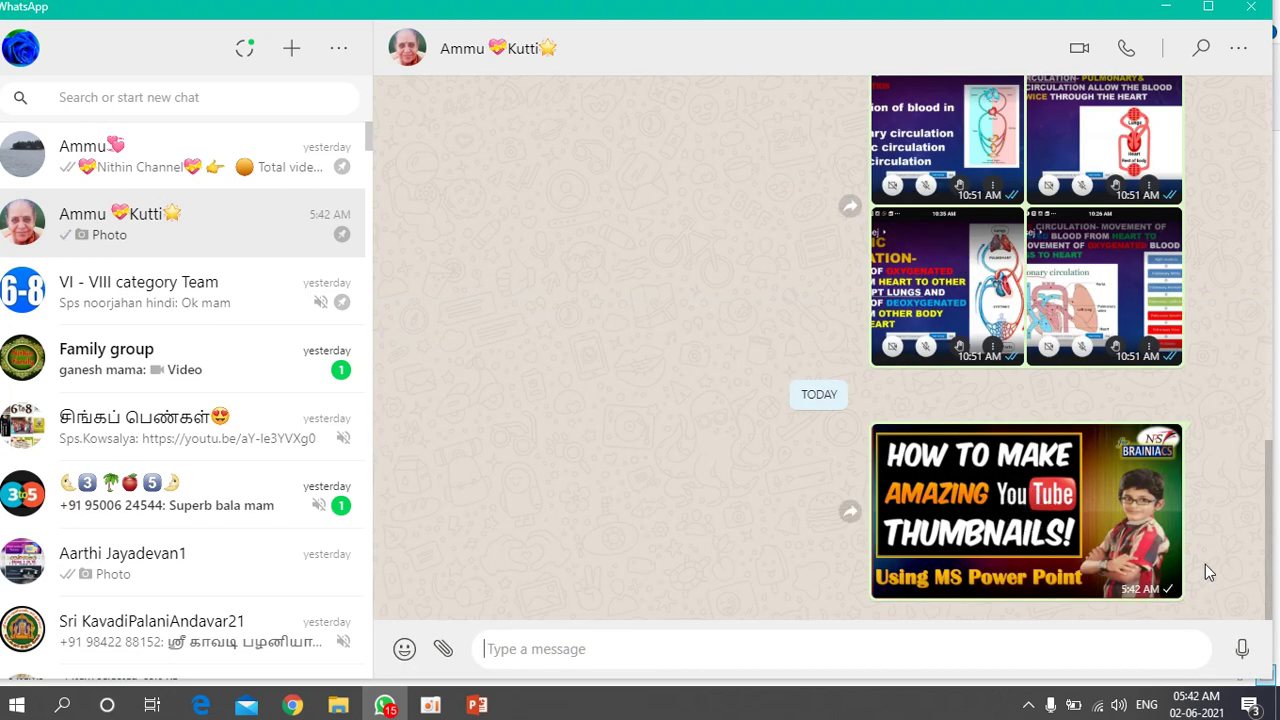
click(1152, 544)
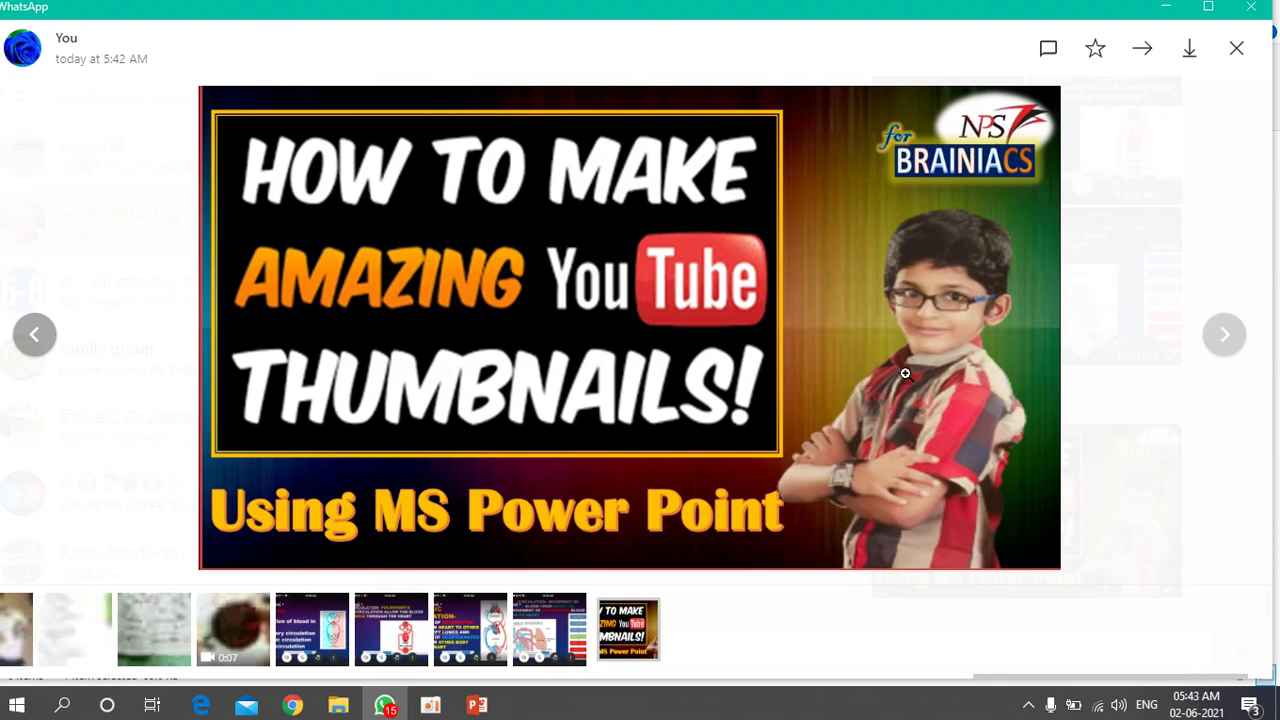
Download the image as a jpeg named 'TN MS power point' into Desktop\YOUTUBE
click(1191, 55)
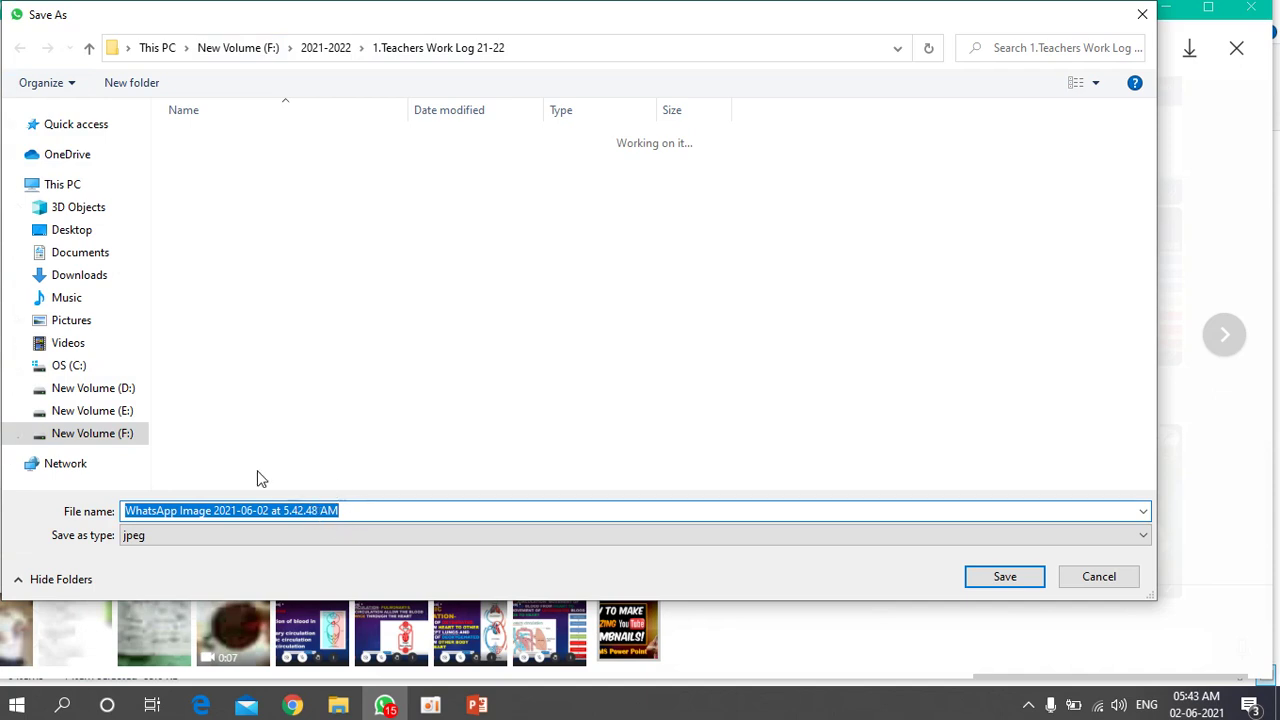
click(84, 233)
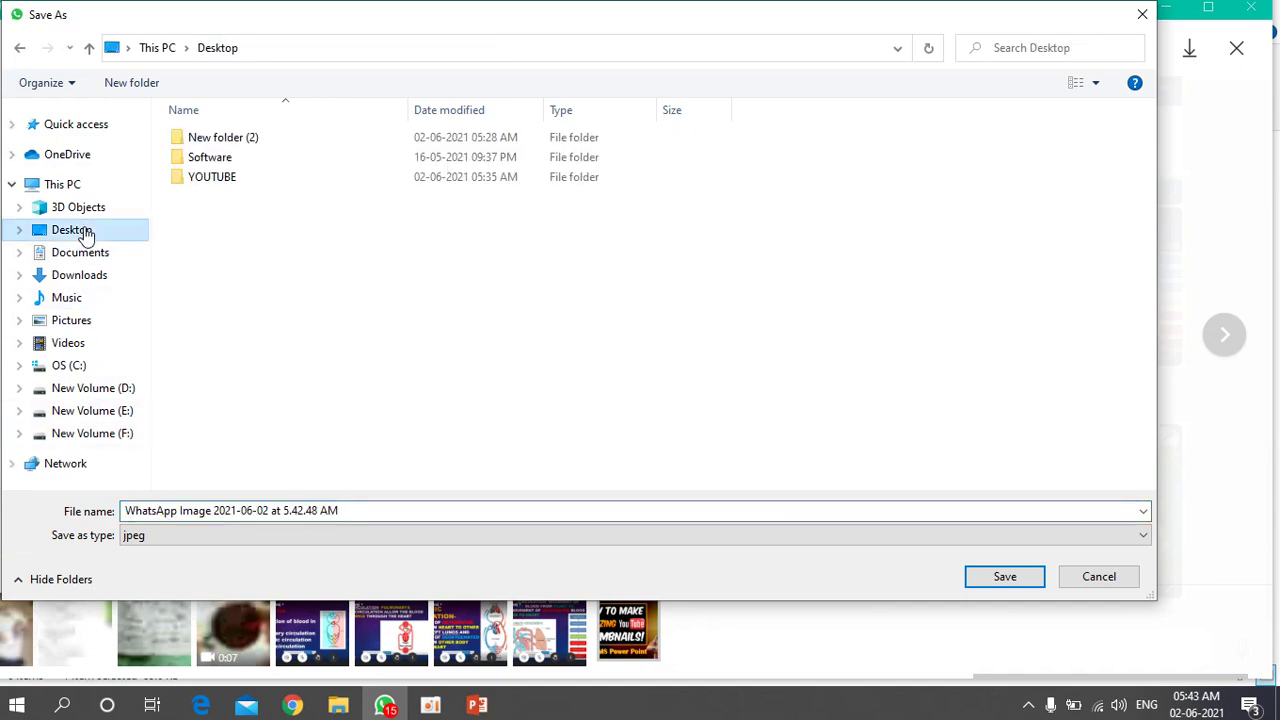
double_click(229, 179)
click(352, 514)
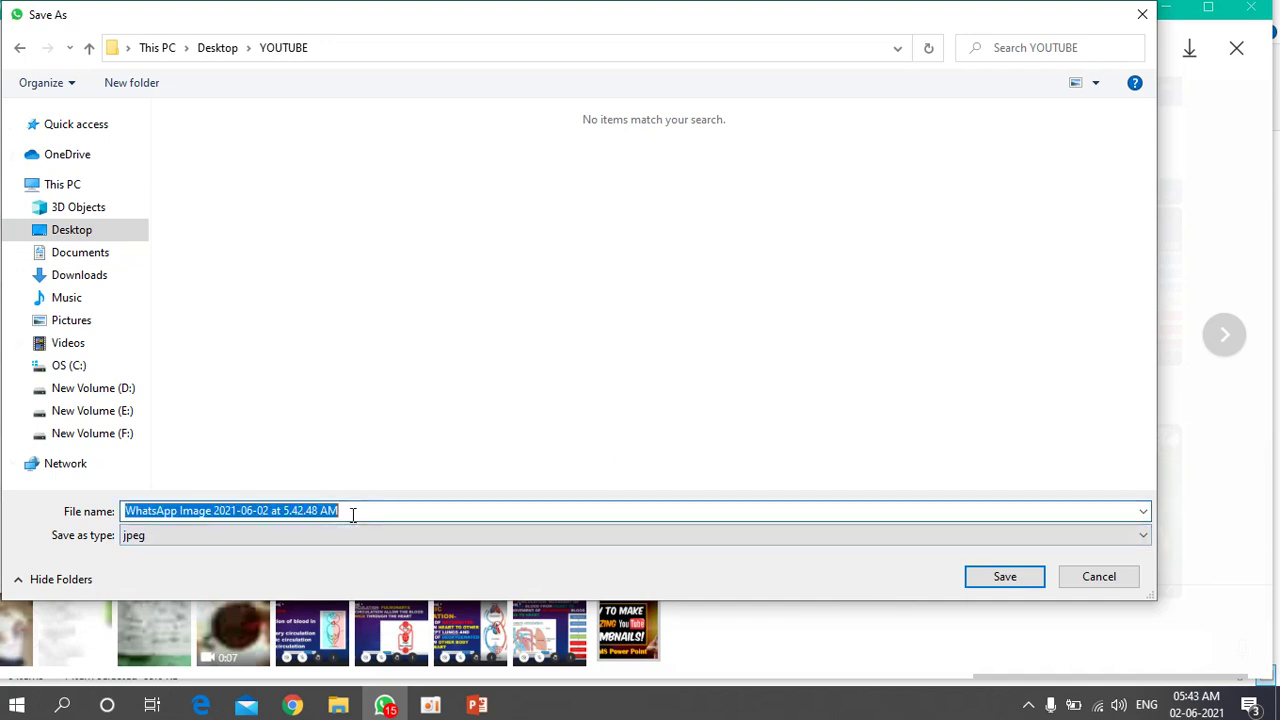
text(T)
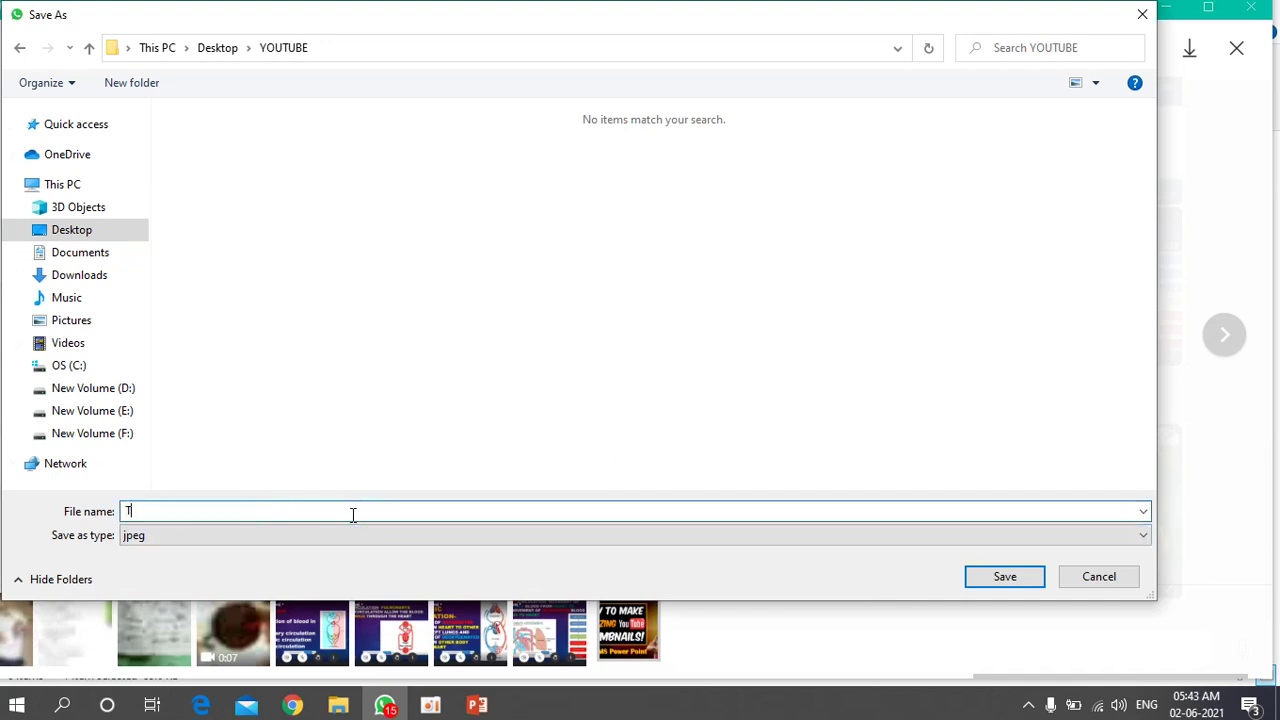
text(N MS power point)
click(1140, 538)
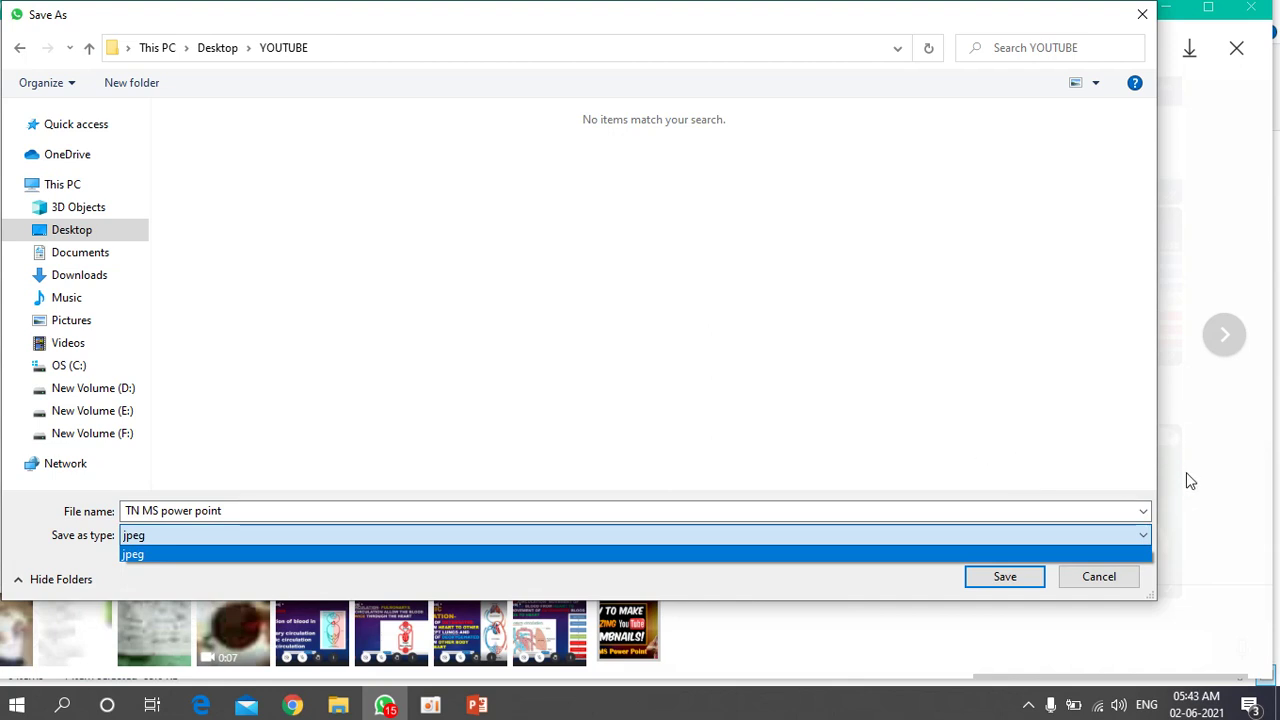
click(1002, 589)
click(1004, 586)
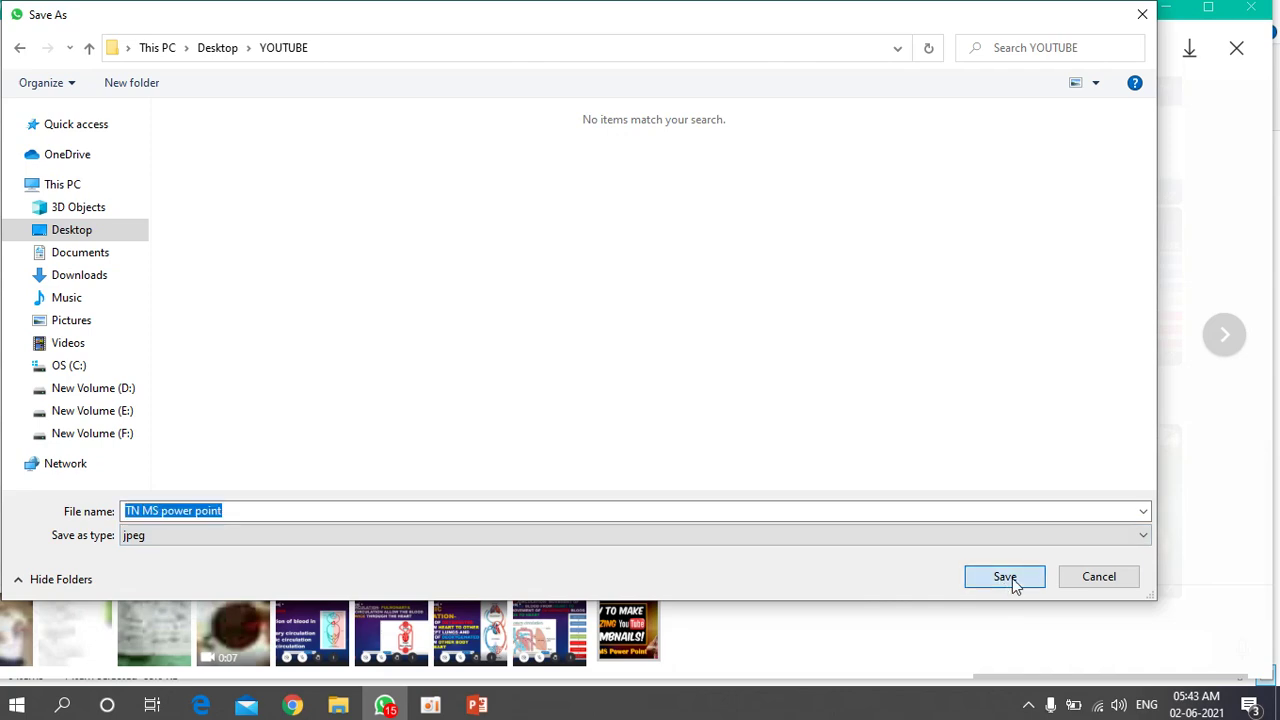
click(1237, 50)
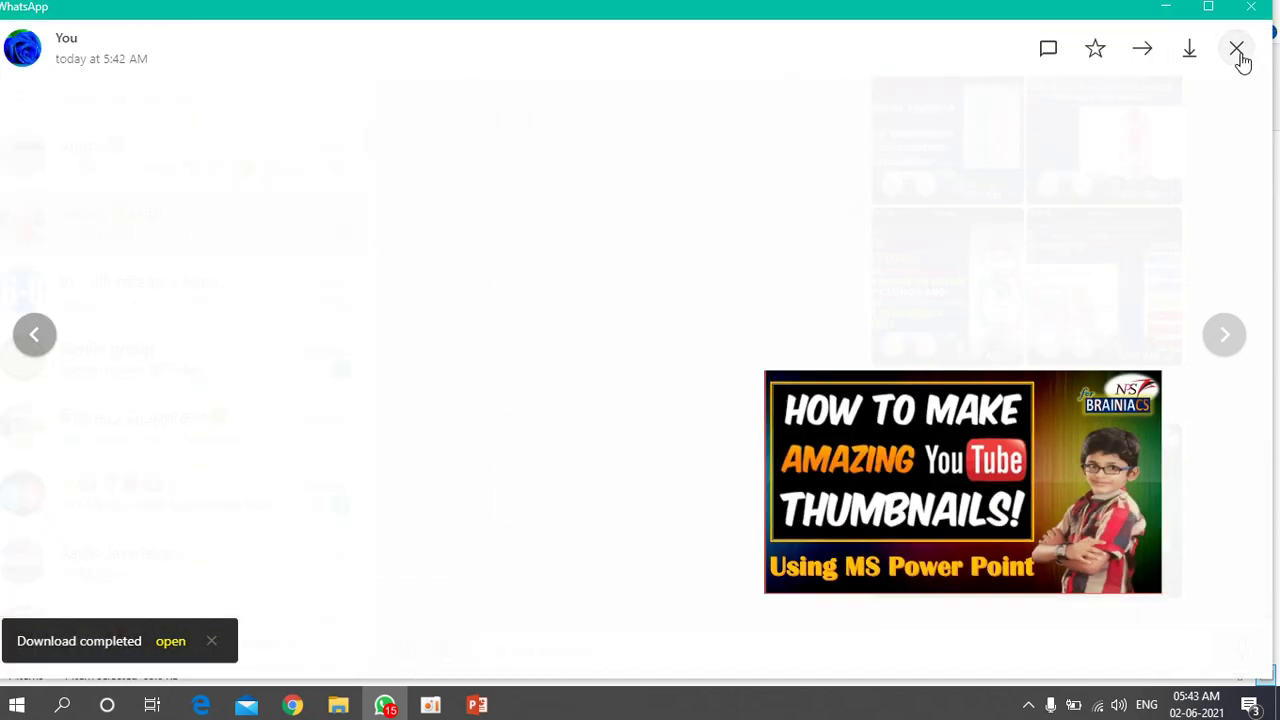
Minimise WhatsApp and preview the saved 'TN MS power point' image in Photos, then close it
click(1167, 12)
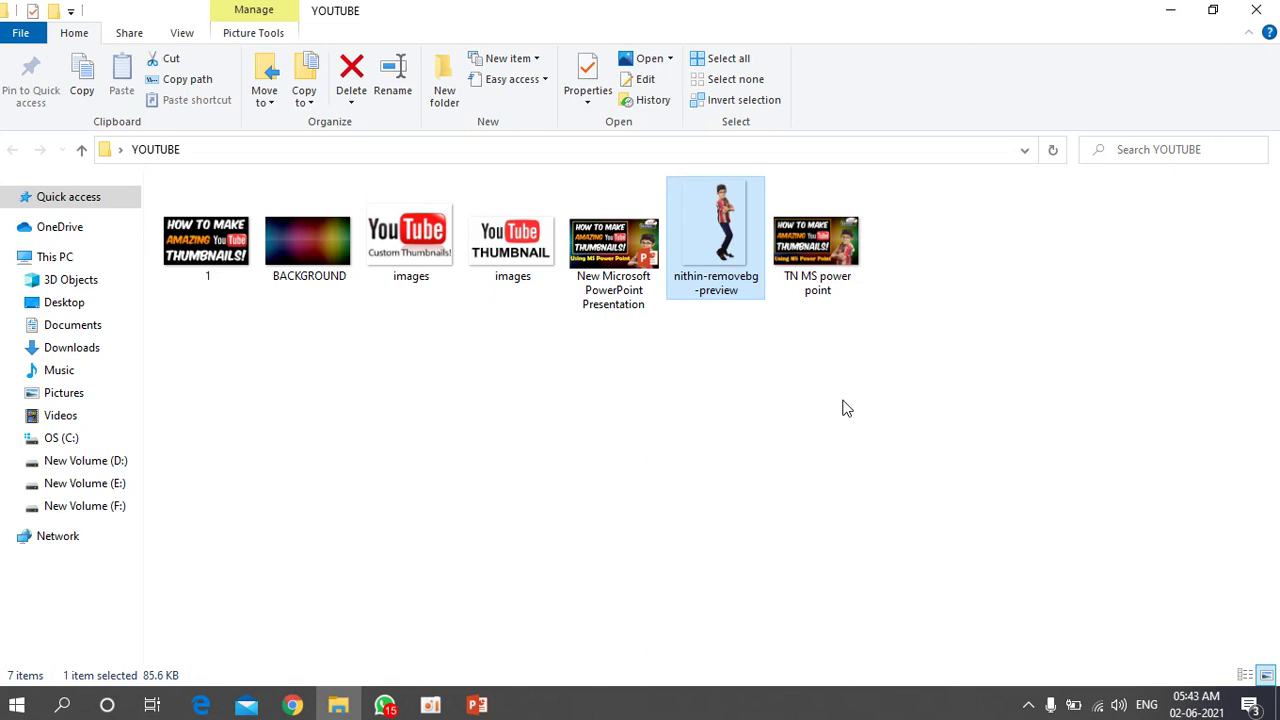
double_click(843, 248)
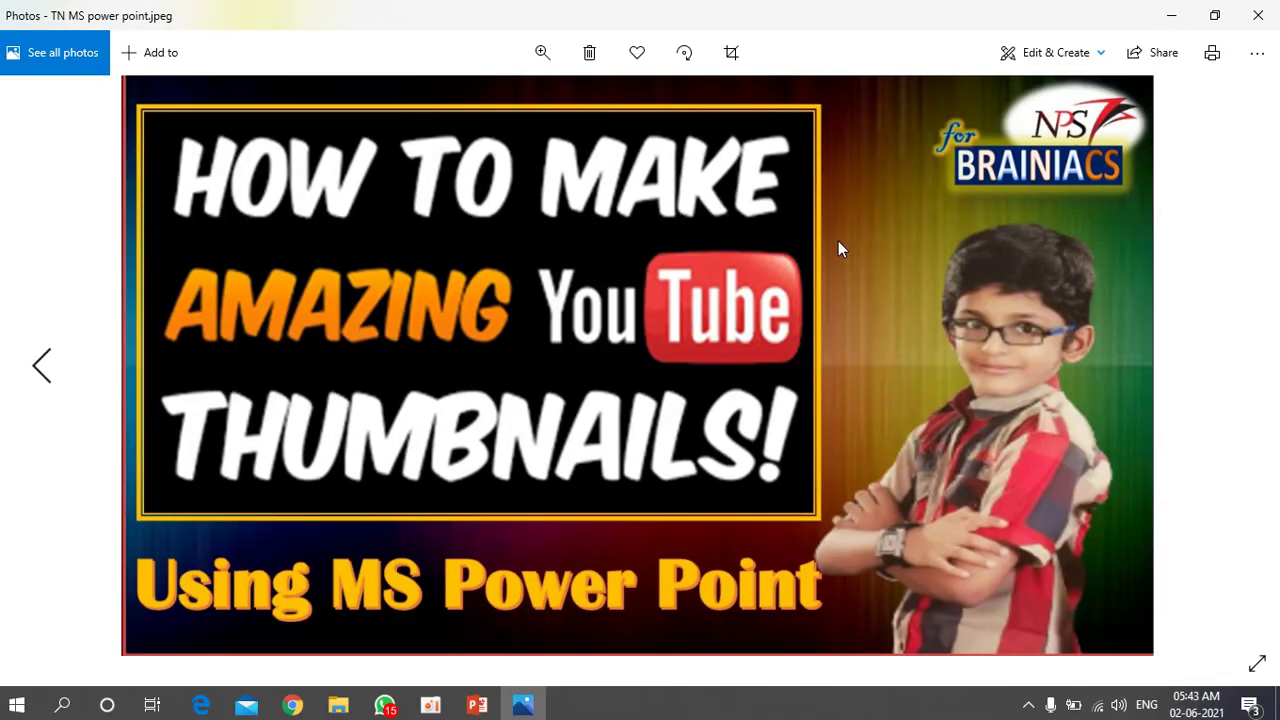
click(1257, 15)
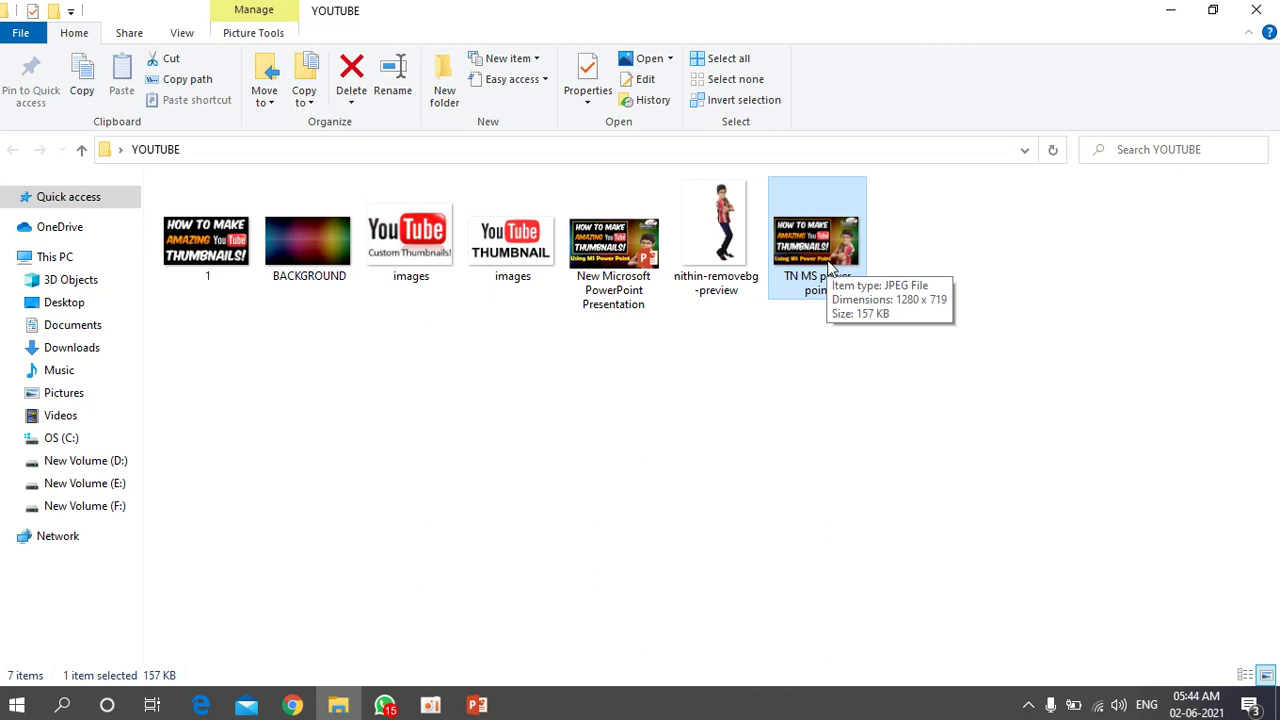
Review the 'TN MS power point' JPEG's properties, then return to the TN presentation
double_click(818, 242)
right_click(820, 244)
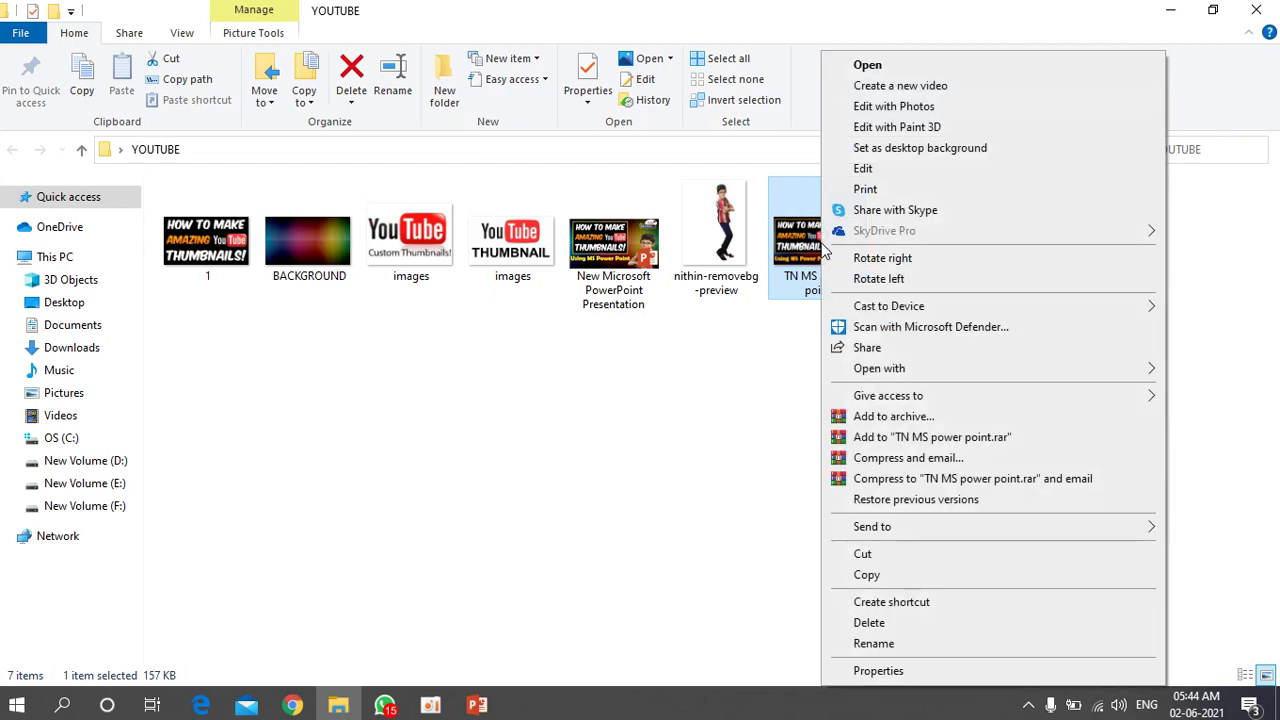
click(891, 673)
drag(1038, 228, 938, 147)
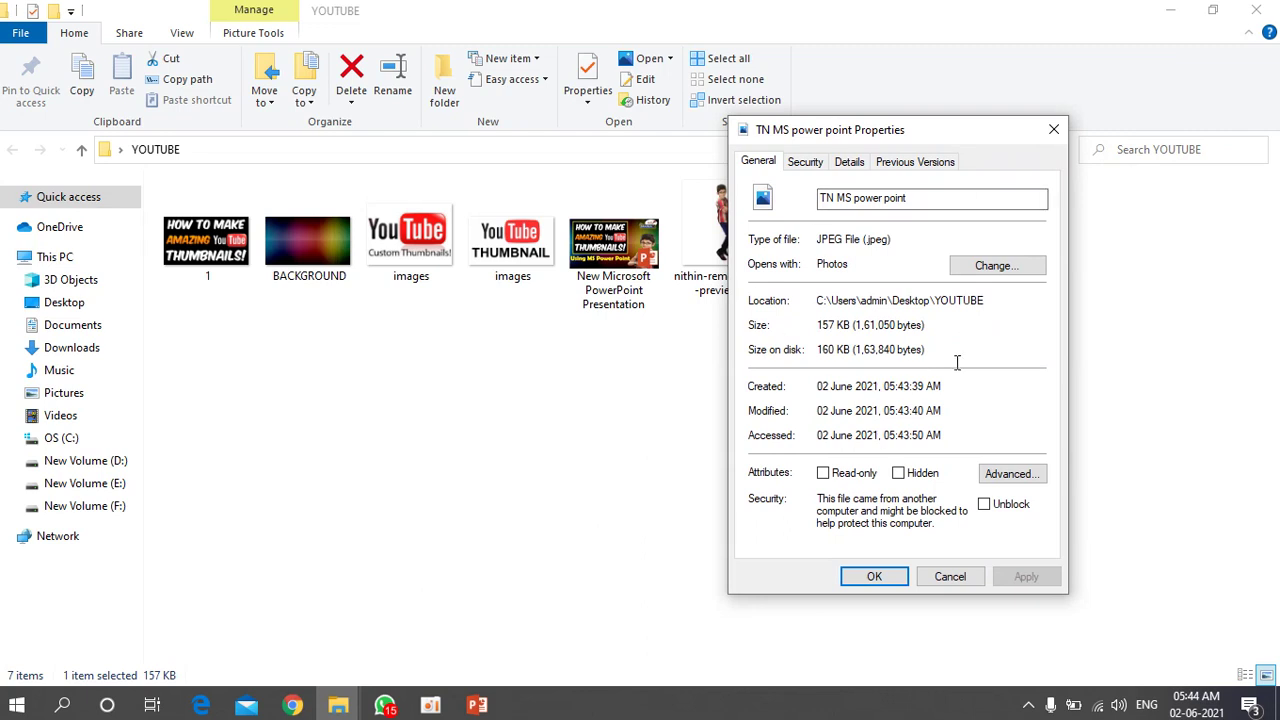
click(1053, 129)
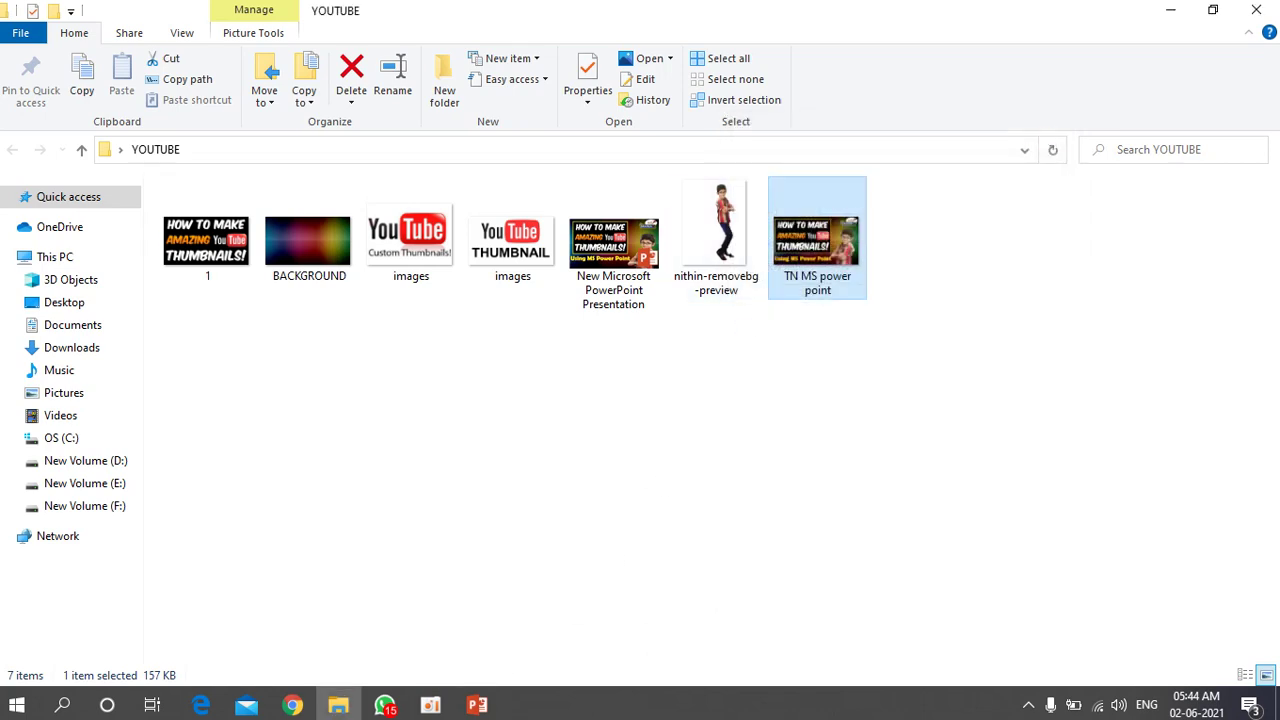
click(484, 708)
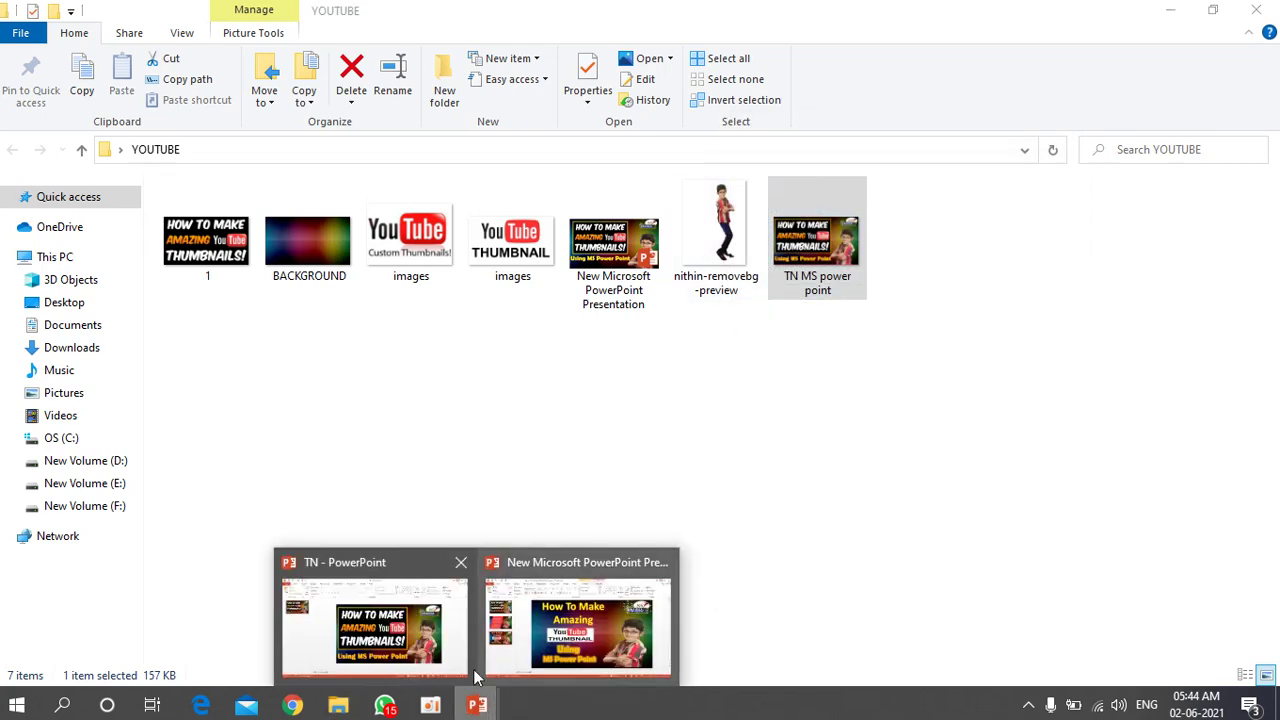